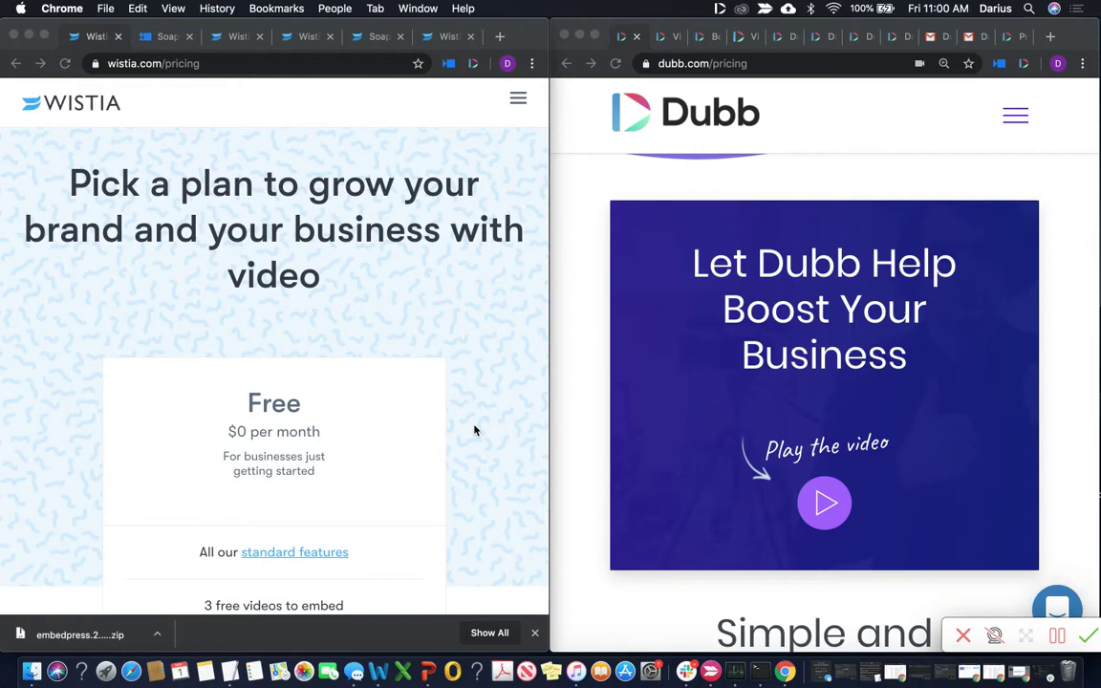
Step: Expand the Wistia pricing window to full screen, showing the Free, Pro ($99/month) and Advanced plans
click(44, 37)
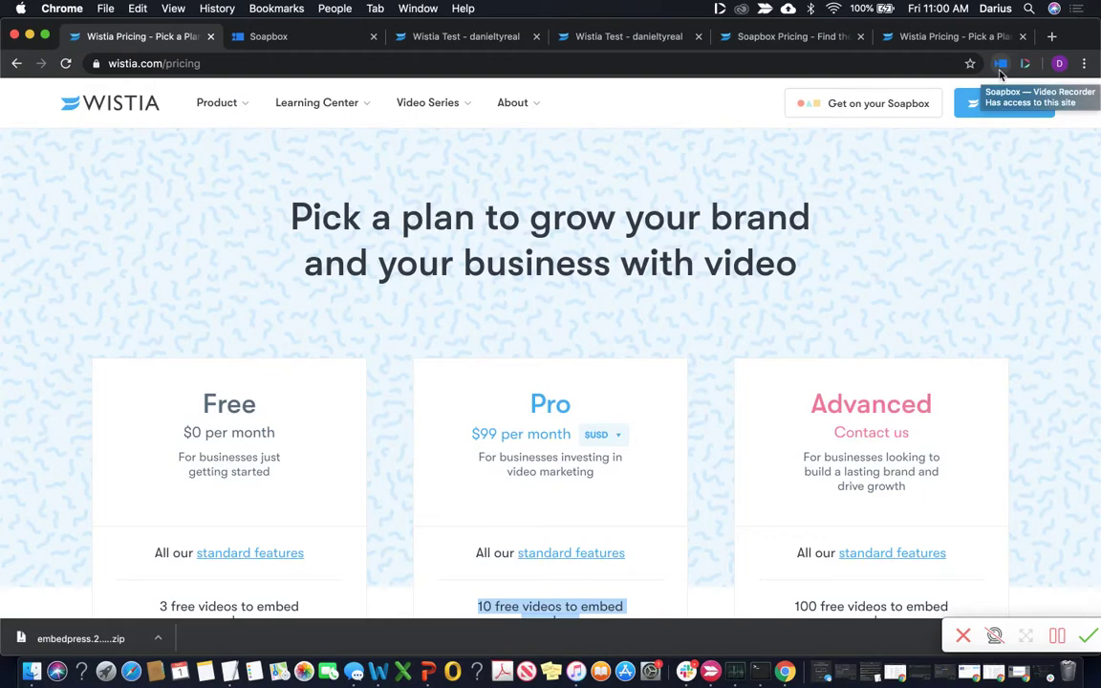
Step: Start a Soapbox recording of the entire screen plus webcam over the Wistia pricing page
click(1000, 68)
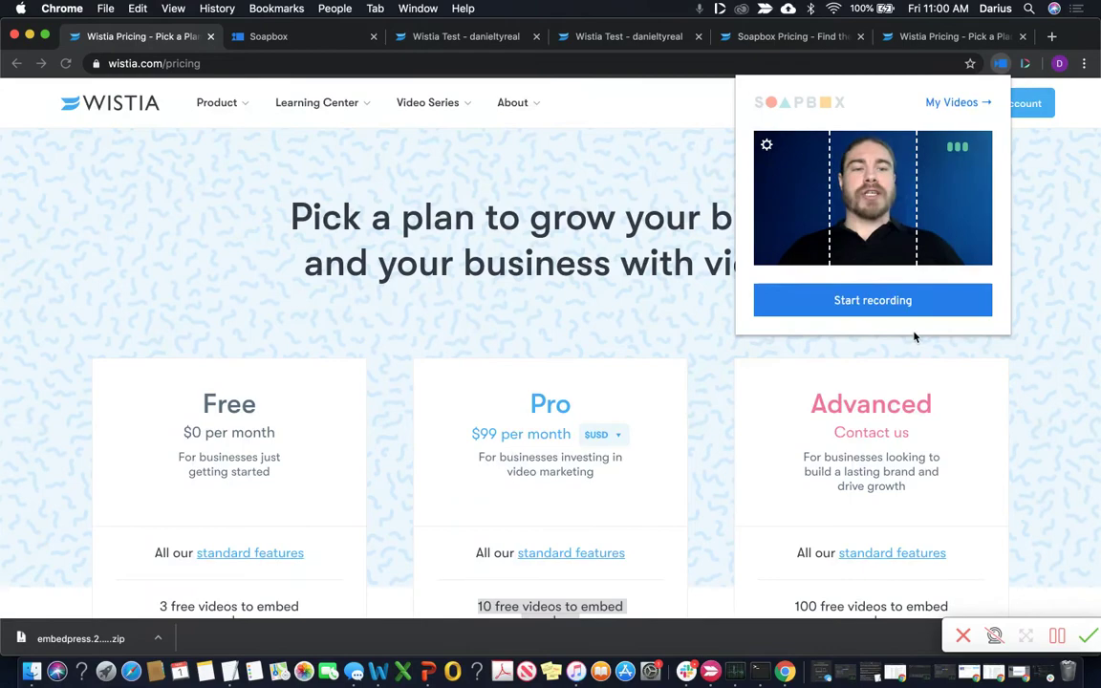
click(891, 304)
click(496, 269)
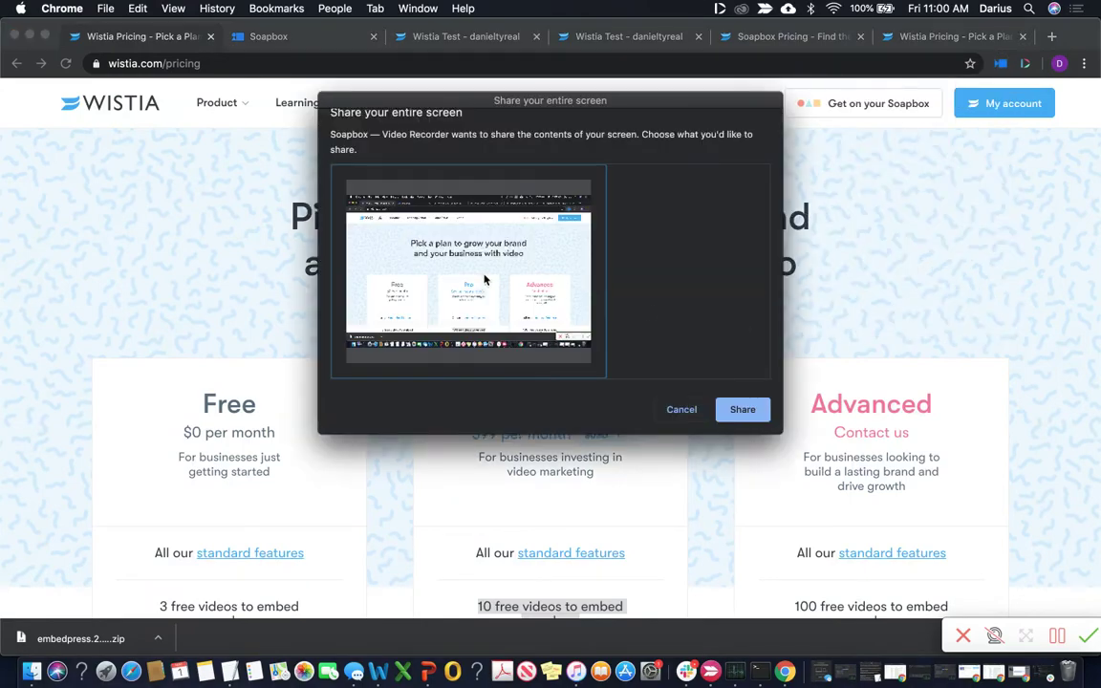
click(733, 414)
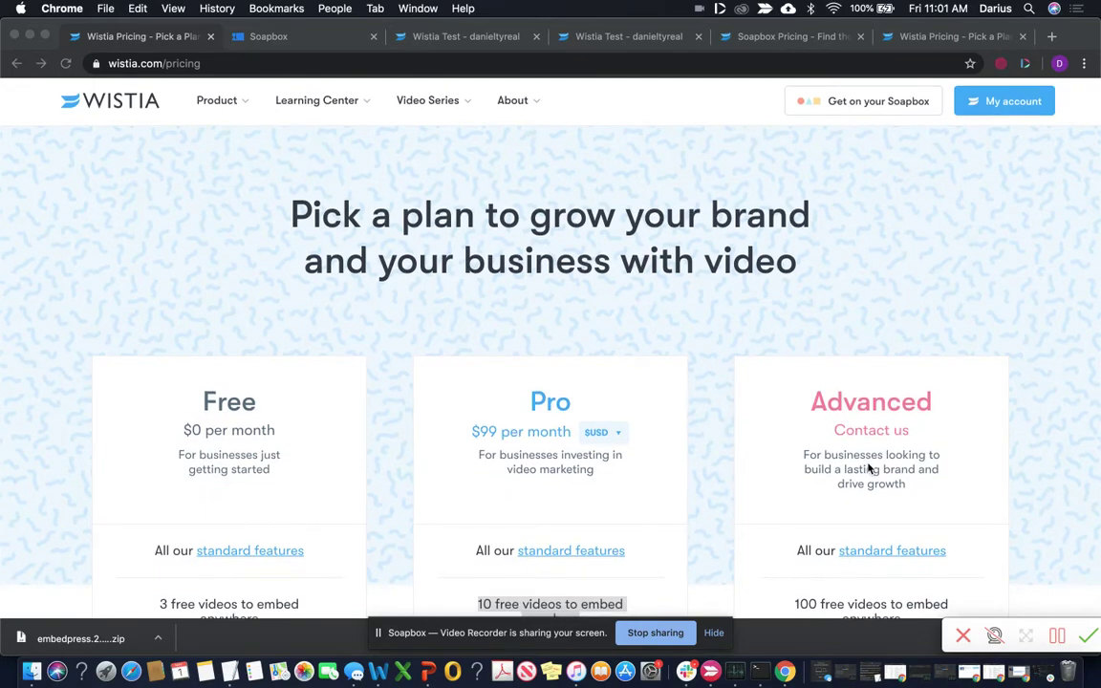
scroll(568, 285, down, 3)
scroll(620, 246, up, 3)
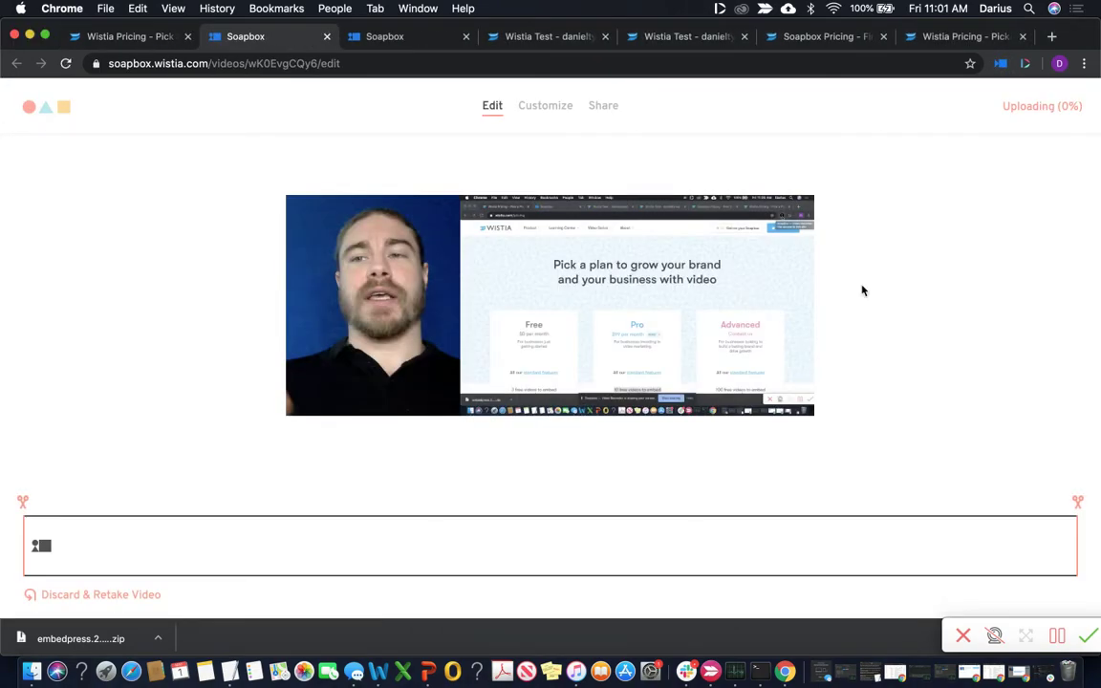
Step: Trim the beginning off the Soapbox recording with the left scissors handle
mouse_move(425, 459)
drag(21, 501, 177, 501)
click(226, 531)
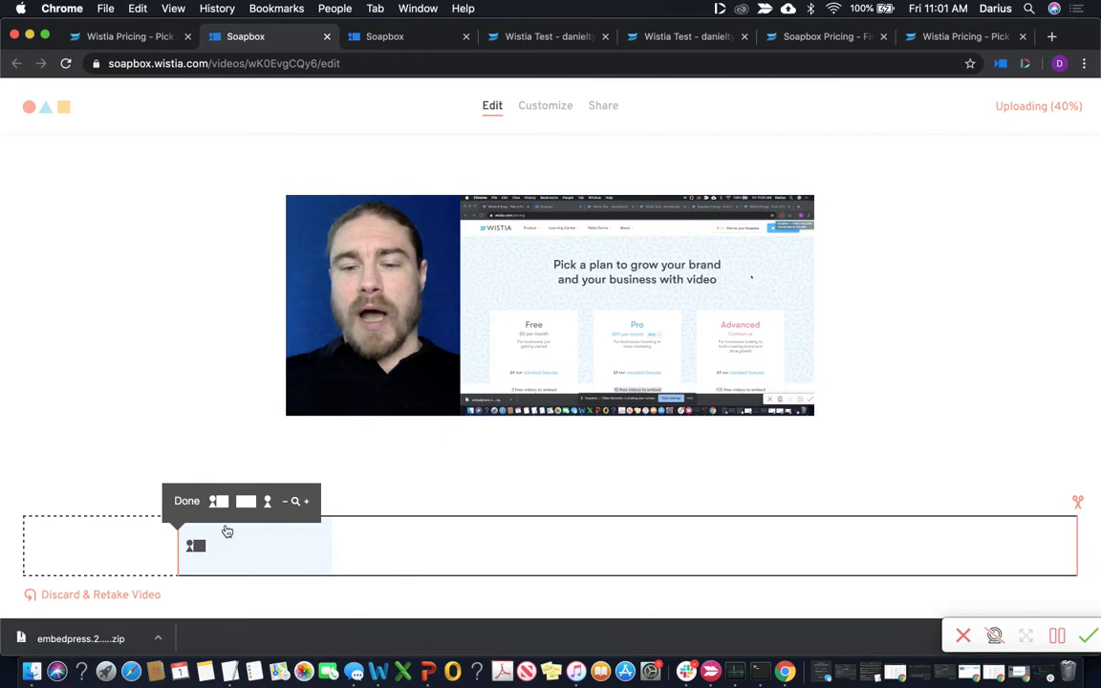
Step: Try the webcam-only and side-by-side layouts, then settle the opening clip on screen-only
click(246, 501)
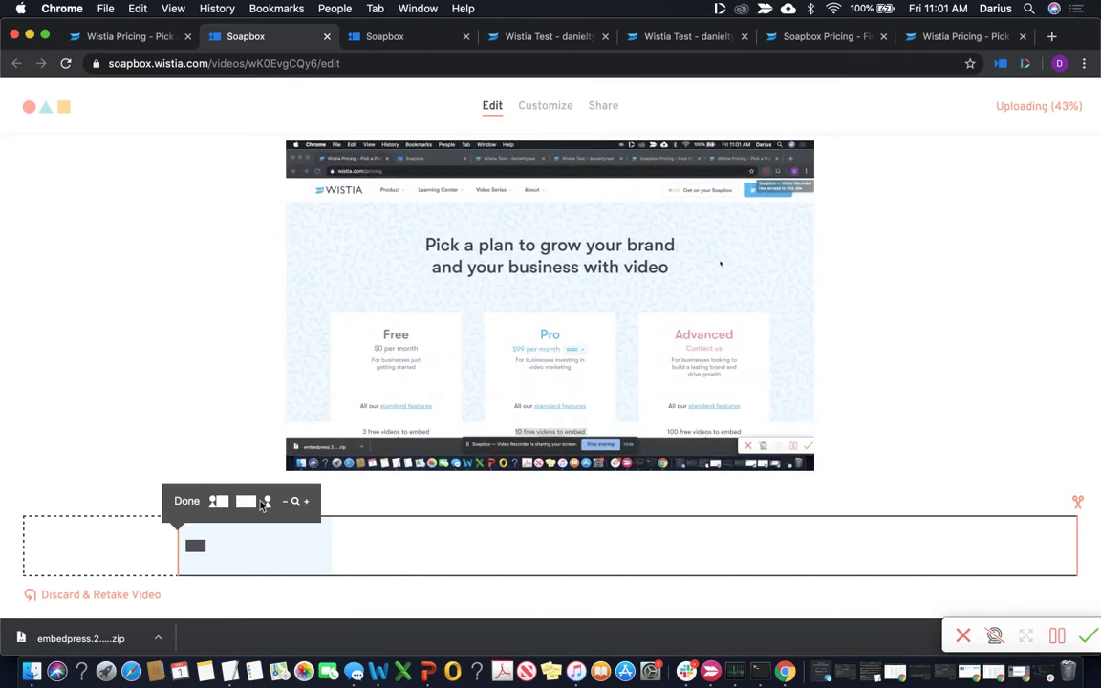
click(268, 503)
click(216, 505)
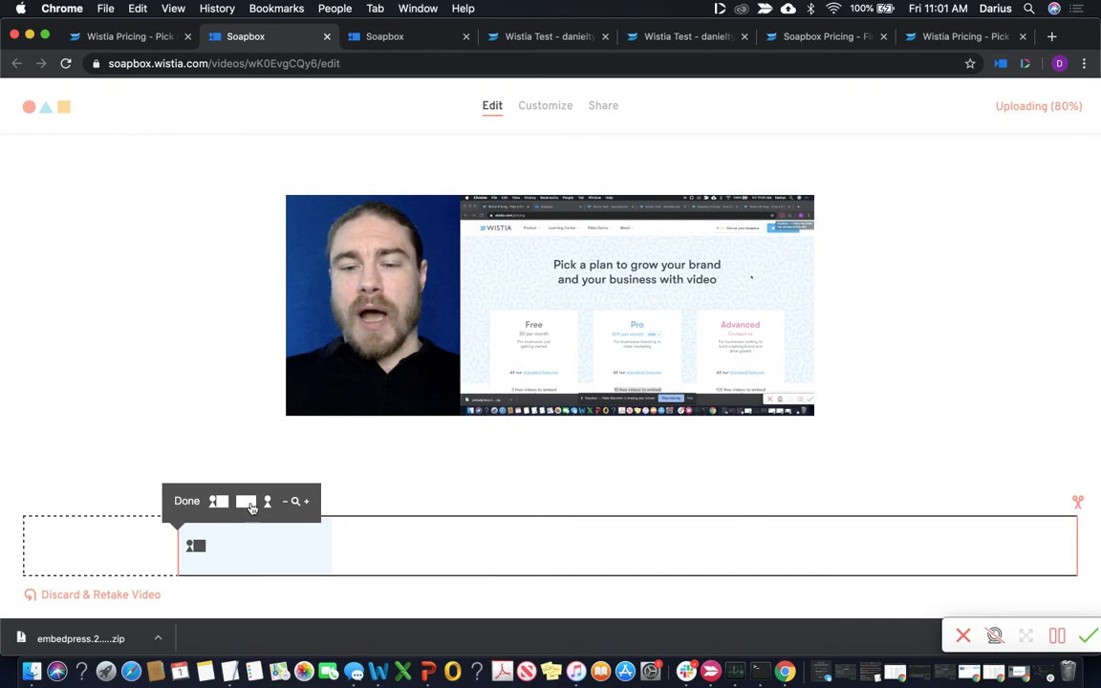
click(248, 505)
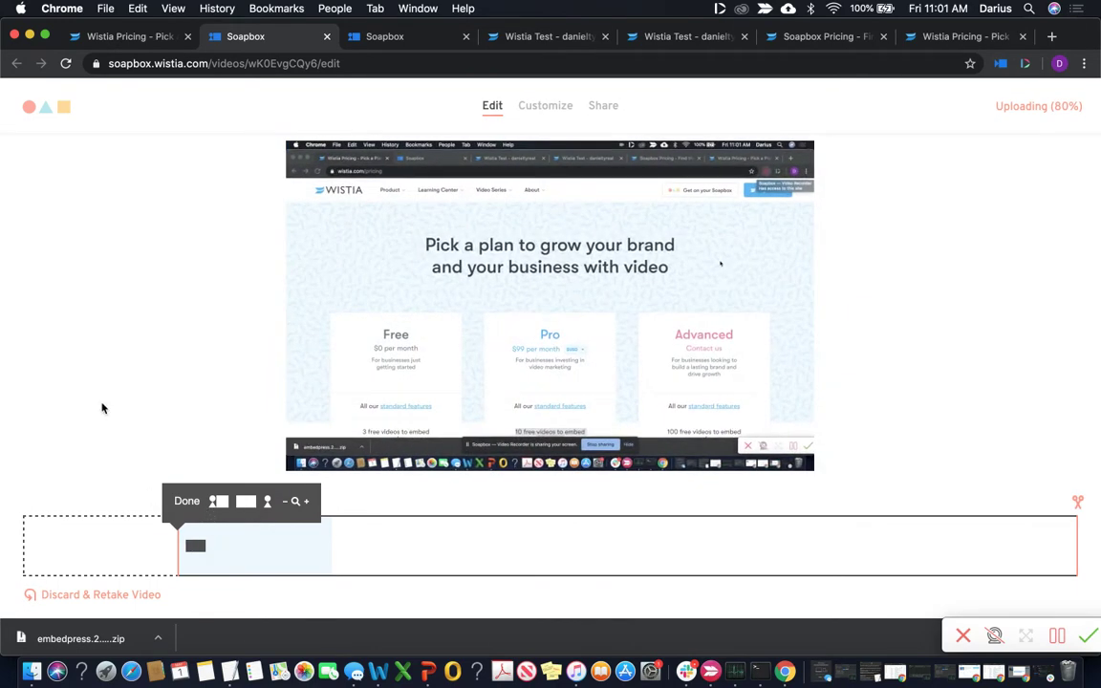
Step: Turn on Dubb's webcam bubble and start recording the entire screen
click(1026, 64)
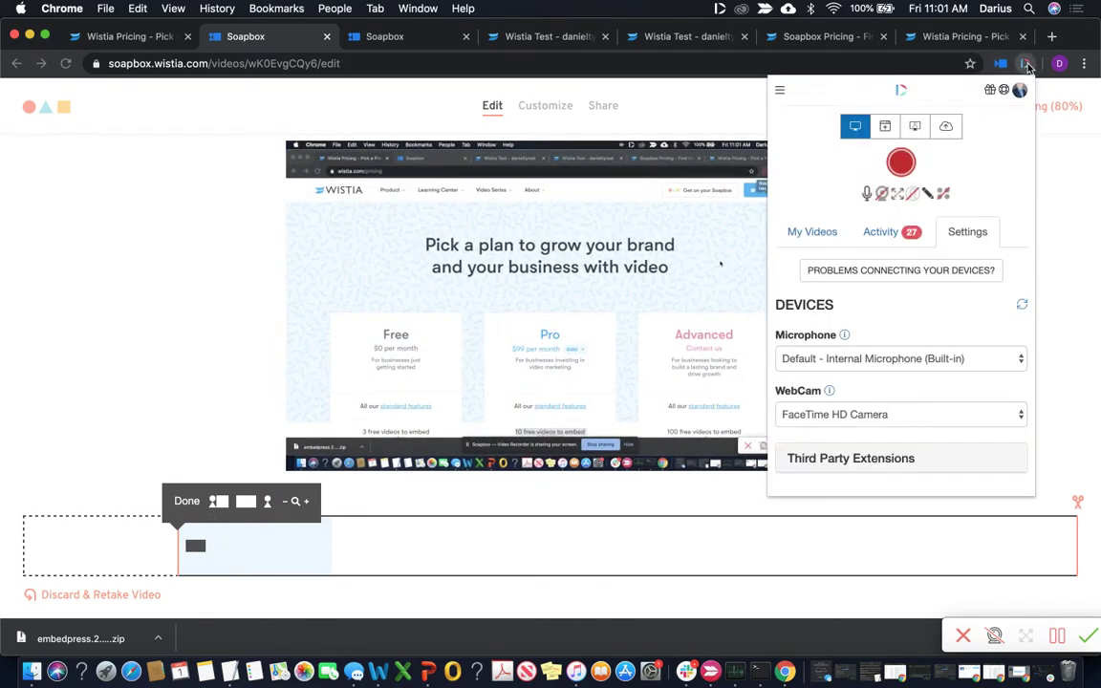
click(881, 194)
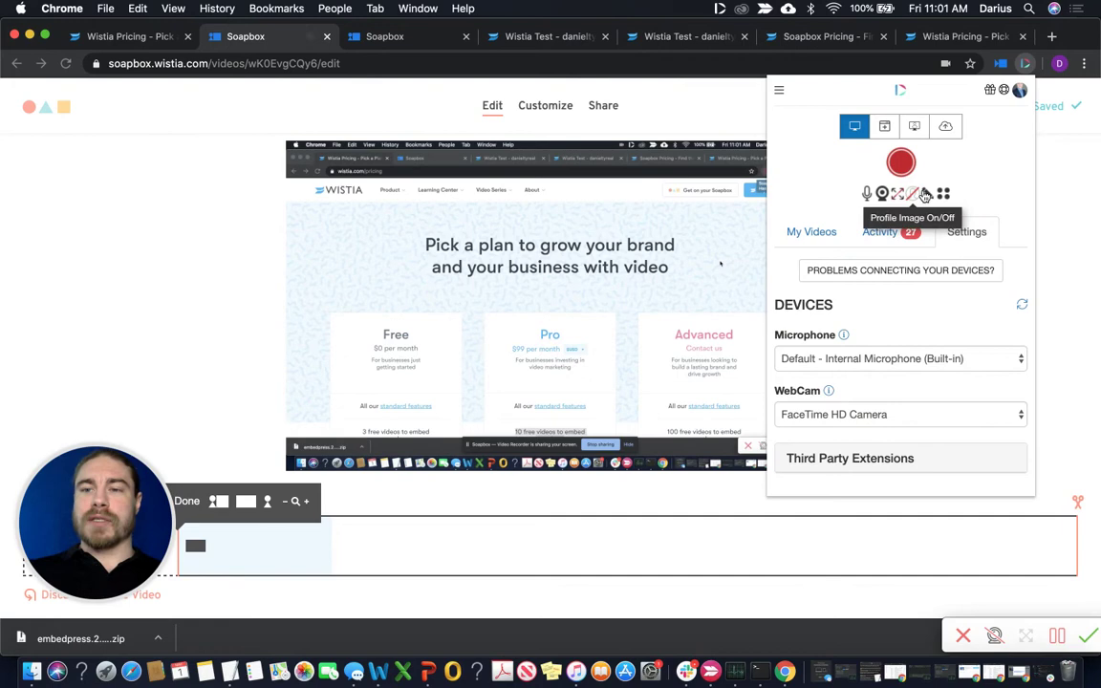
click(901, 163)
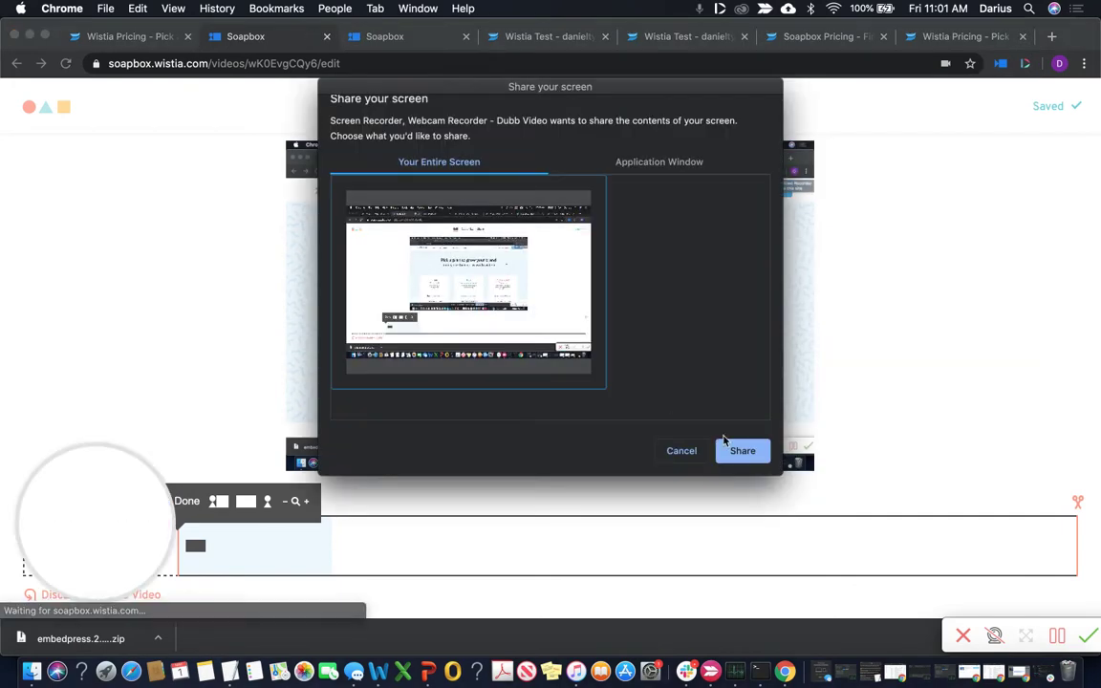
click(736, 449)
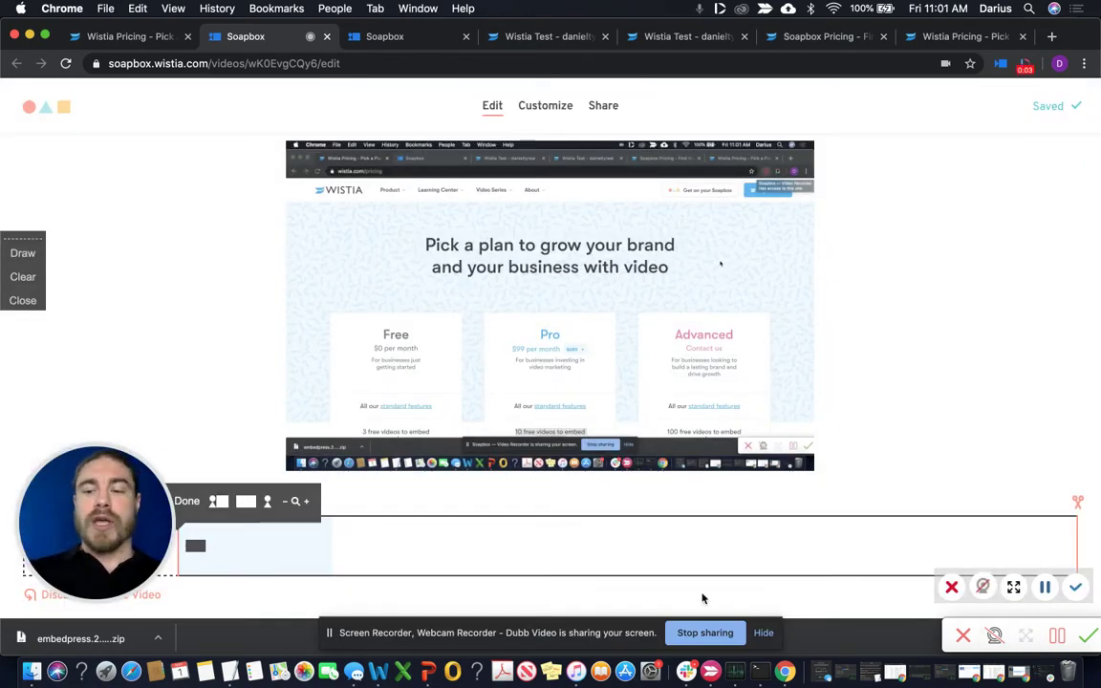
Step: Move the webcam bubble up the page and toggle it to fullscreen and back
drag(115, 518, 196, 381)
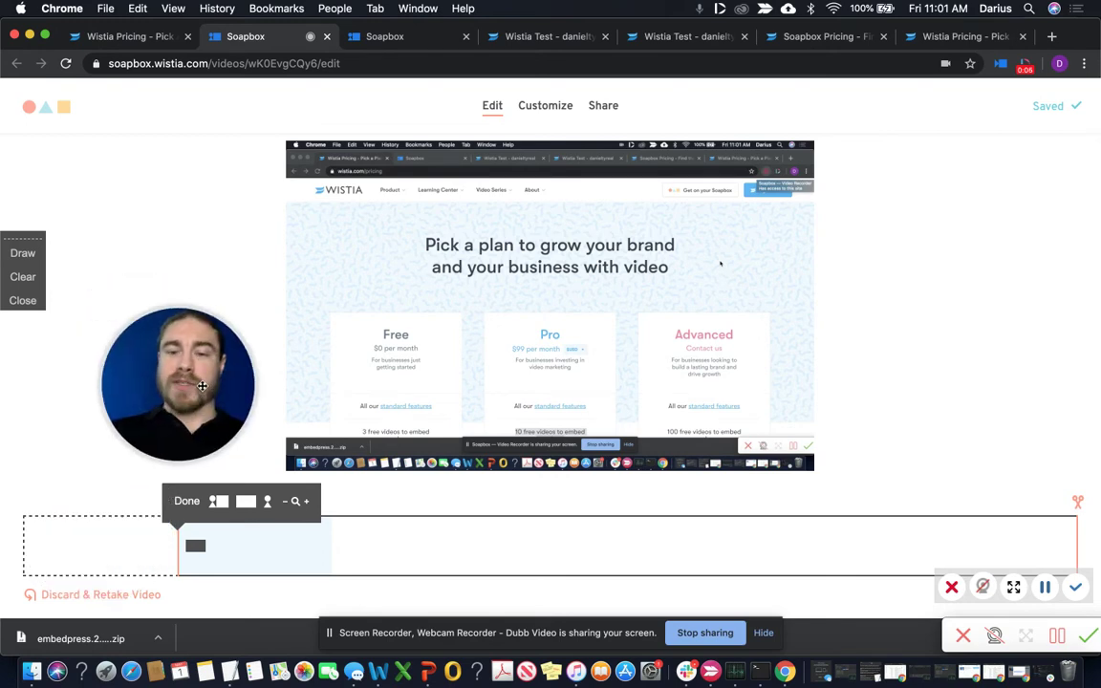
click(1013, 585)
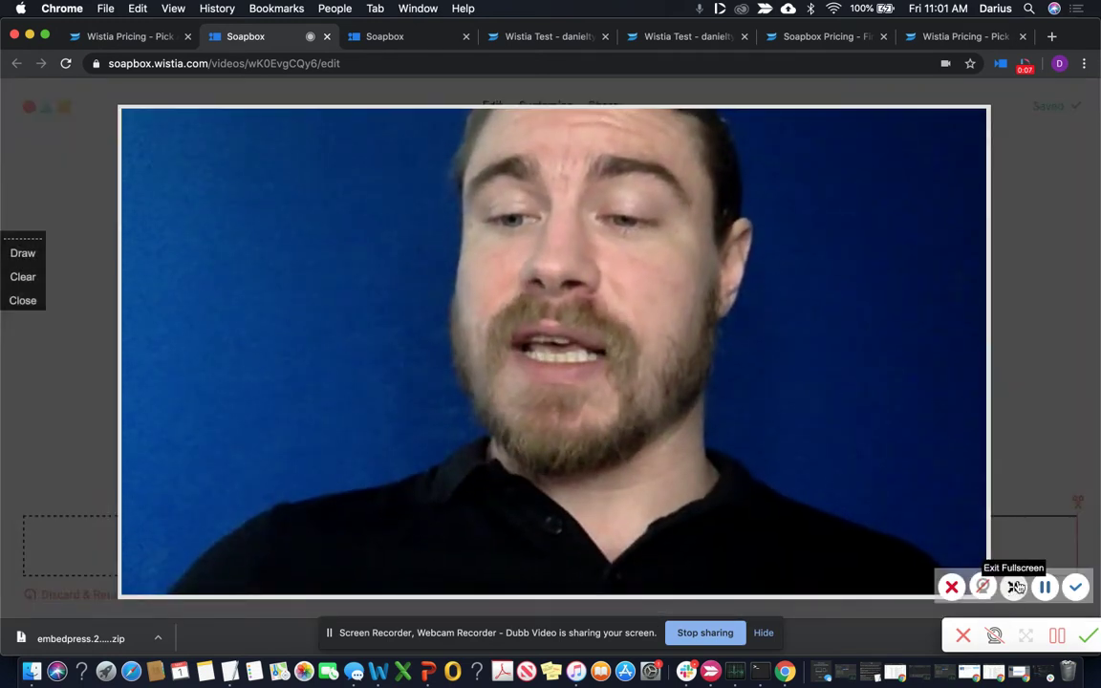
click(1013, 586)
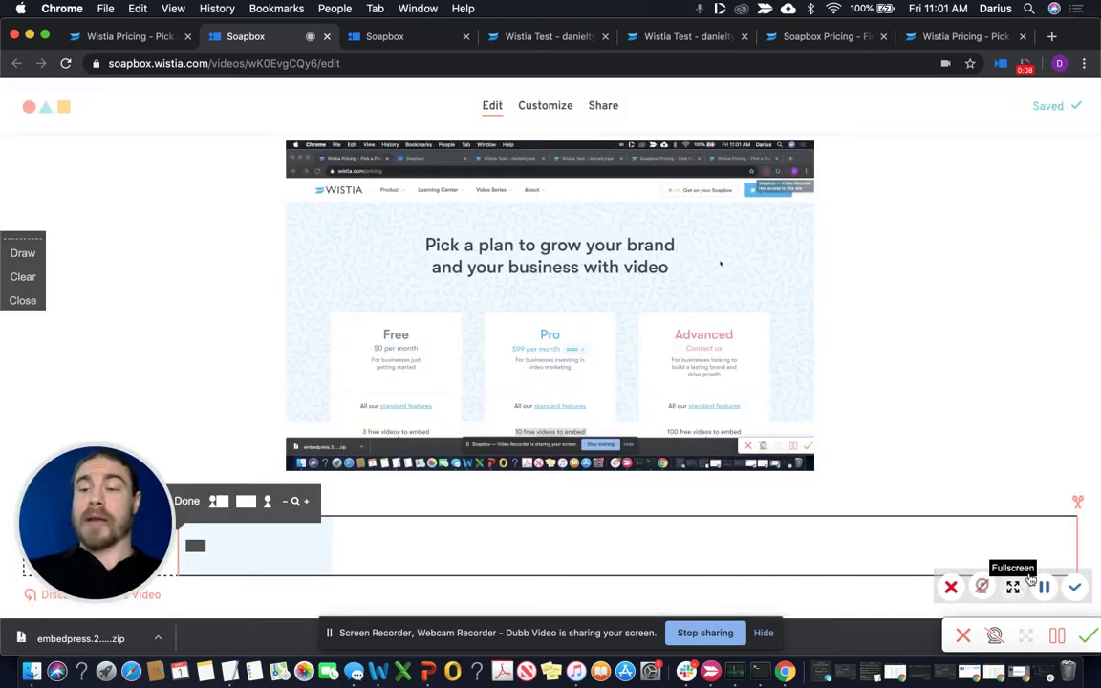
Step: Draw a pink box on screen, clear it, exit Draw mode, then cancel the Dubb recording
click(22, 253)
mouse_move(158, 229)
mouse_down()
mouse_move(357, 227)
mouse_move(197, 300)
mouse_move(156, 226)
mouse_up()
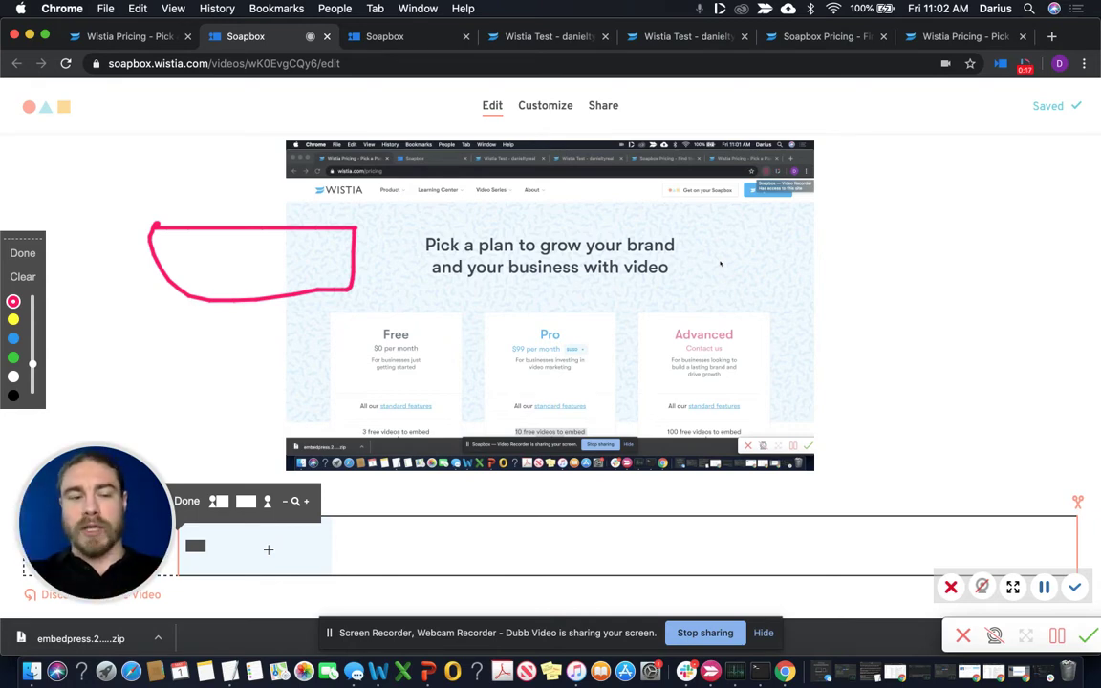
click(21, 276)
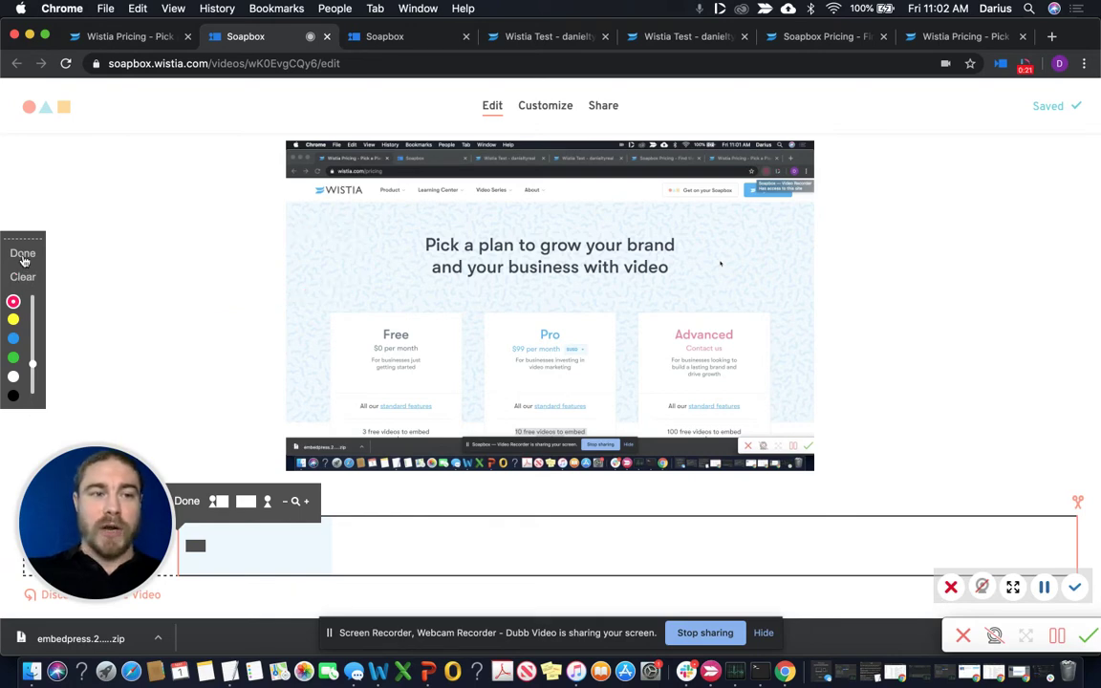
click(23, 256)
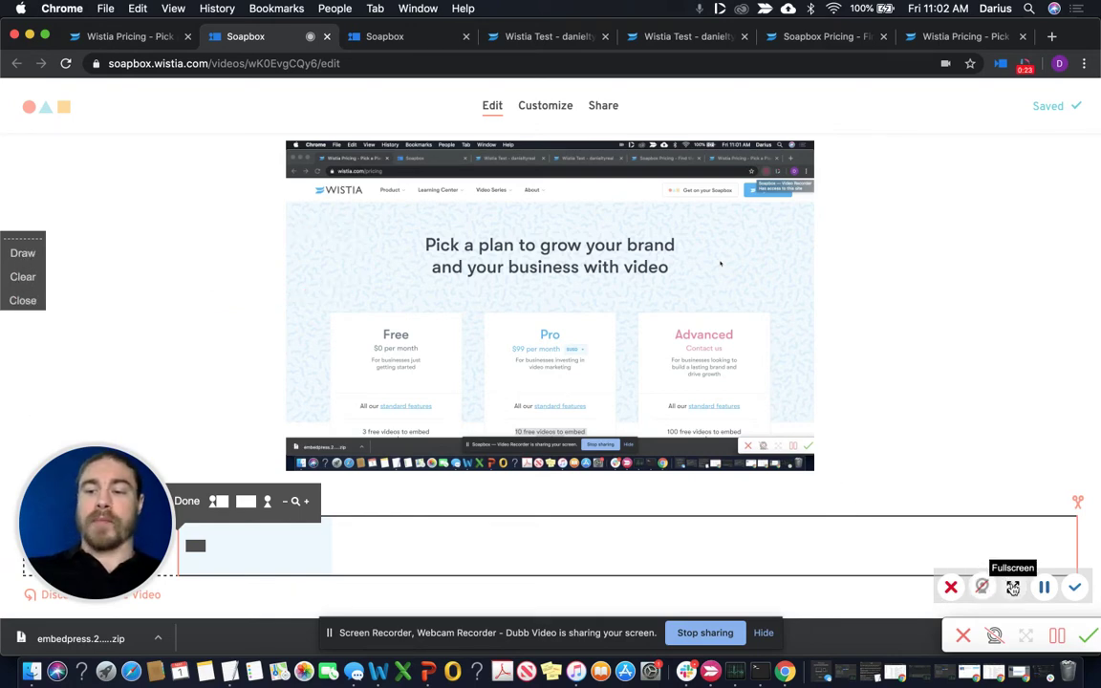
click(21, 253)
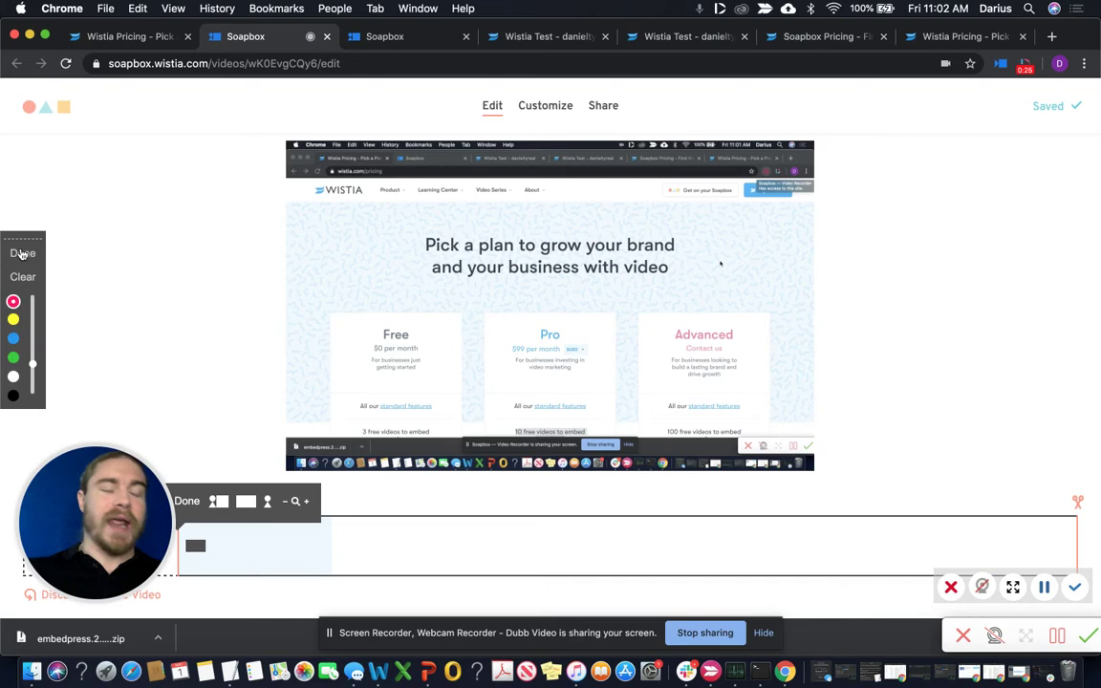
click(21, 253)
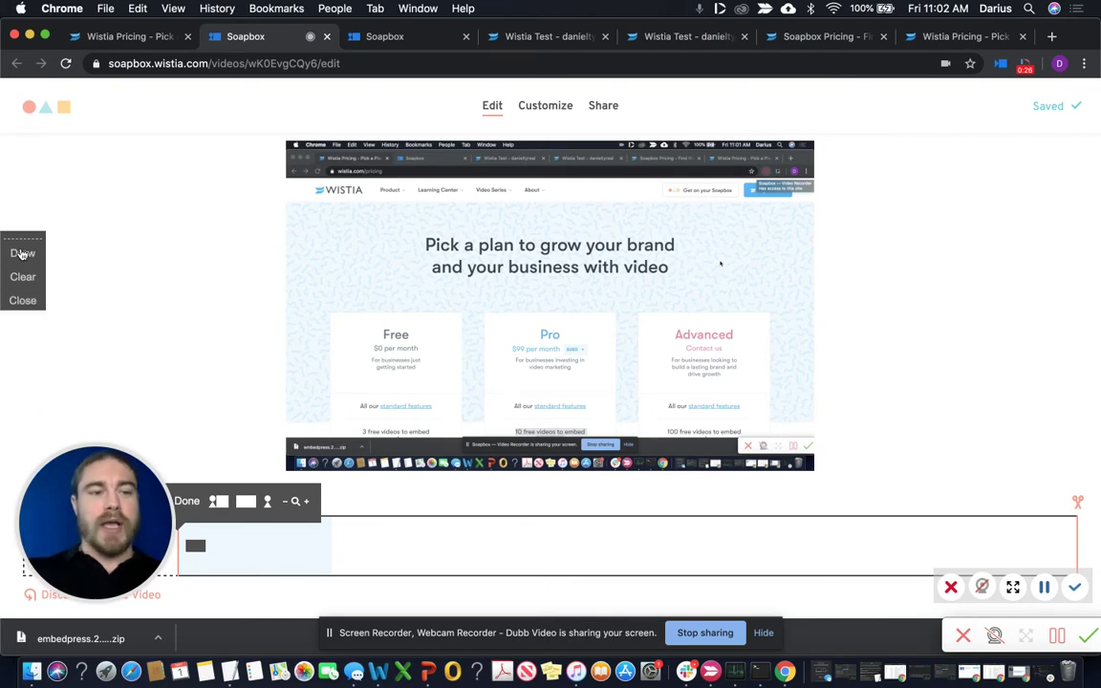
click(950, 591)
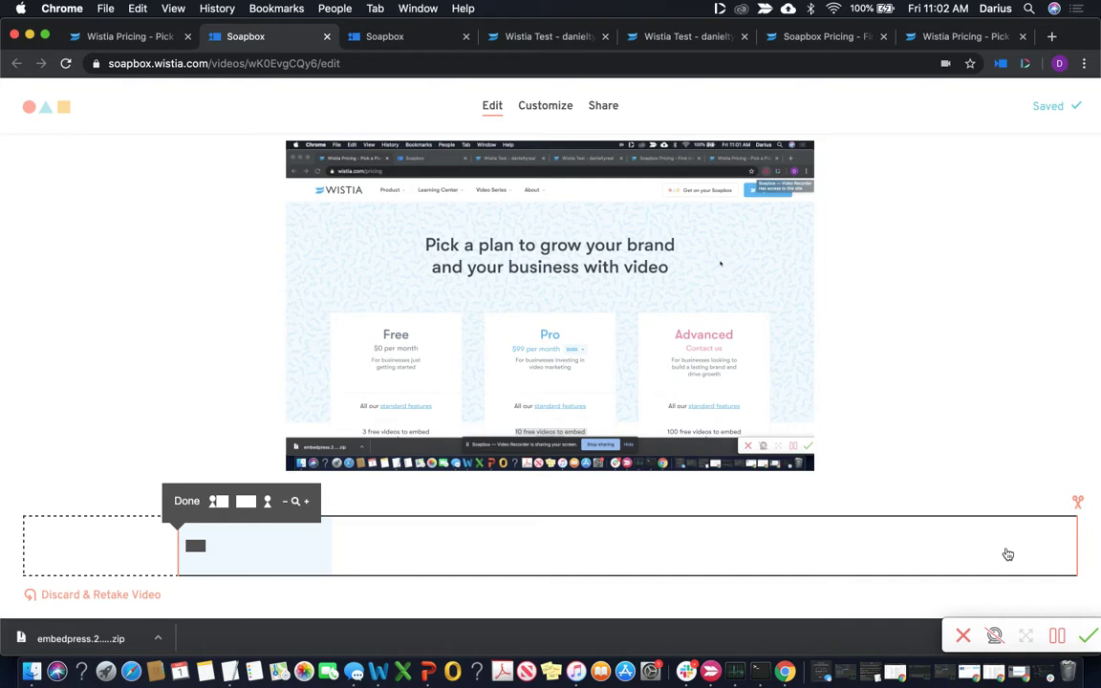
Step: Switch to the Wistia Test video's customize options list
click(544, 108)
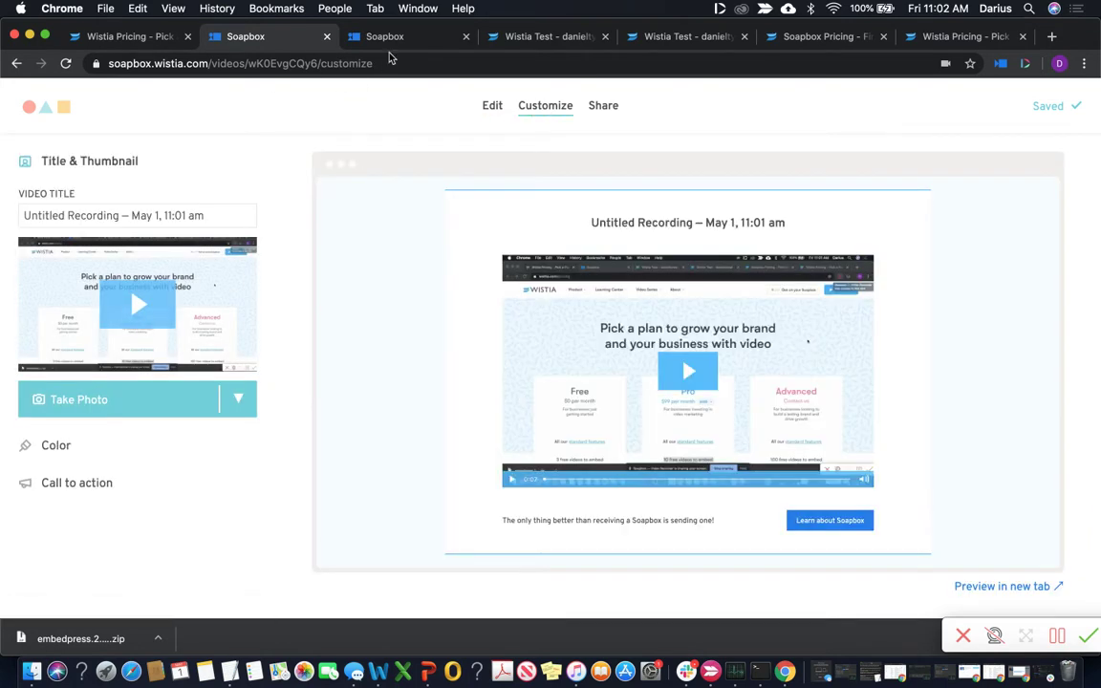
click(326, 36)
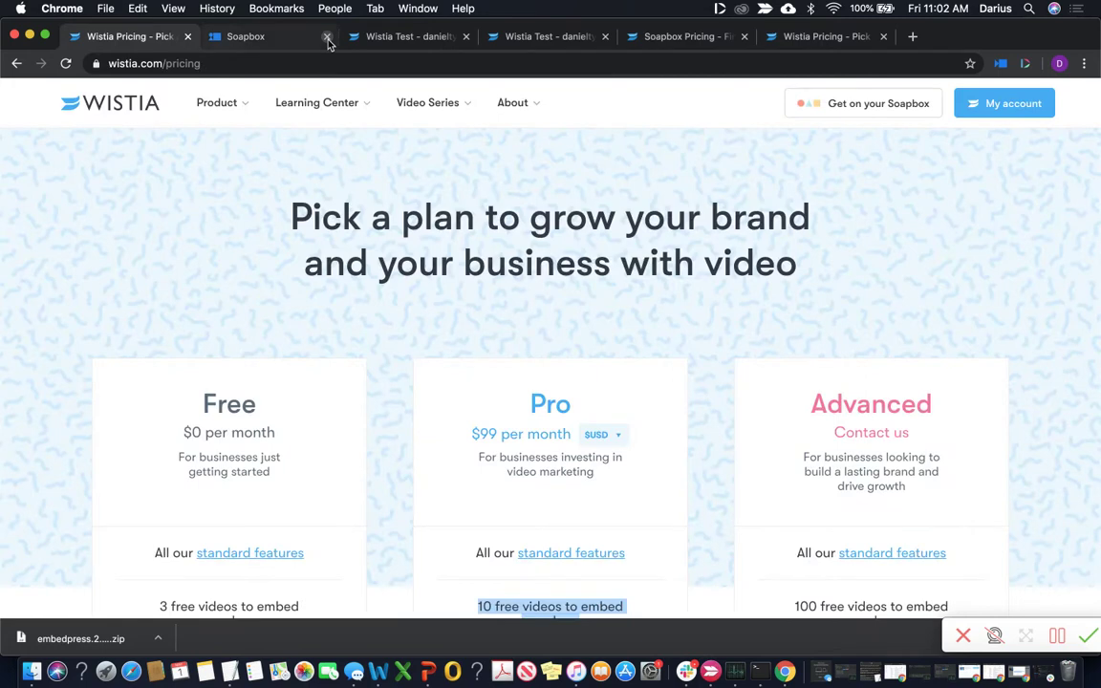
click(260, 40)
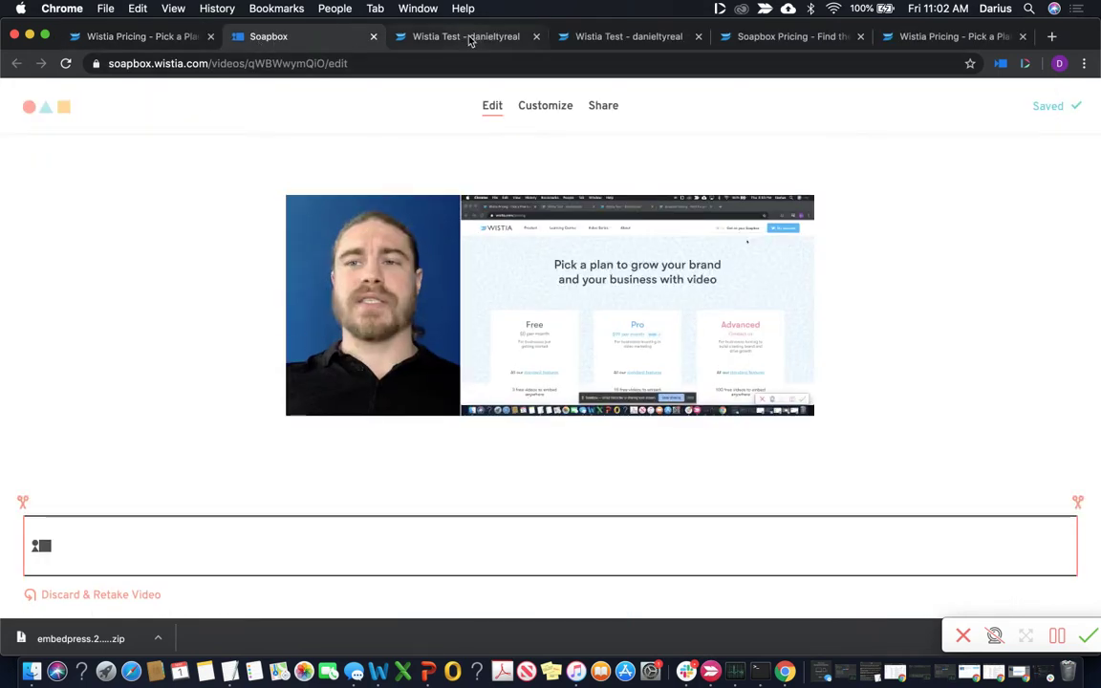
click(469, 40)
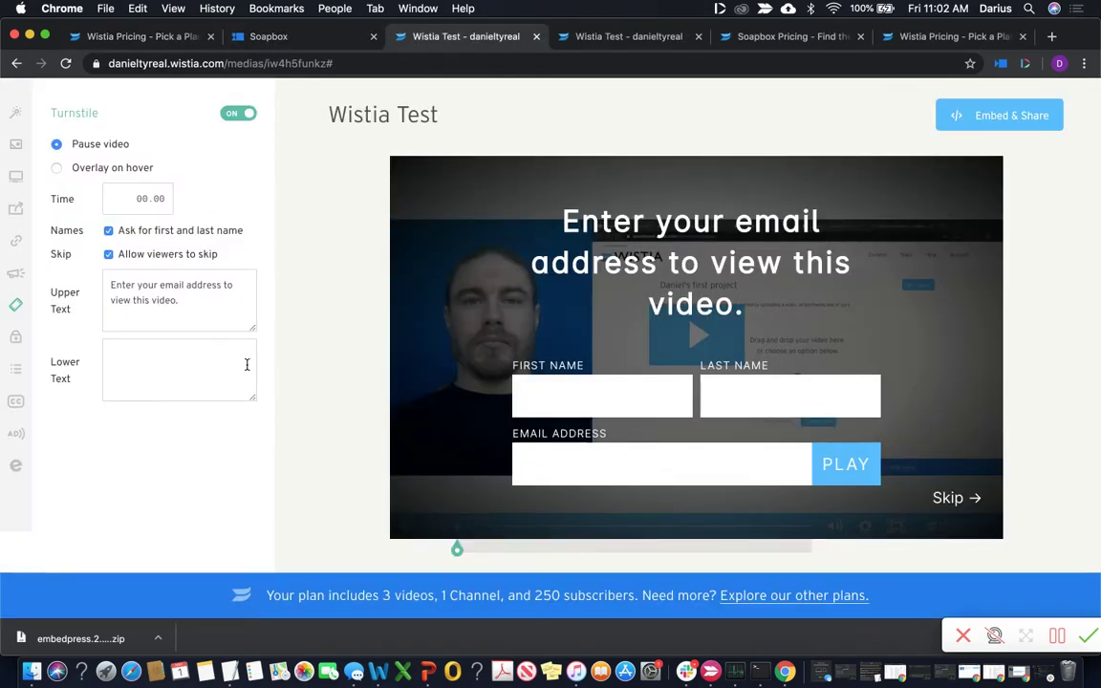
scroll(247, 364, up, 1)
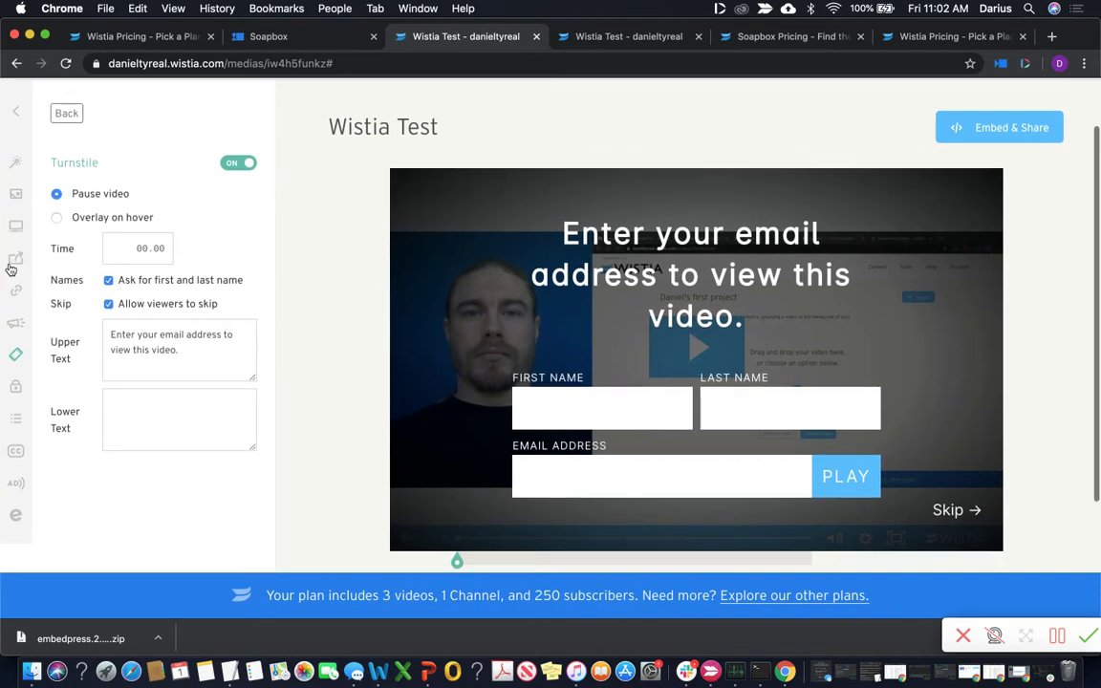
click(15, 113)
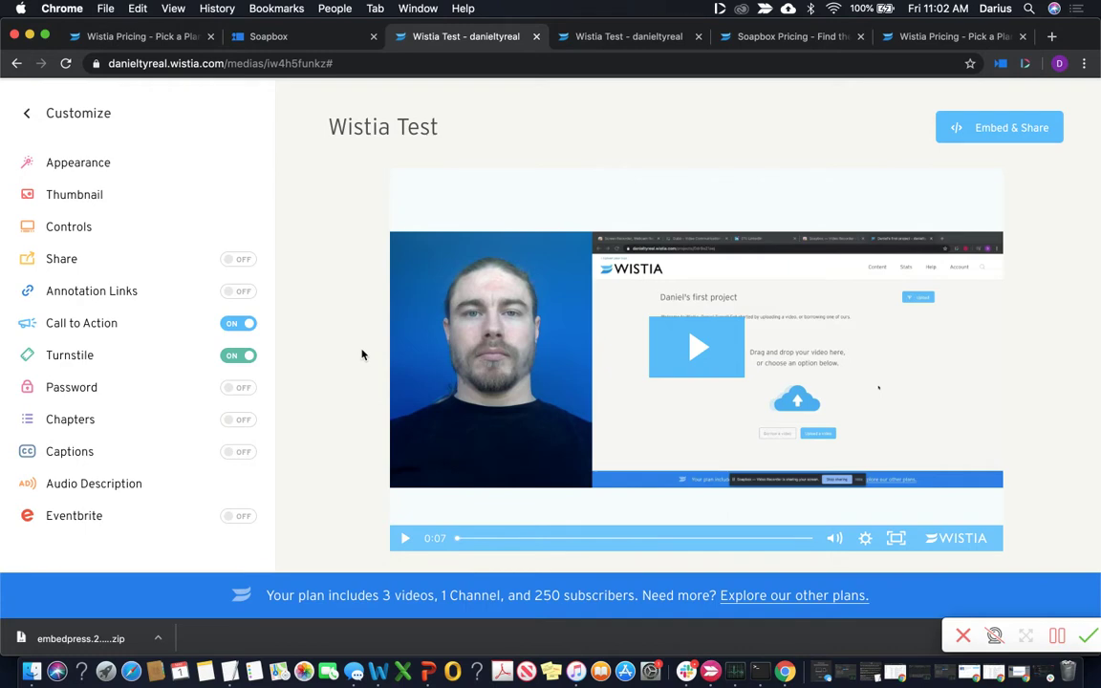
click(74, 363)
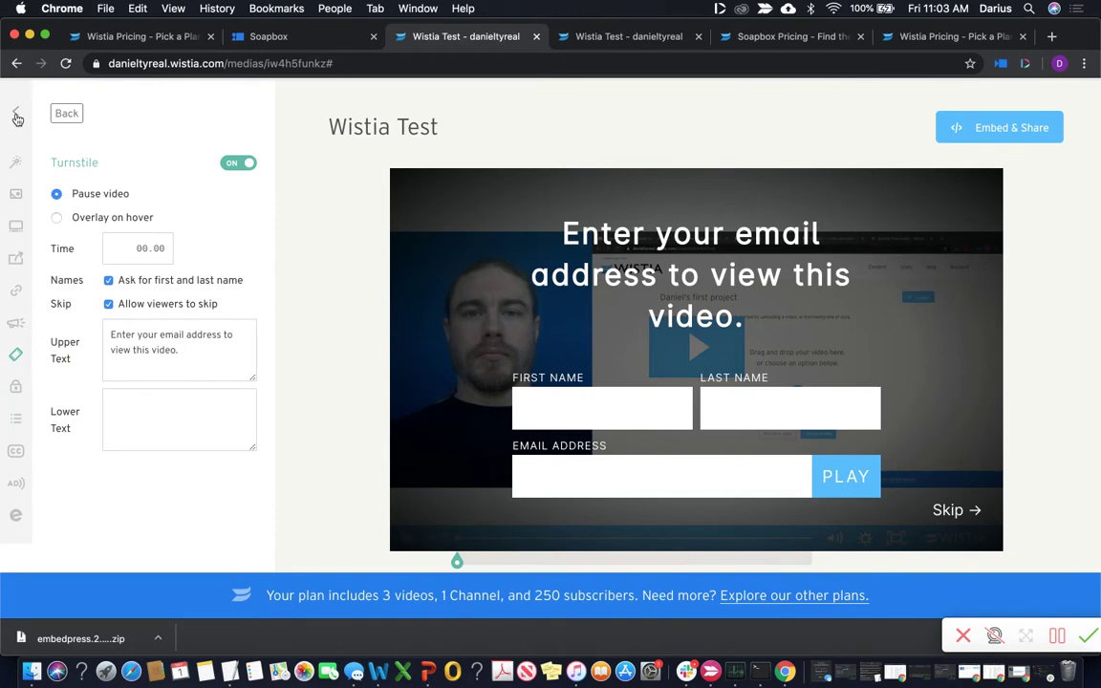
click(16, 116)
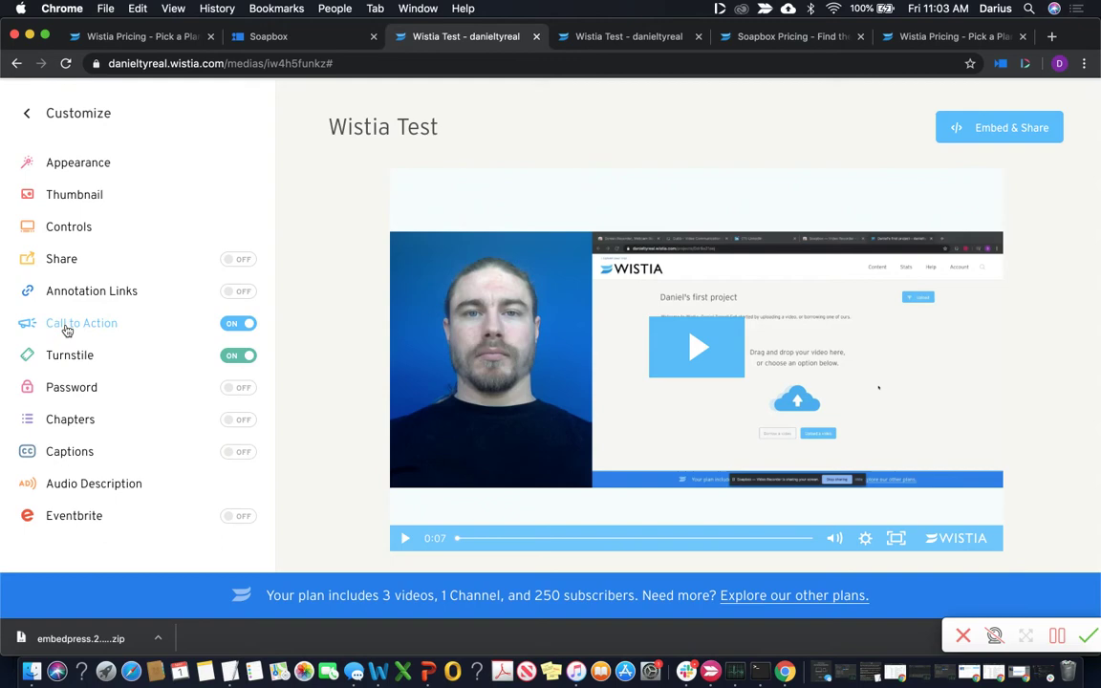
click(72, 324)
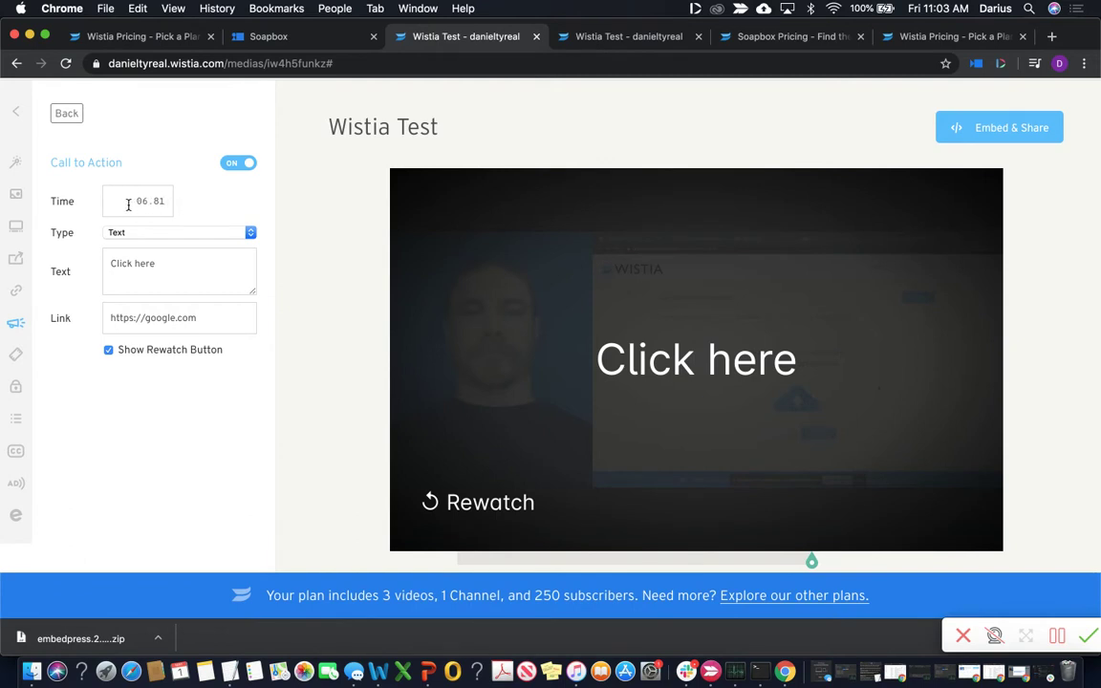
click(44, 36)
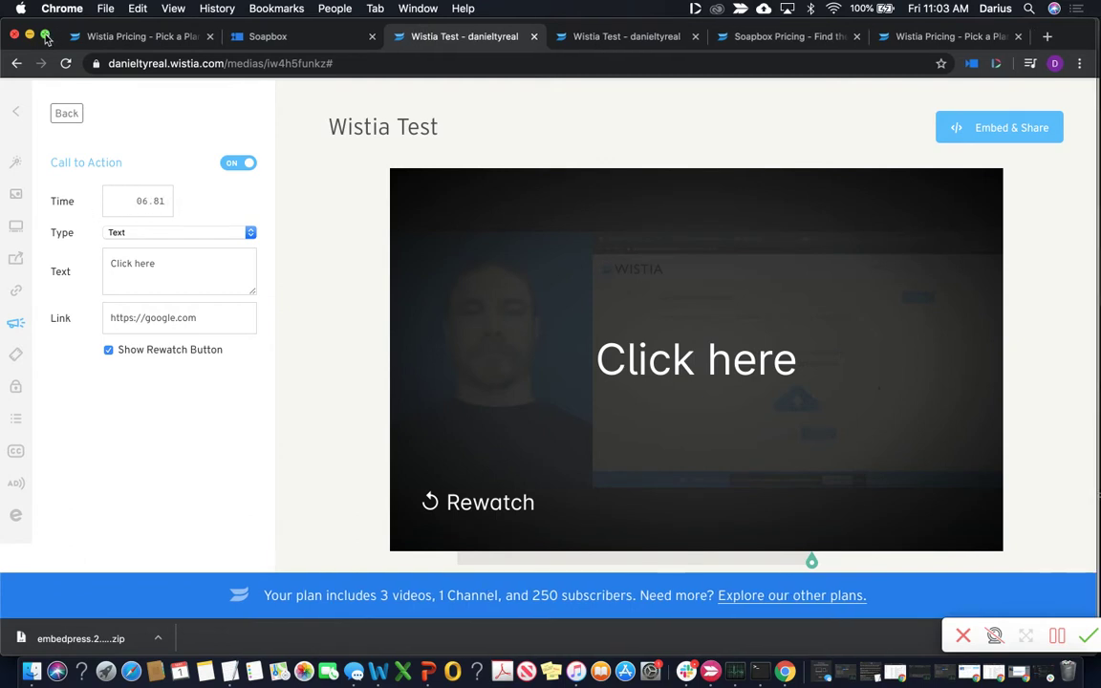
Step: Maximize Dubb and open the Video 11 editing tab with start/stop trimming and thumbnail options
click(595, 38)
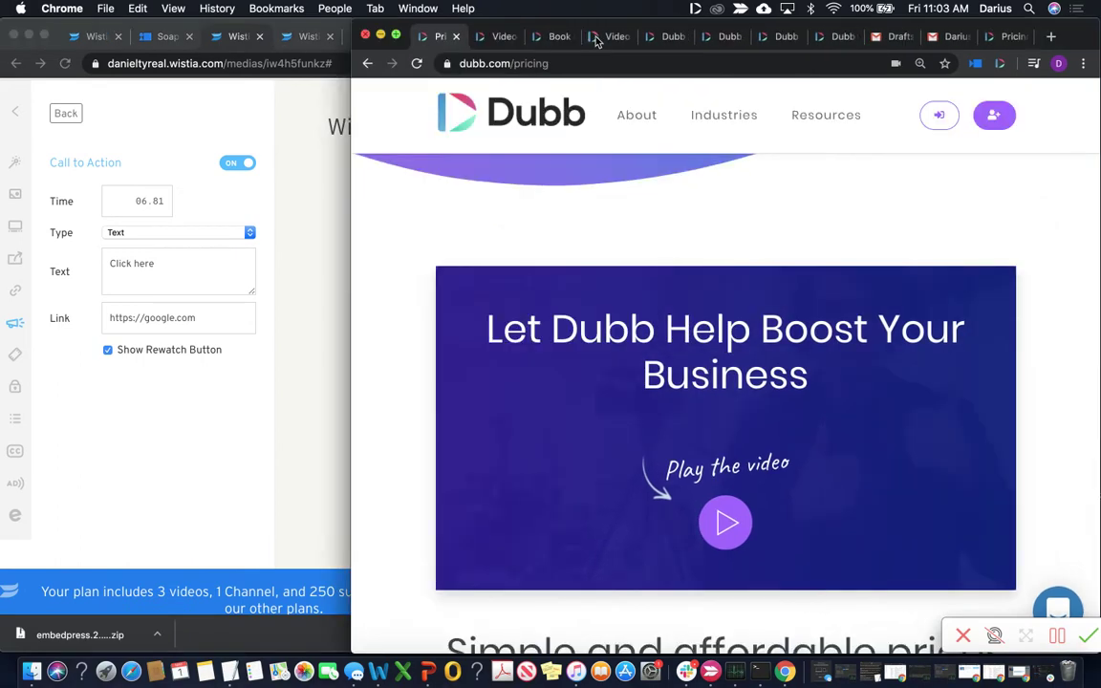
click(275, 38)
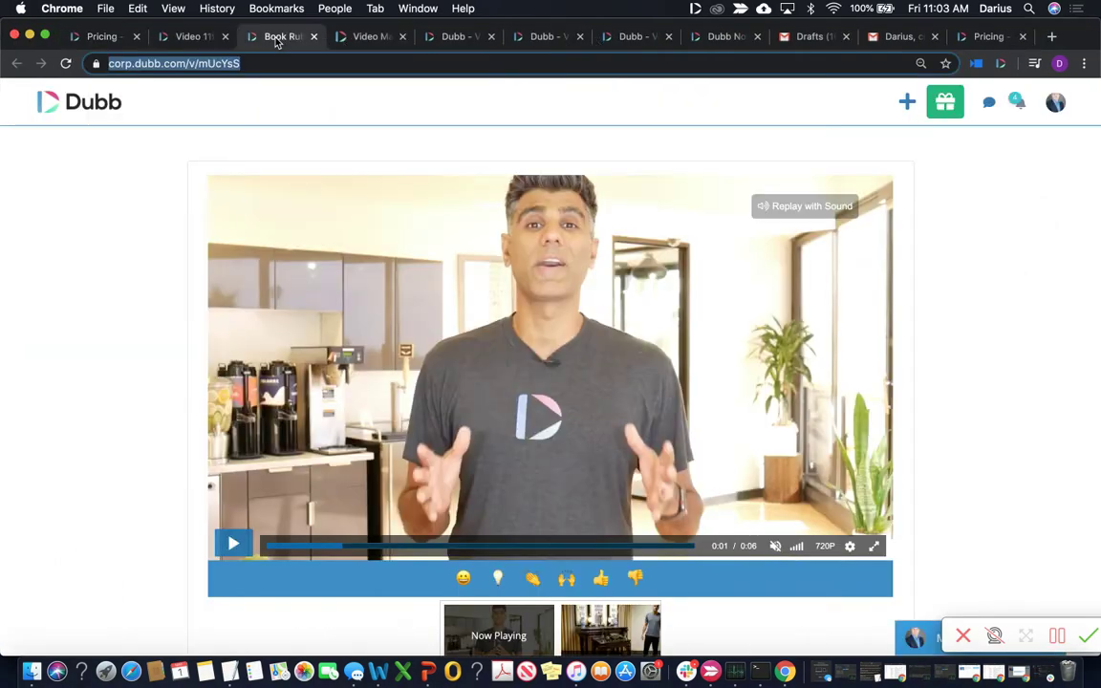
click(187, 38)
scroll(503, 443, down, 3)
scroll(503, 442, up, 1)
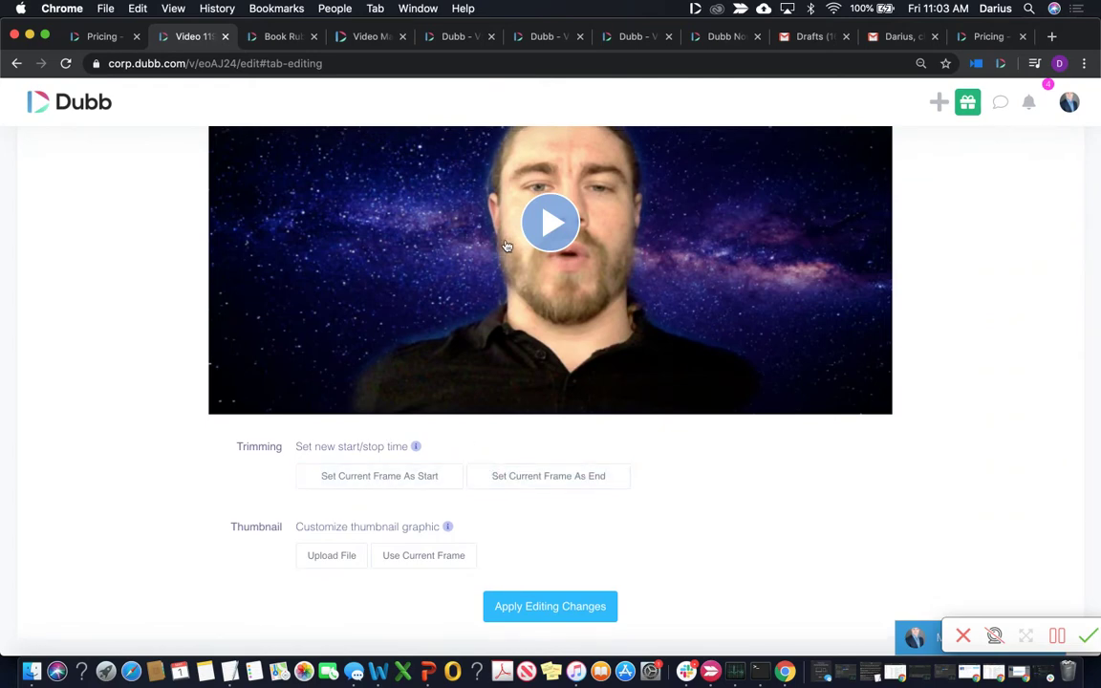
scroll(288, 236, up, 3)
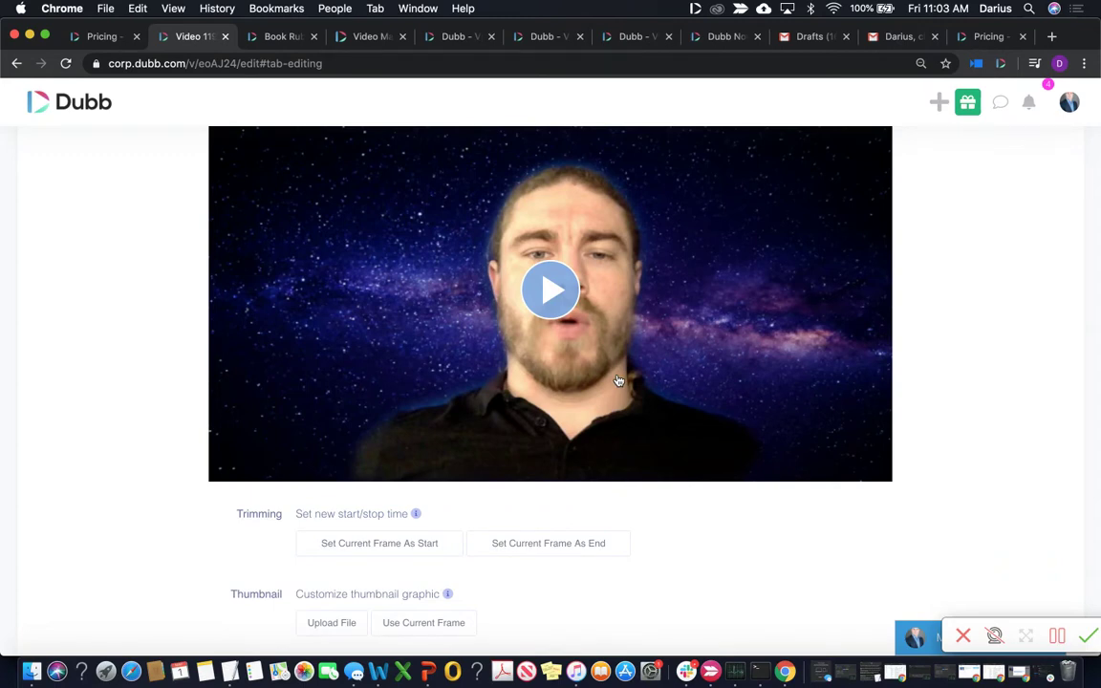
Step: Scroll the Book Ruben video page down to its booking calendar and back up
click(251, 42)
scroll(557, 456, down, 5)
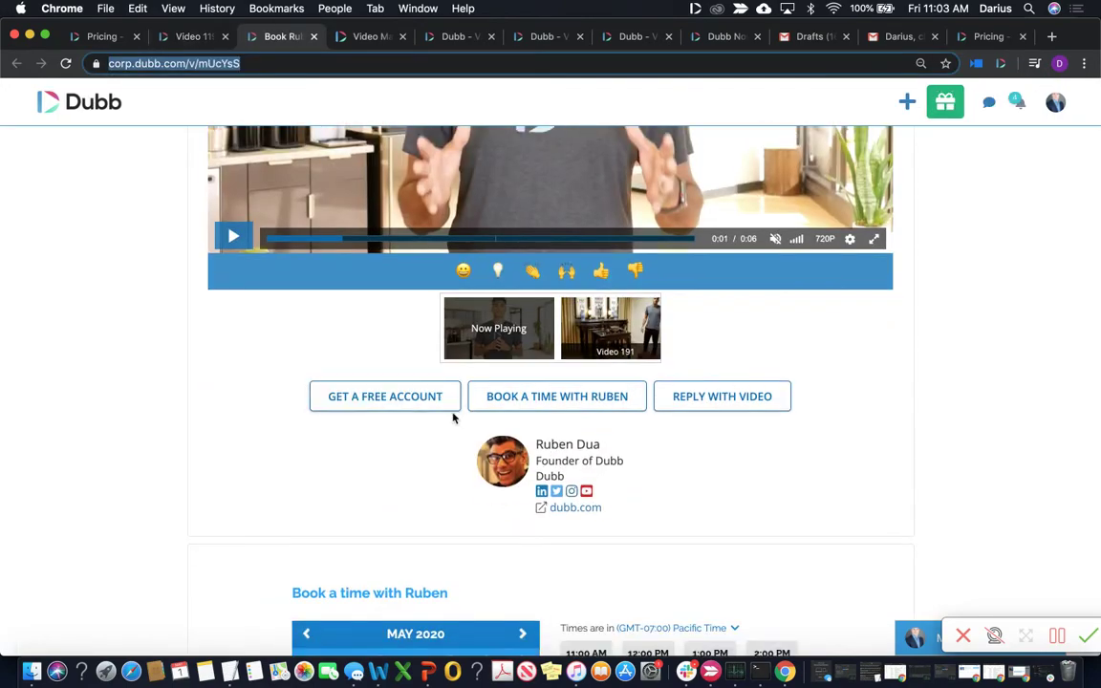
scroll(453, 417, up, 3)
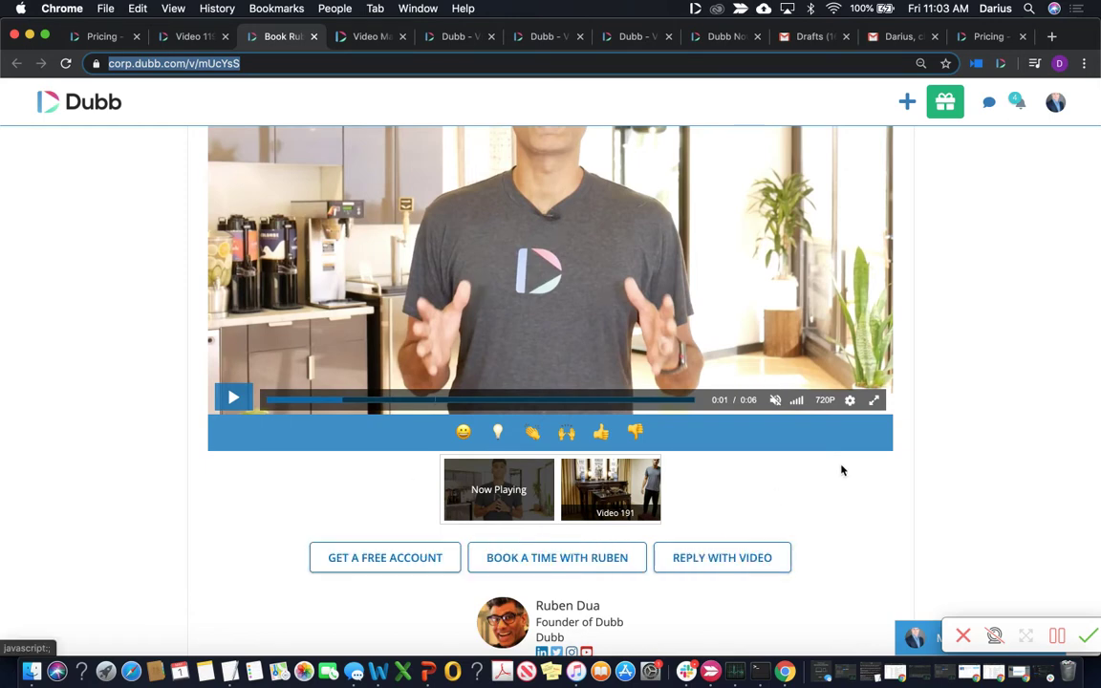
scroll(841, 468, up, 2)
scroll(840, 467, down, 1)
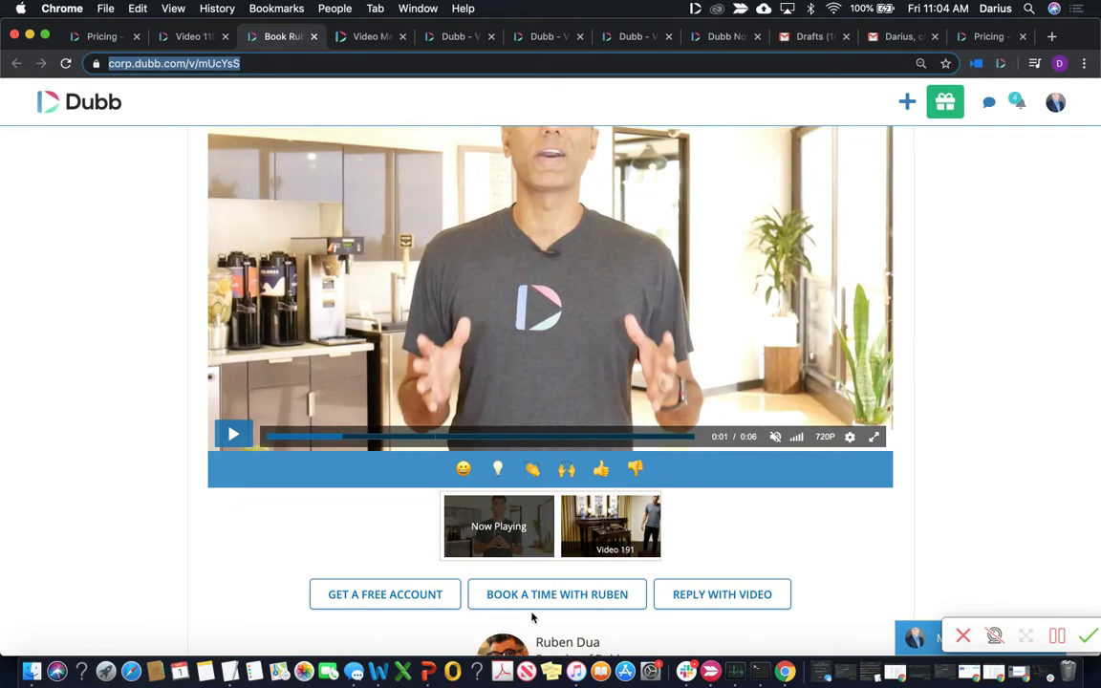
scroll(532, 617, down, 3)
scroll(575, 599, down, 3)
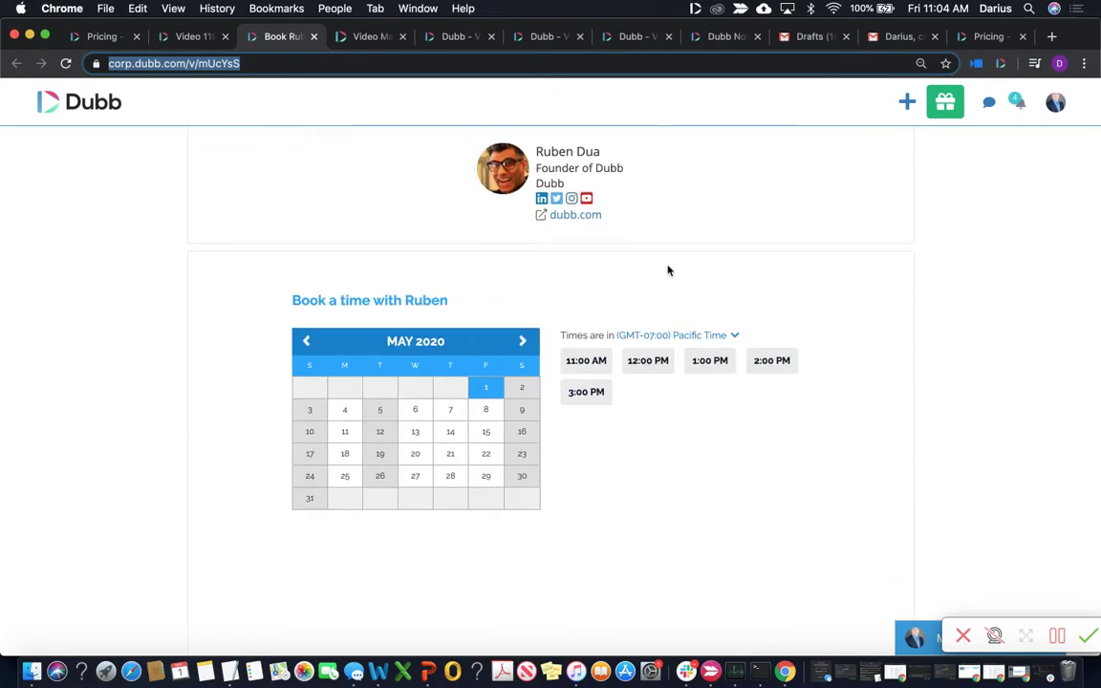
scroll(668, 270, up, 5)
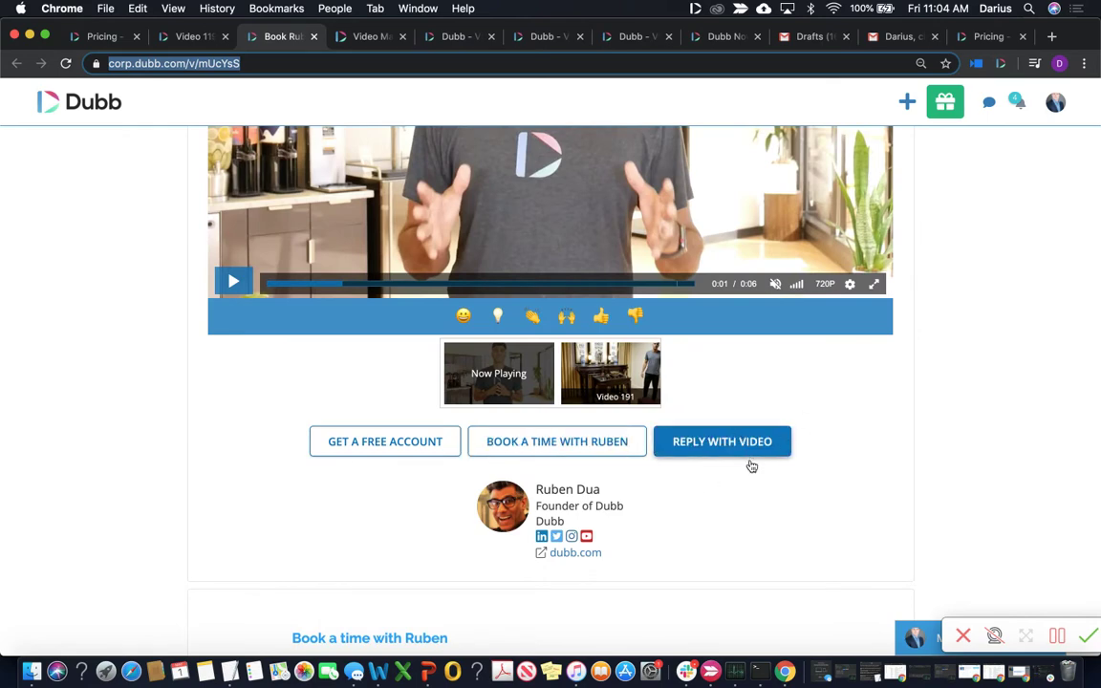
Step: Show the GET A FREE ACCOUNT button, skip the video to its end and pause Video 191
click(350, 447)
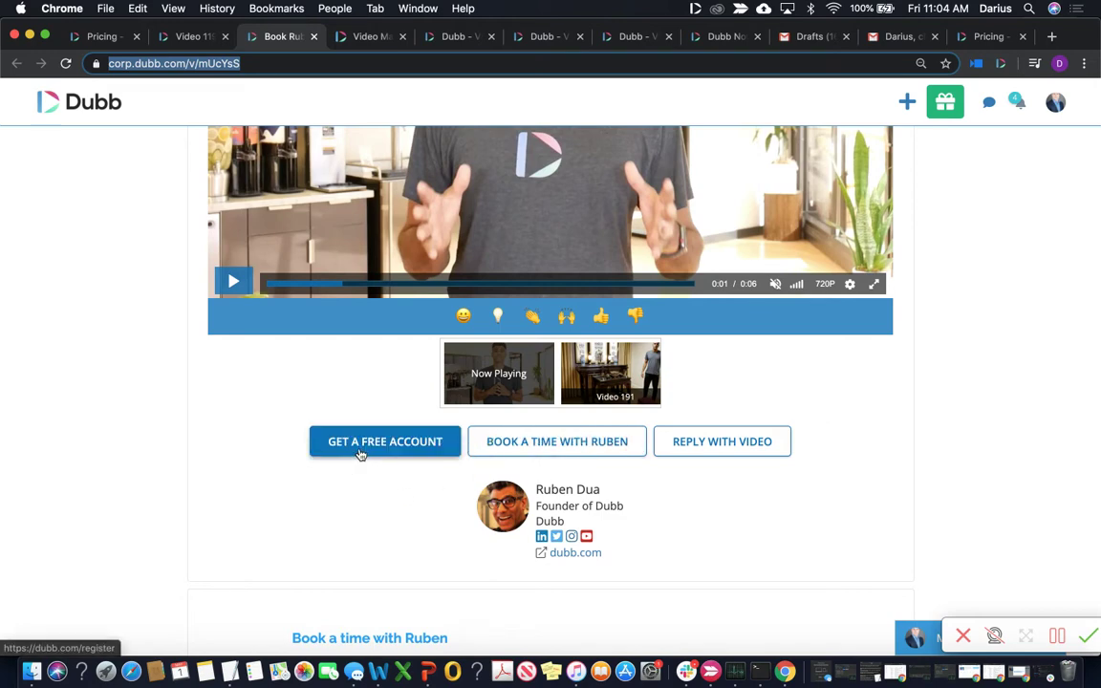
scroll(359, 453, up, 1)
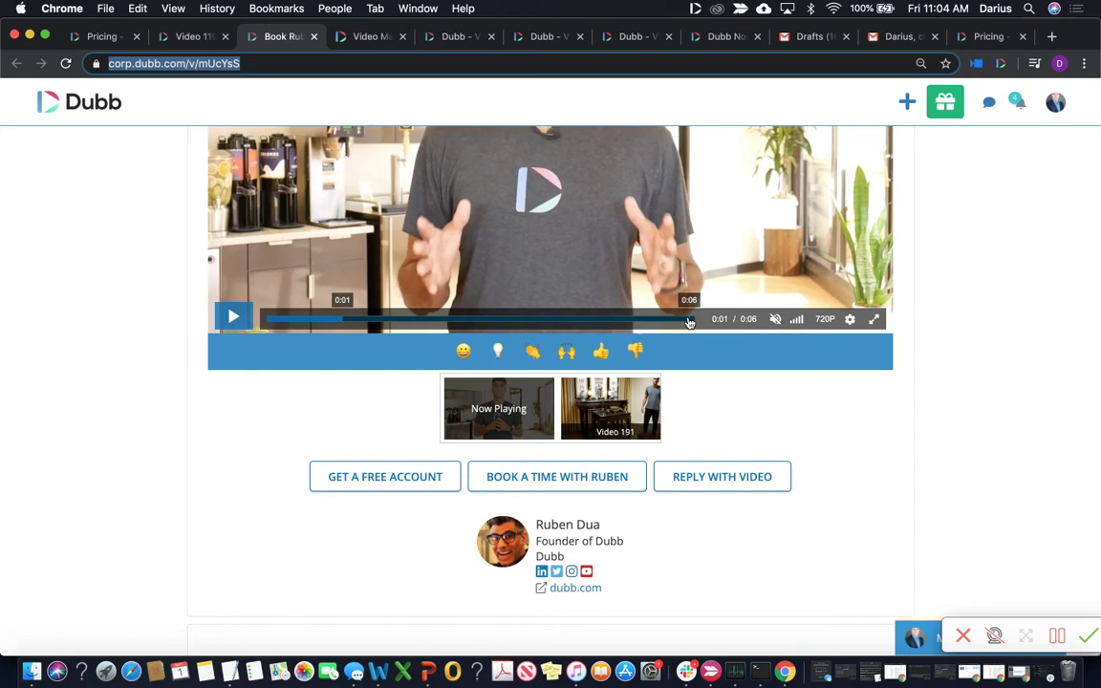
click(660, 318)
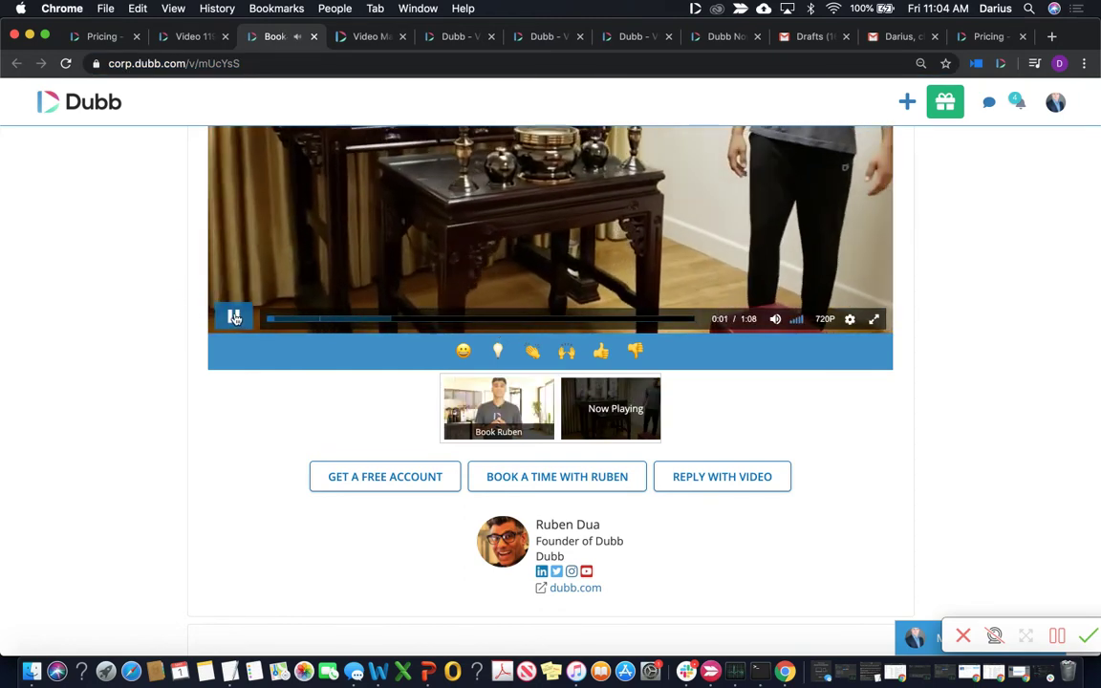
click(233, 318)
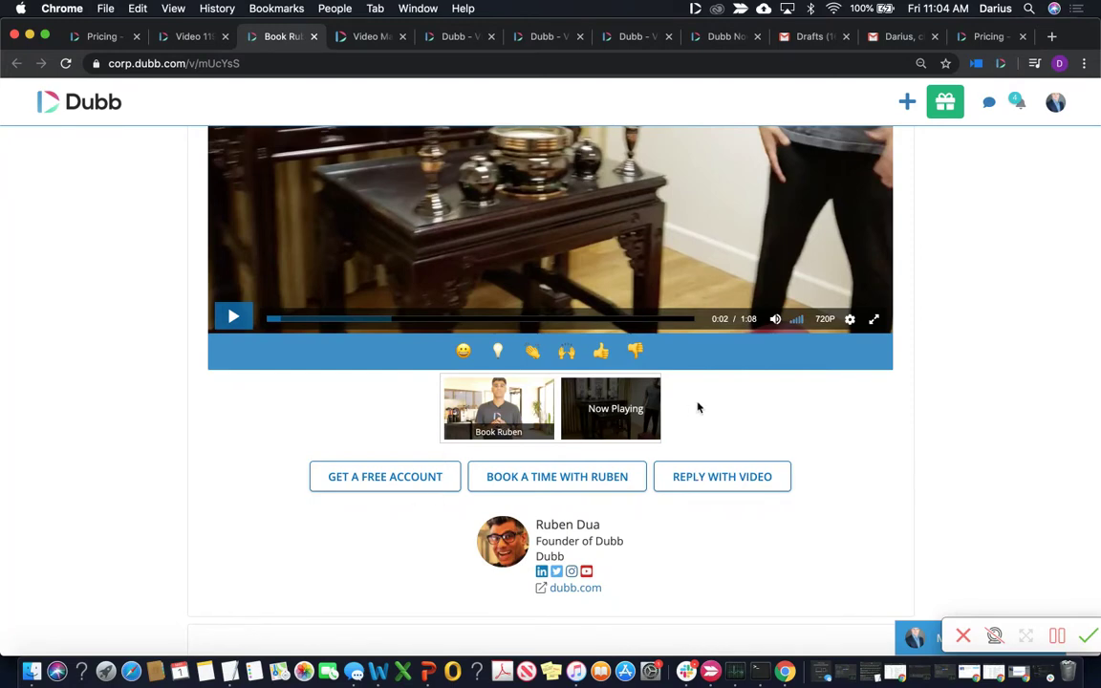
click(45, 36)
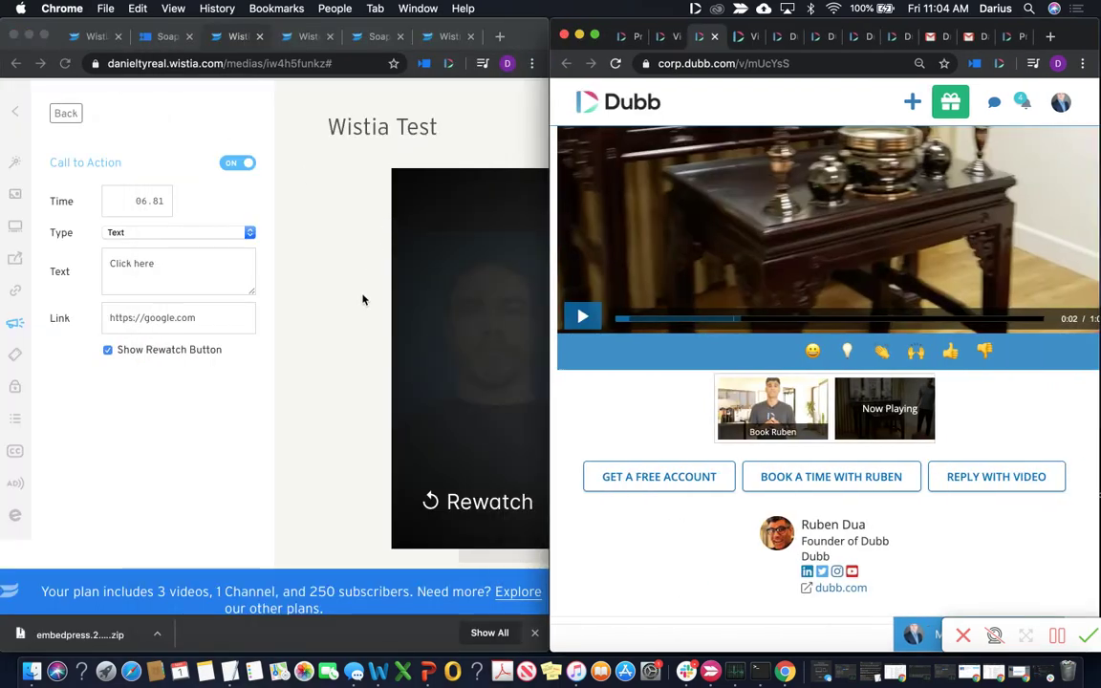
Step: Scroll Wistia to reveal its 'Click here' overlay, then show Dubb's blog video with REQUEST INVITE
scroll(364, 300, right, 5)
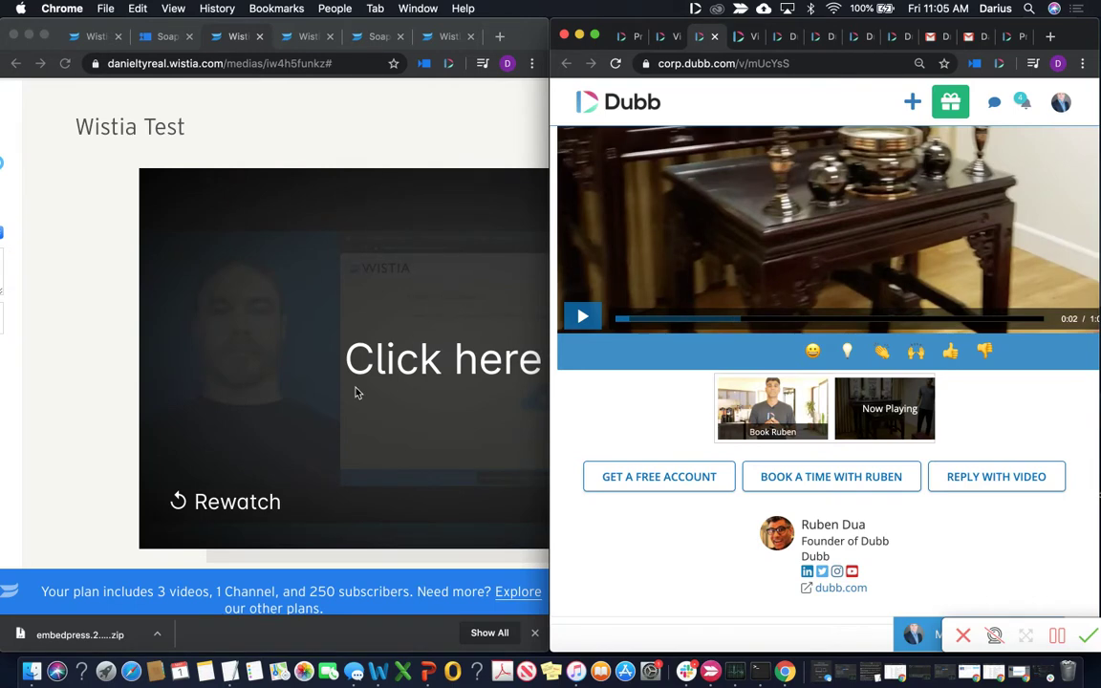
scroll(354, 392, right, 3)
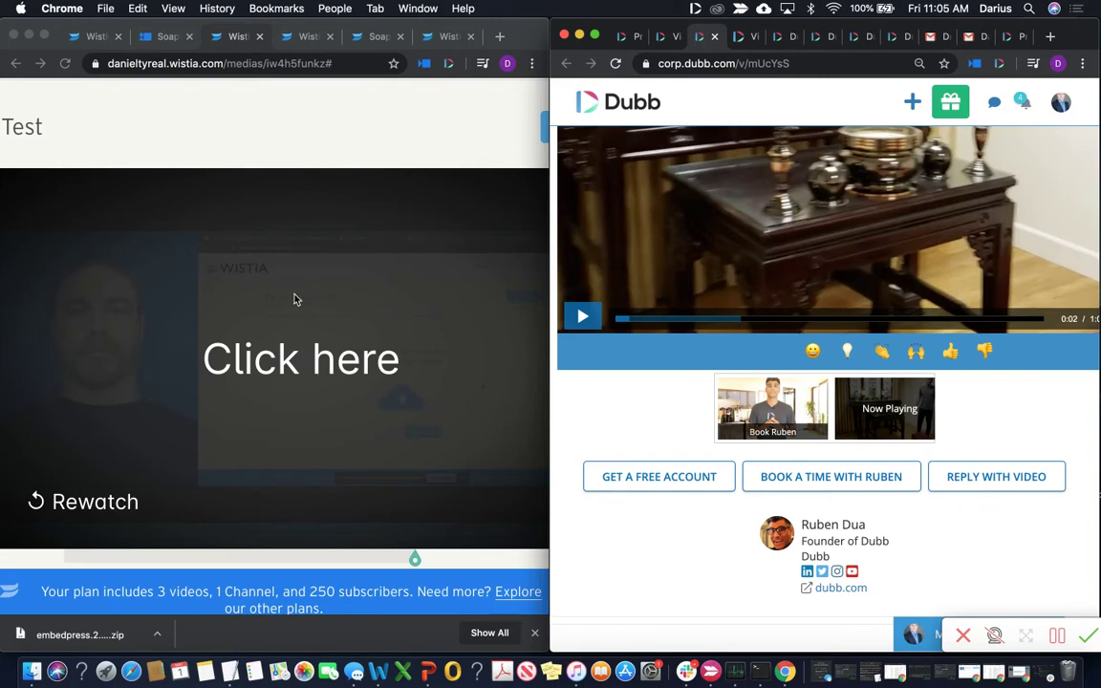
click(744, 38)
scroll(734, 458, down, 2)
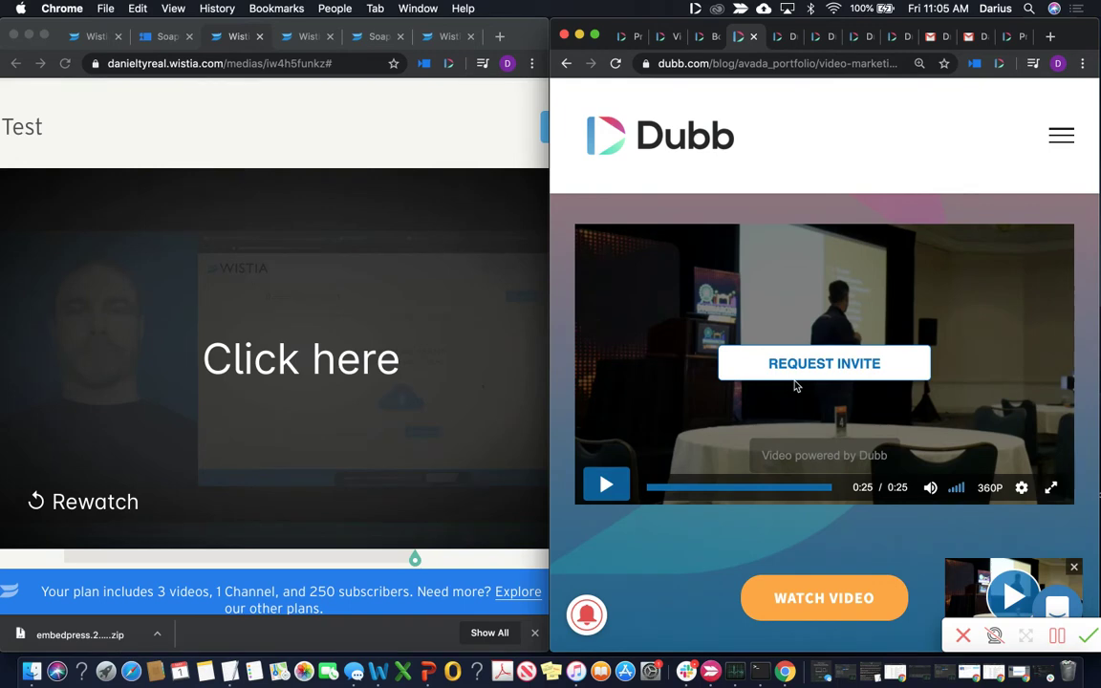
click(705, 38)
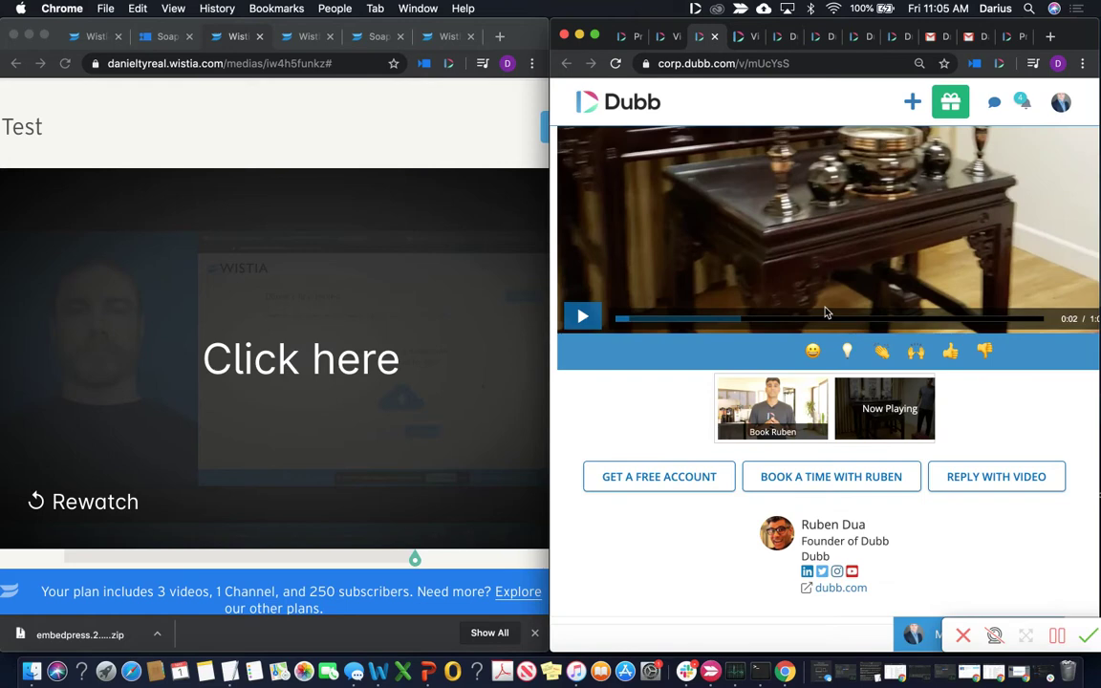
scroll(853, 311, down, 3)
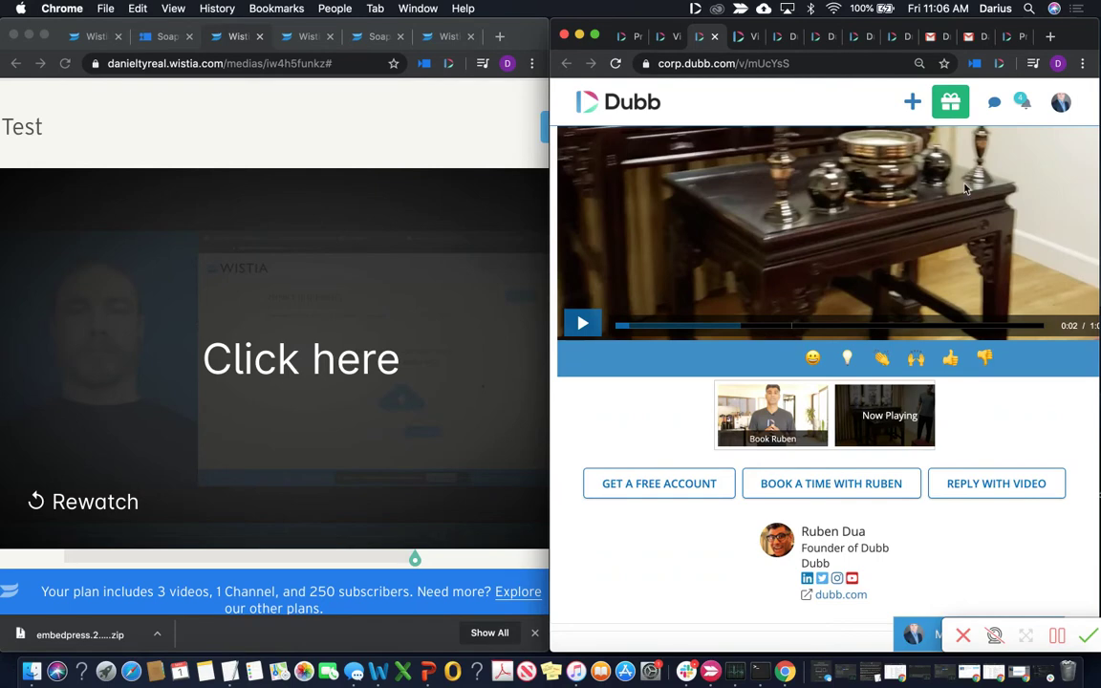
scroll(919, 256, down, 3)
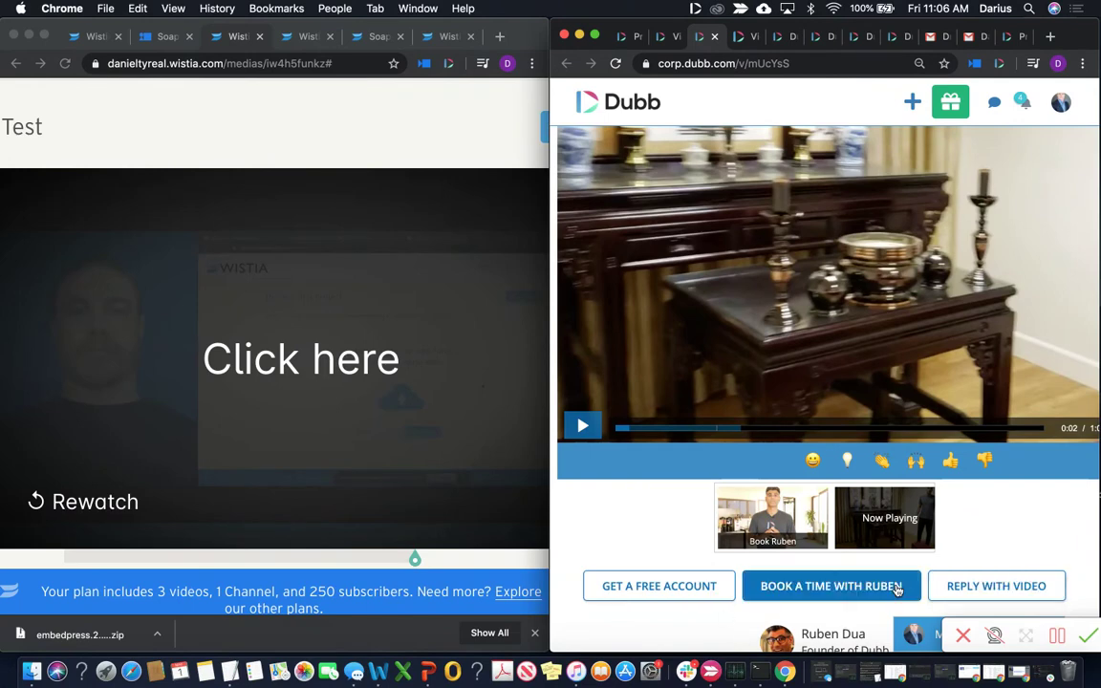
scroll(610, 219, up, 3)
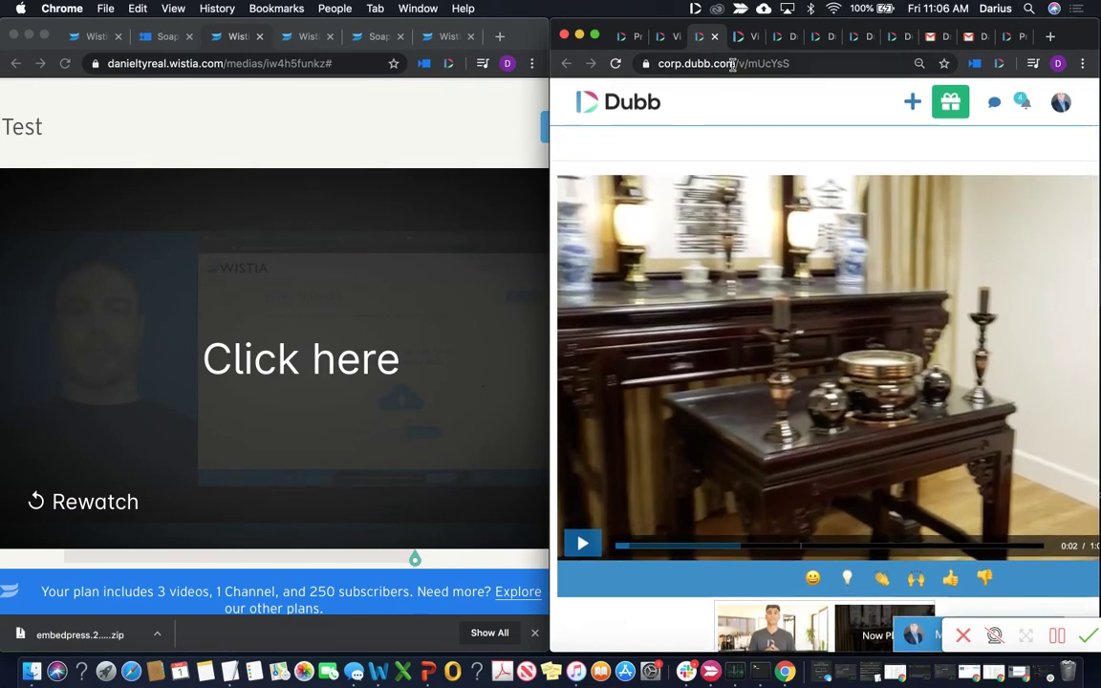
scroll(843, 287, down, 1)
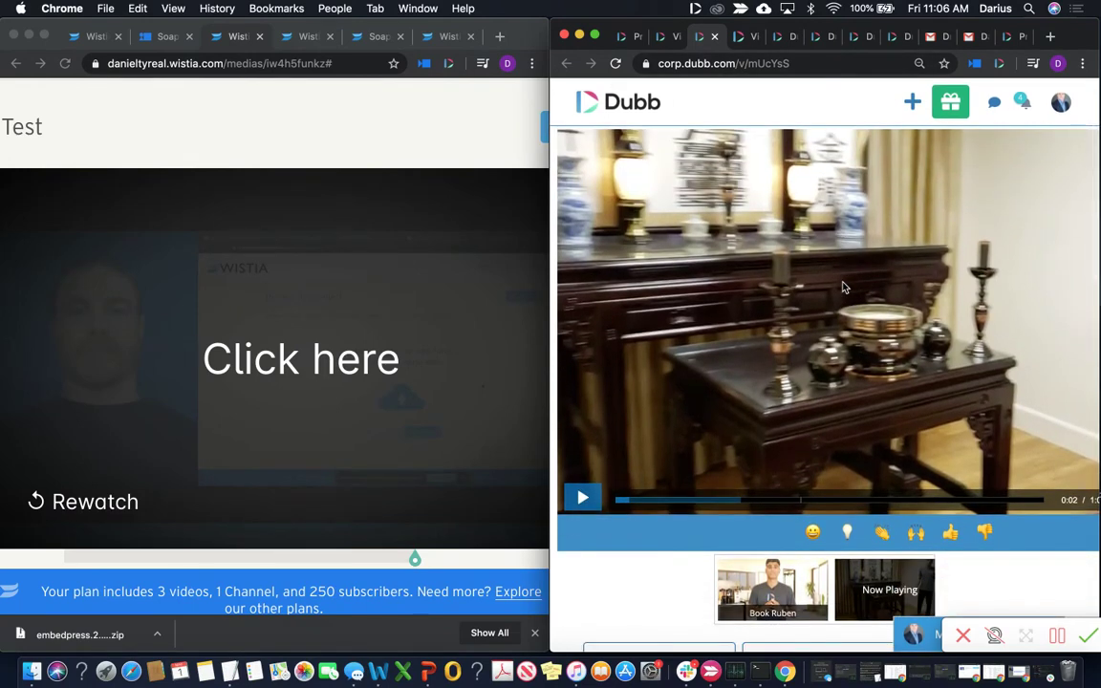
scroll(843, 286, down, 1)
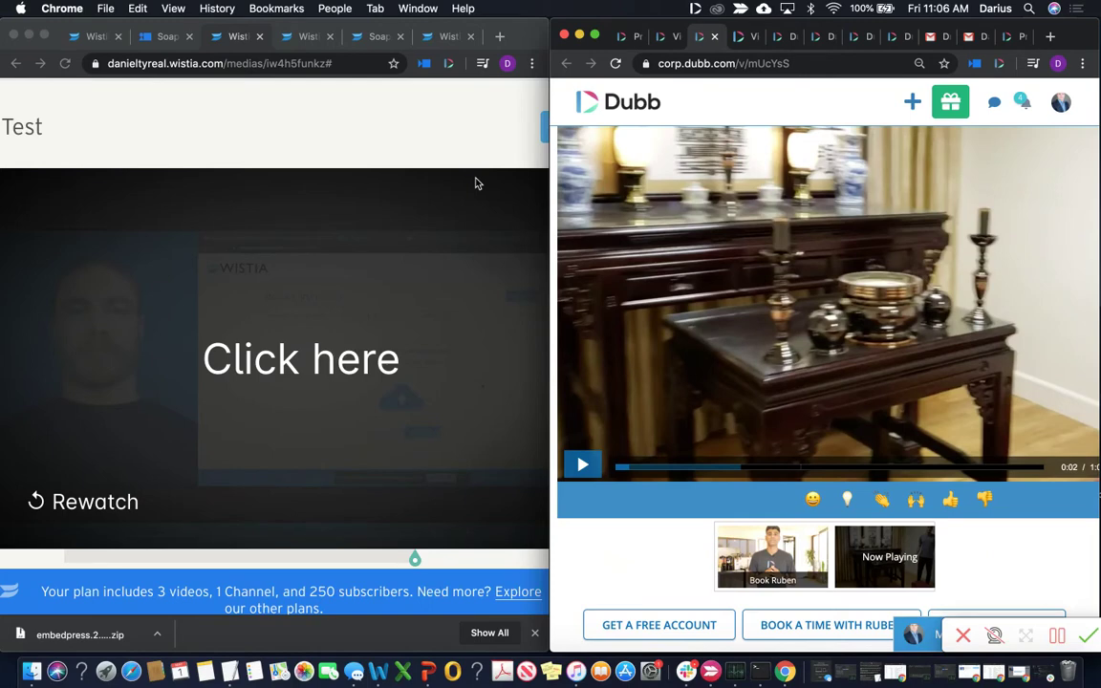
Step: Maximize the Video Marketing Master Class page, its video ended on the REQUEST INVITE button at 0:25
click(745, 36)
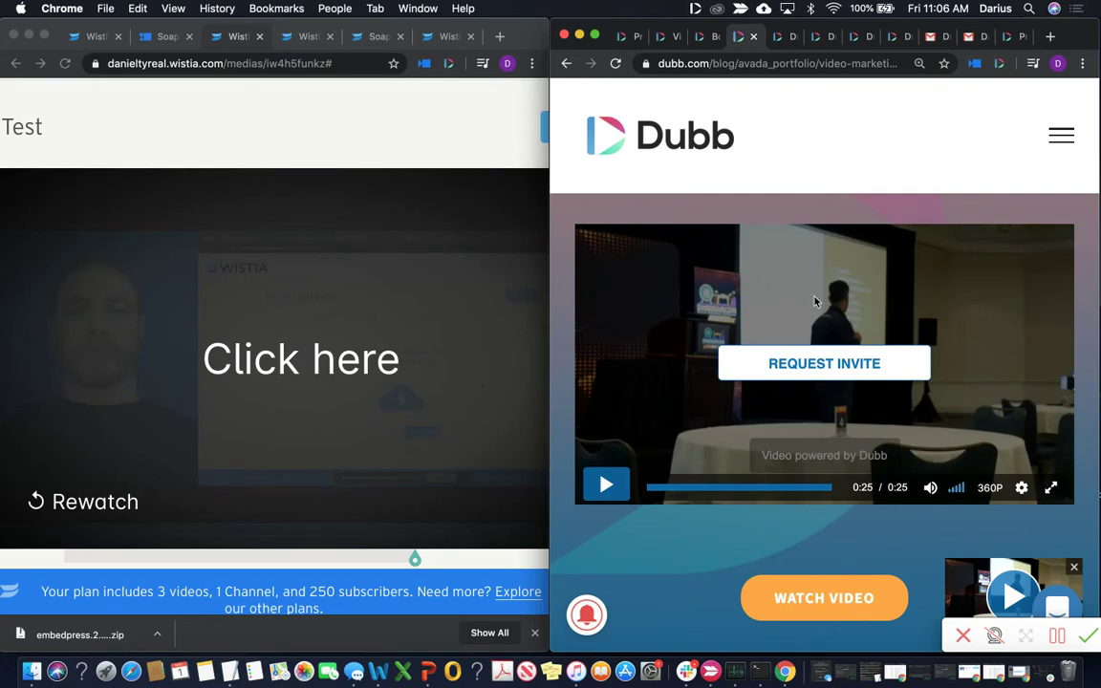
scroll(850, 286, down, 3)
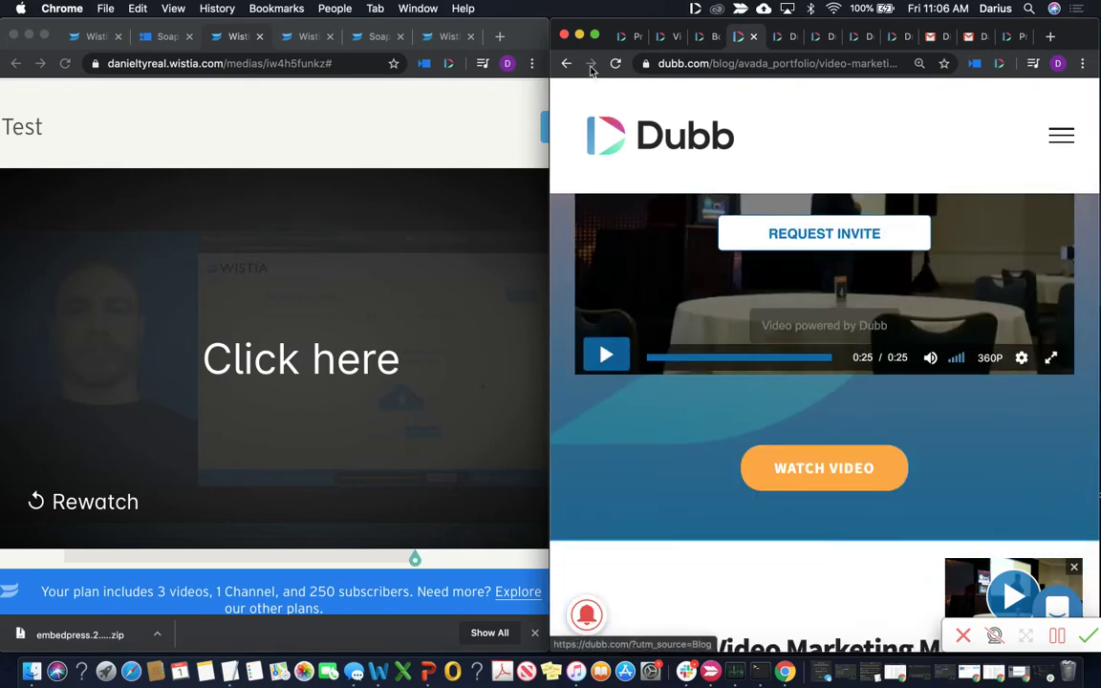
click(594, 36)
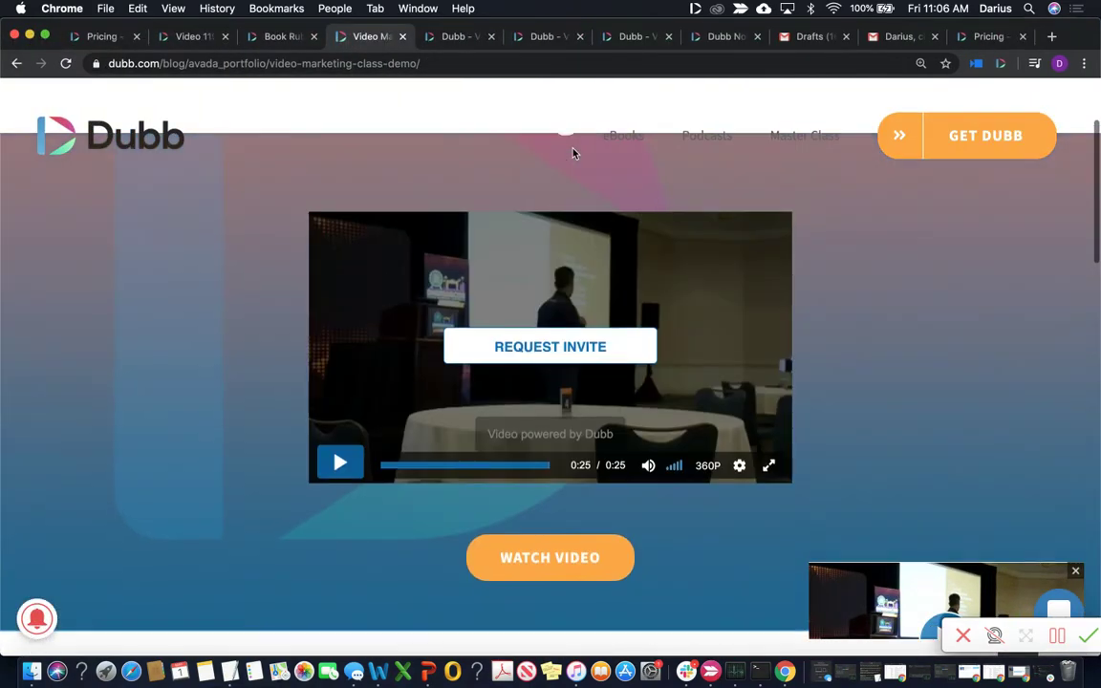
scroll(952, 563, down, 5)
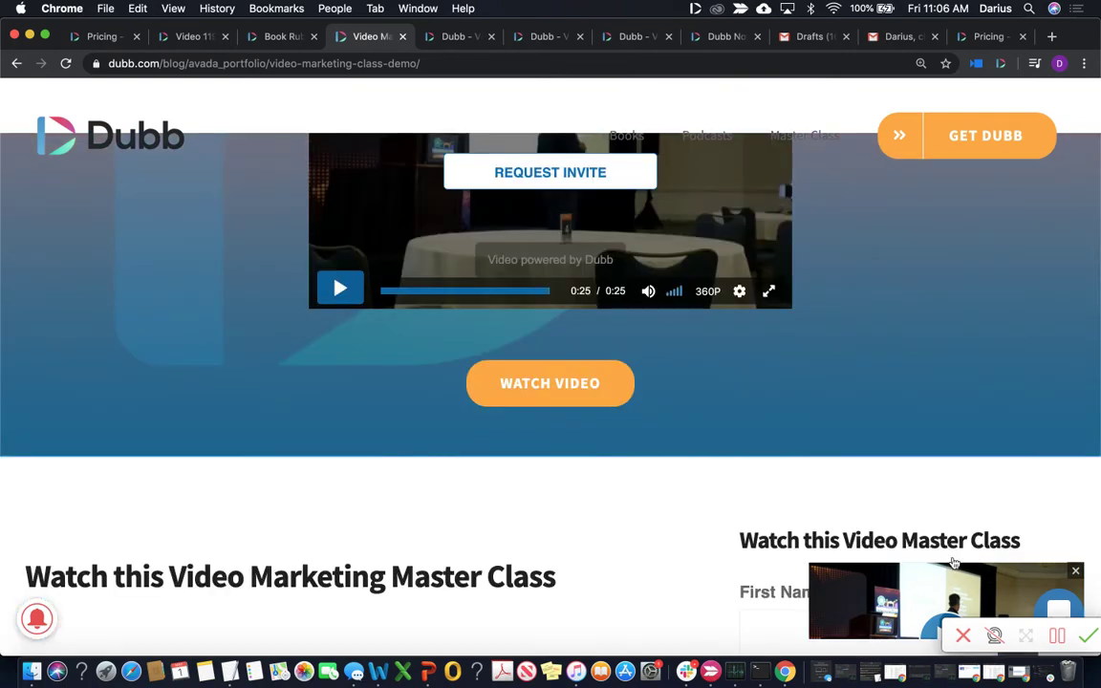
scroll(885, 357, down, 2)
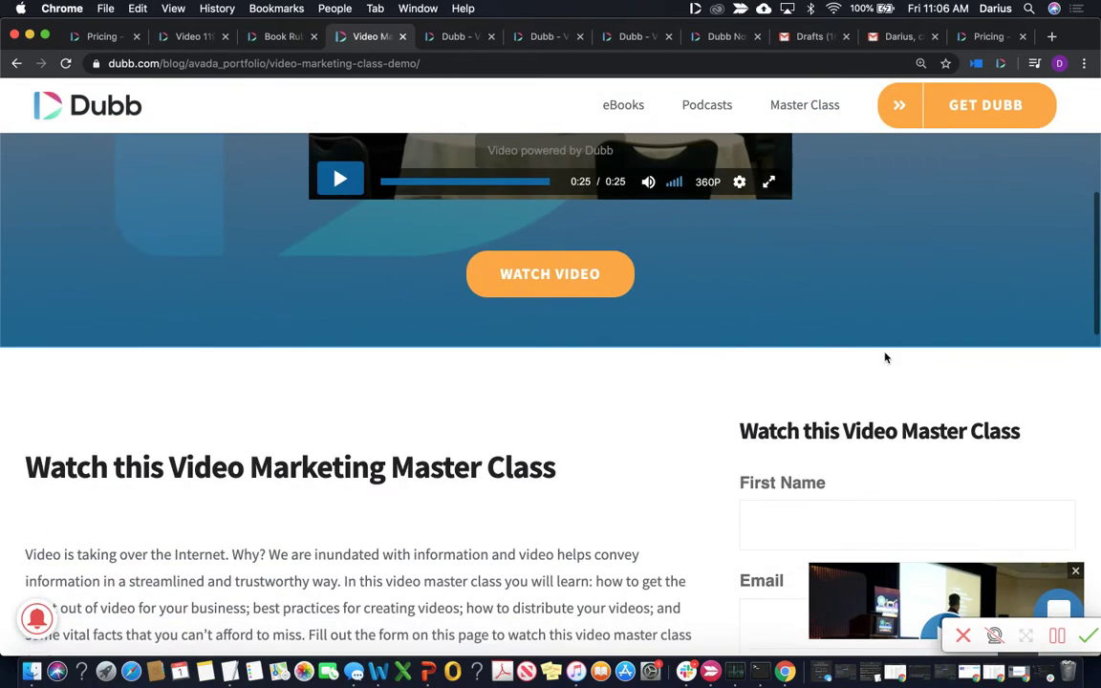
scroll(884, 358, up, 3)
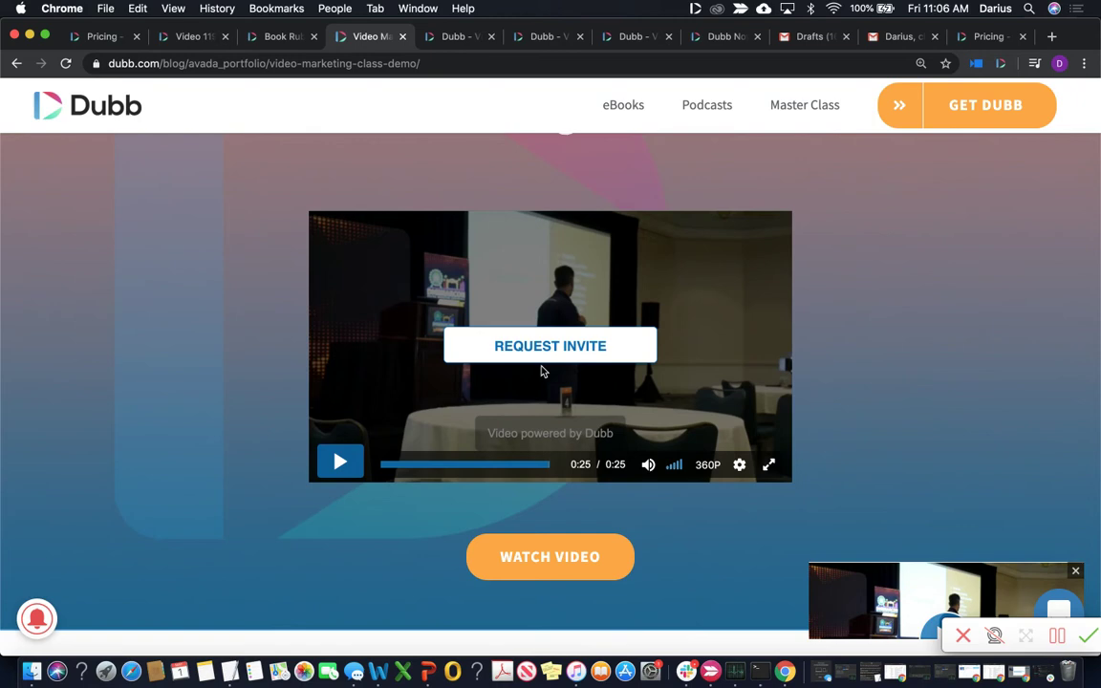
click(45, 35)
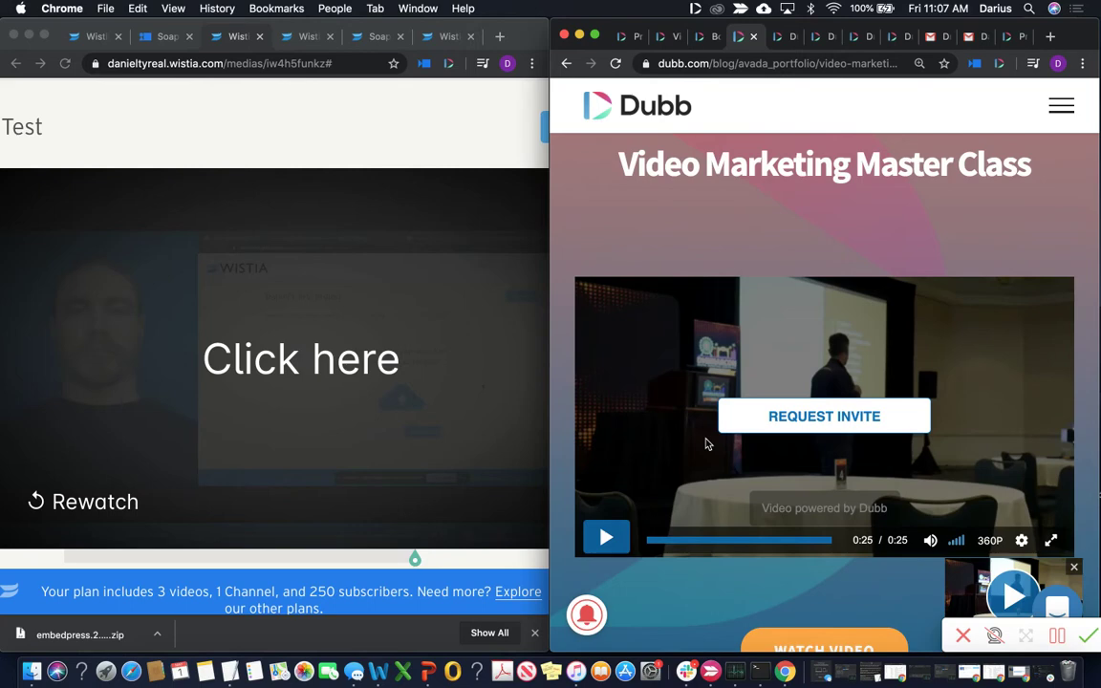
click(595, 36)
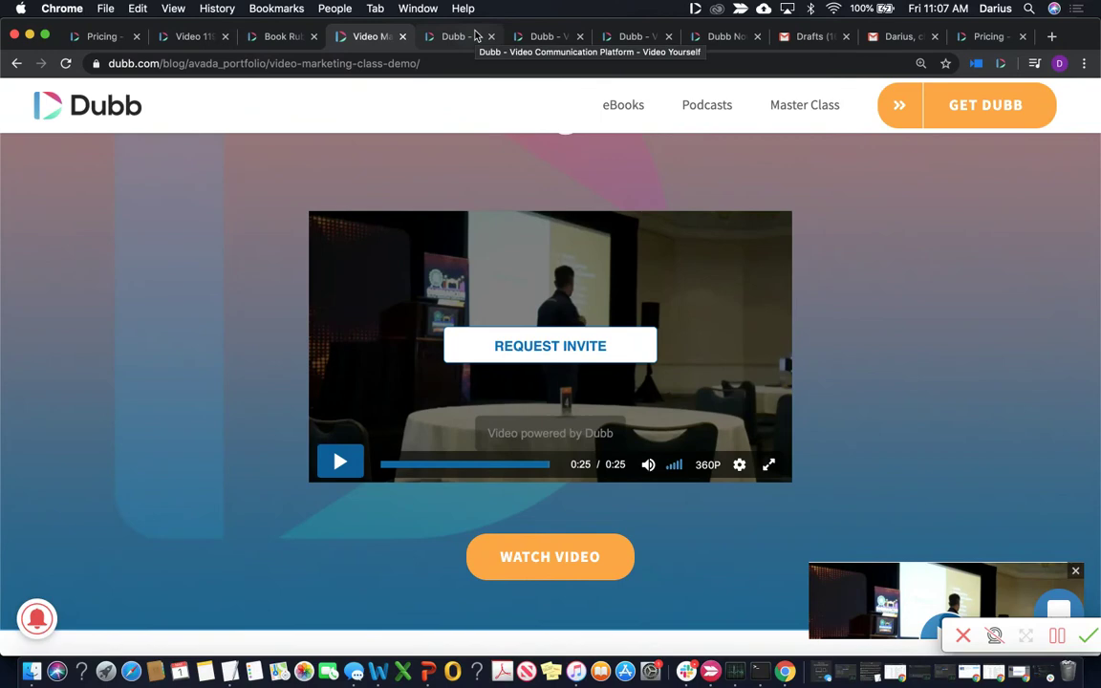
Step: Bring up Dubb's 'Here's the Big Idea!' email template with its video placeholder and WATCH VIDEO button
click(549, 36)
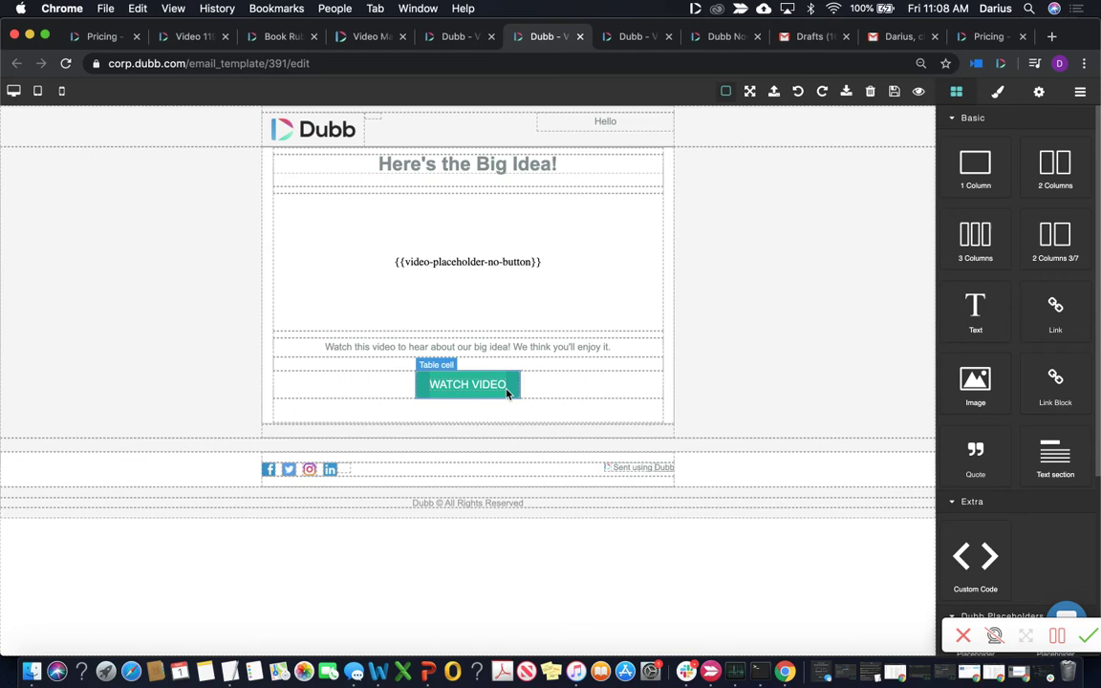
Step: Open the received Dubb newsletter email in Gmail and scroll through it
click(896, 37)
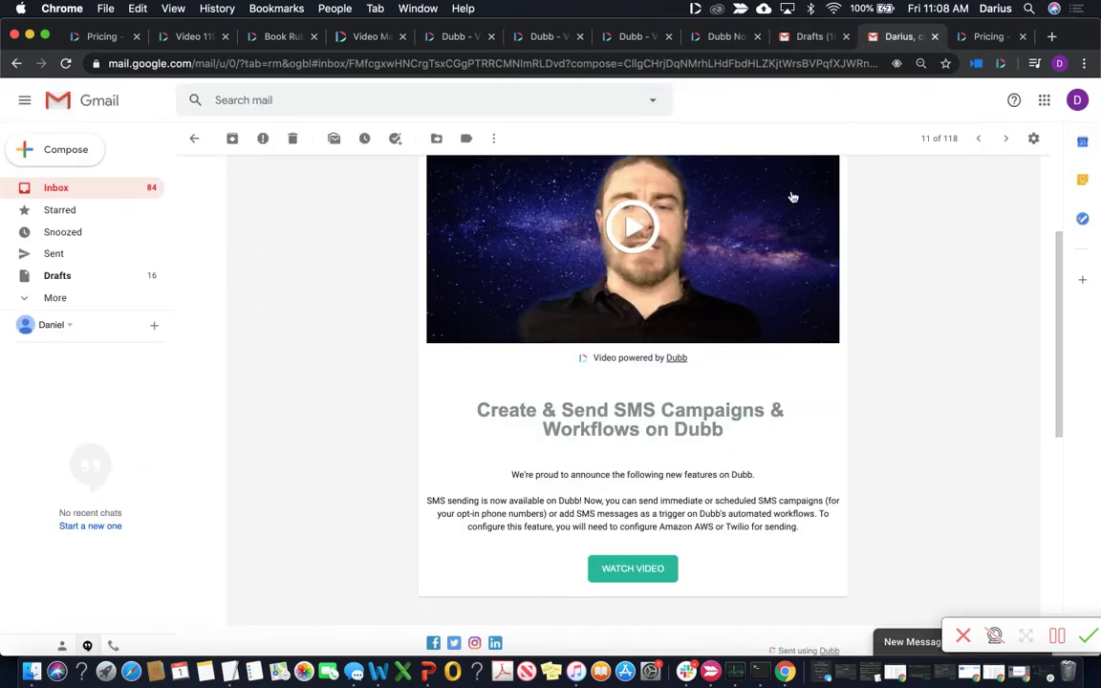
scroll(792, 197, up, 3)
scroll(775, 411, down, 5)
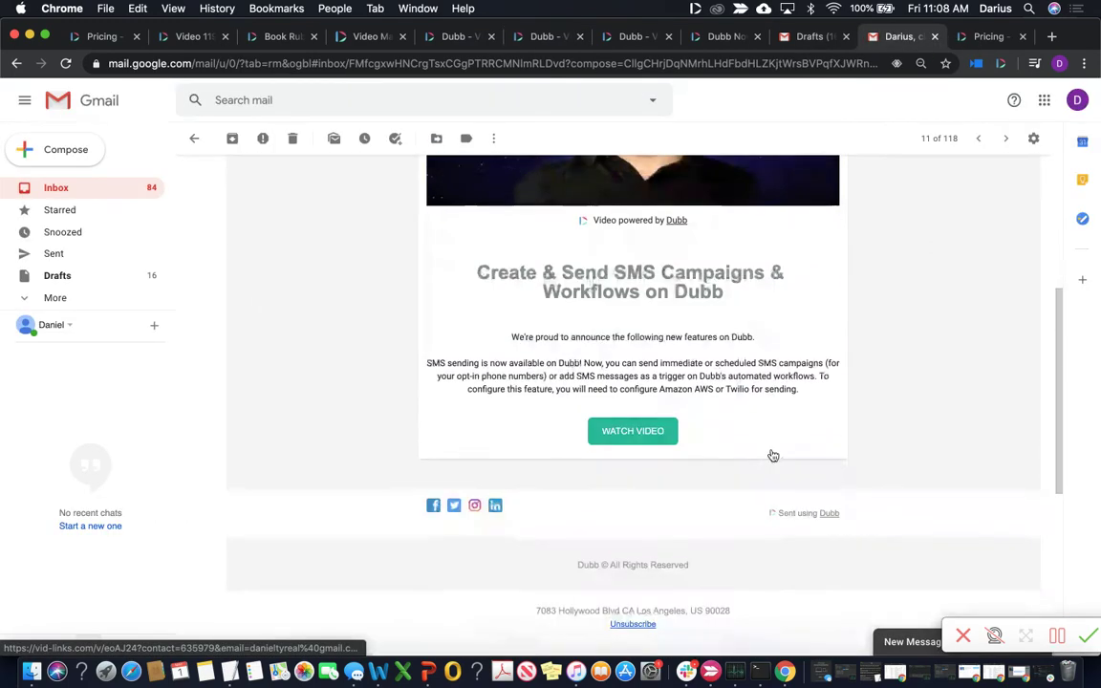
scroll(773, 449, up, 3)
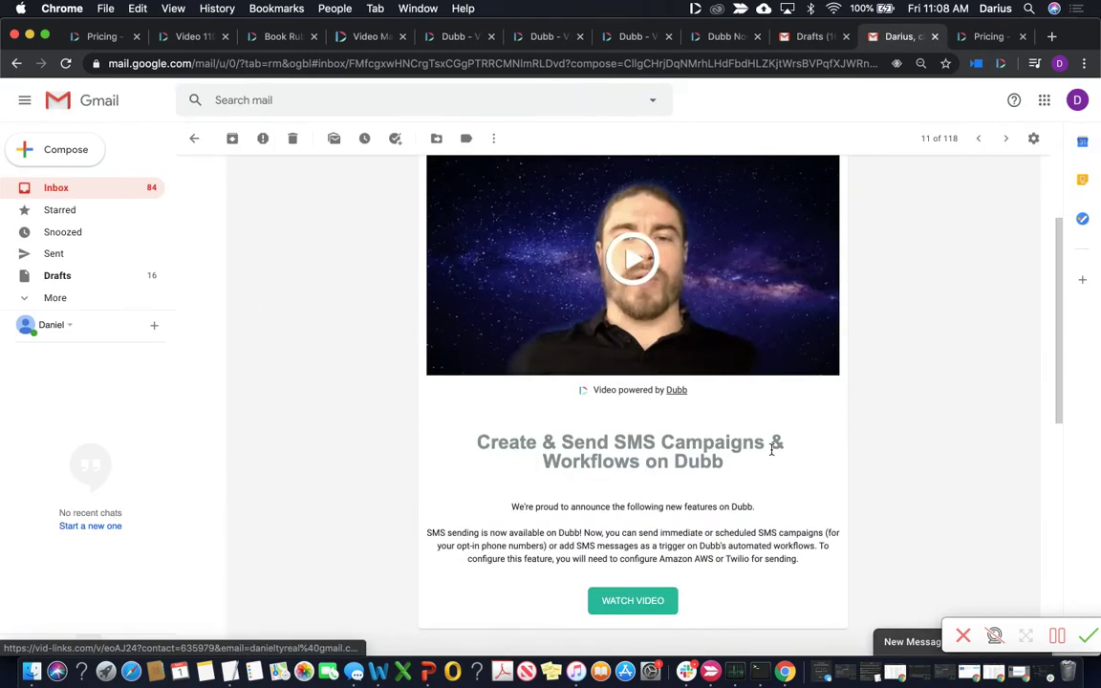
Step: Inspect the Gmail draft's embedded Dubb video thumbnail, then return to the Dubb email template
click(798, 40)
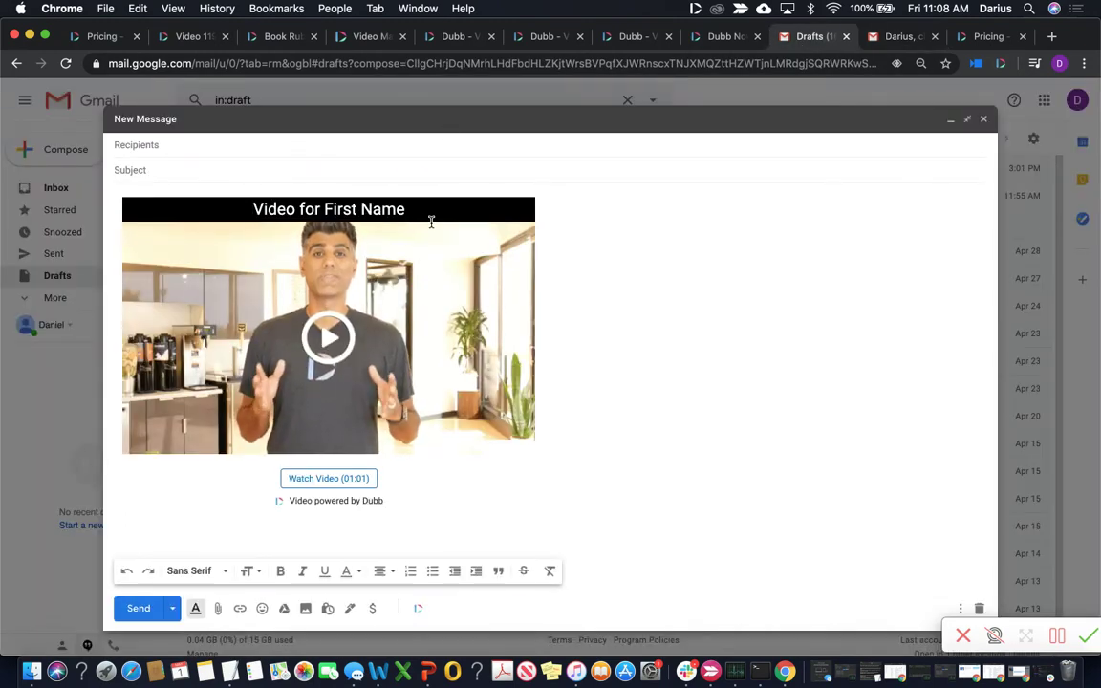
drag(431, 222, 773, 171)
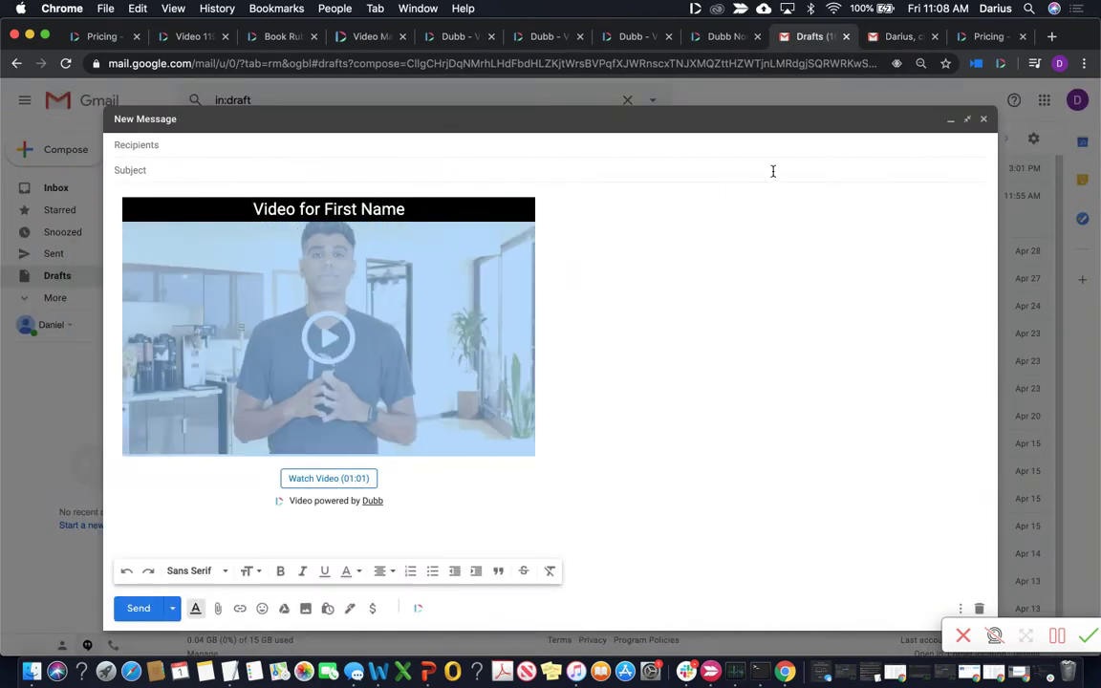
click(903, 38)
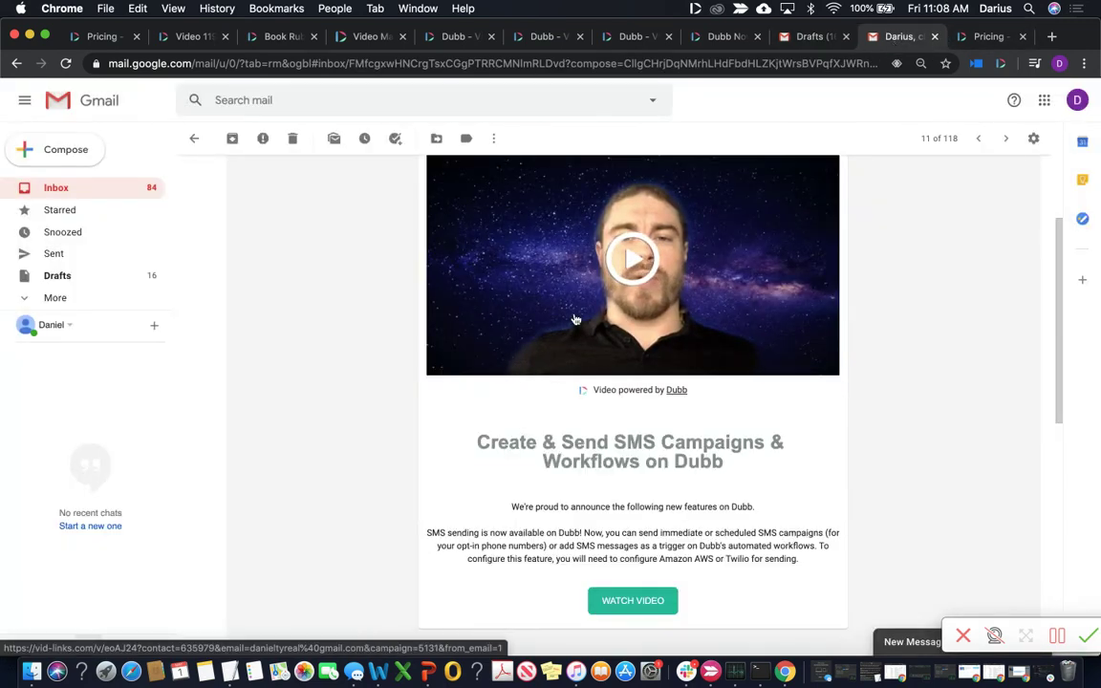
click(454, 37)
click(545, 39)
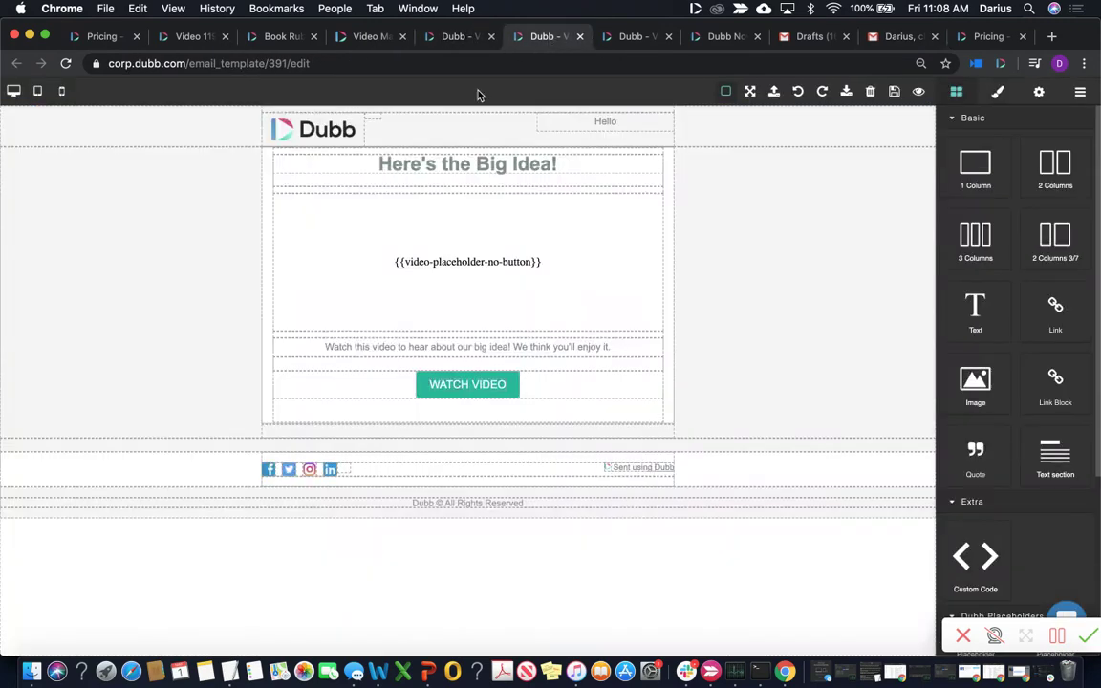
Step: Open the Dubb workflow editor and inspect the Send Campaign step's settings
click(626, 37)
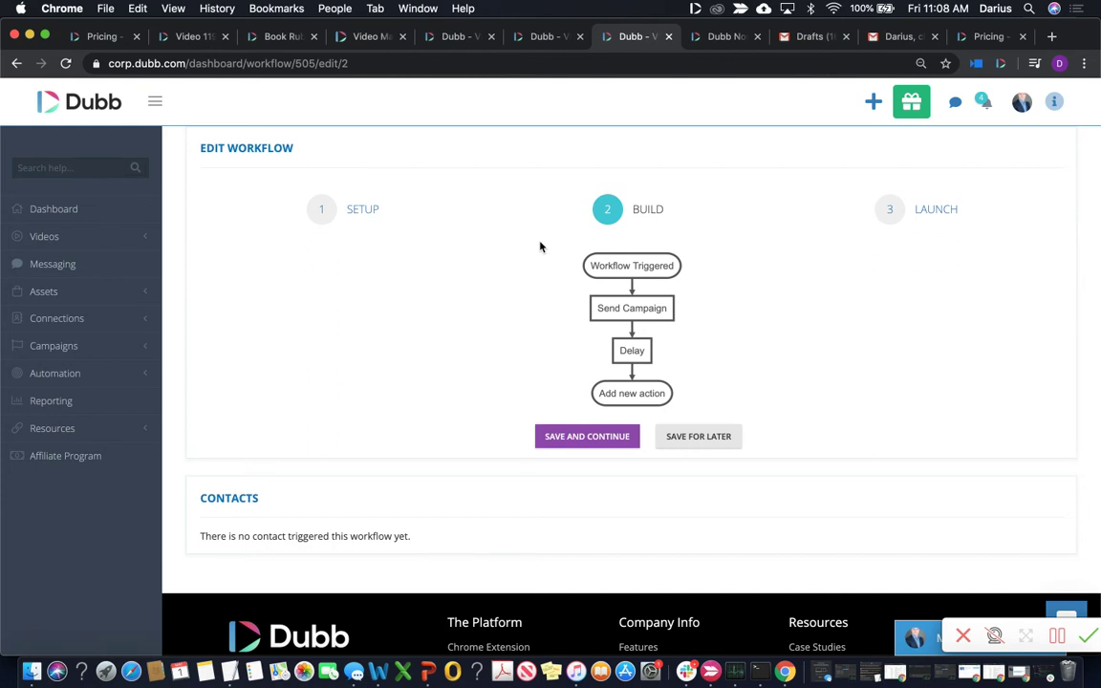
click(633, 309)
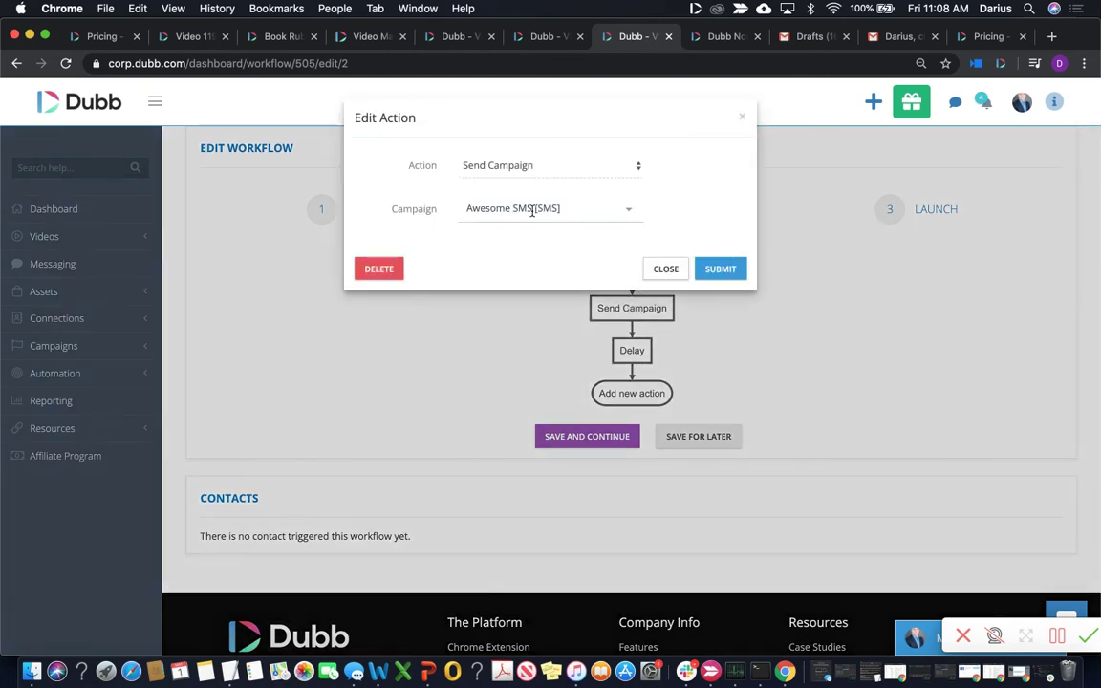
click(742, 119)
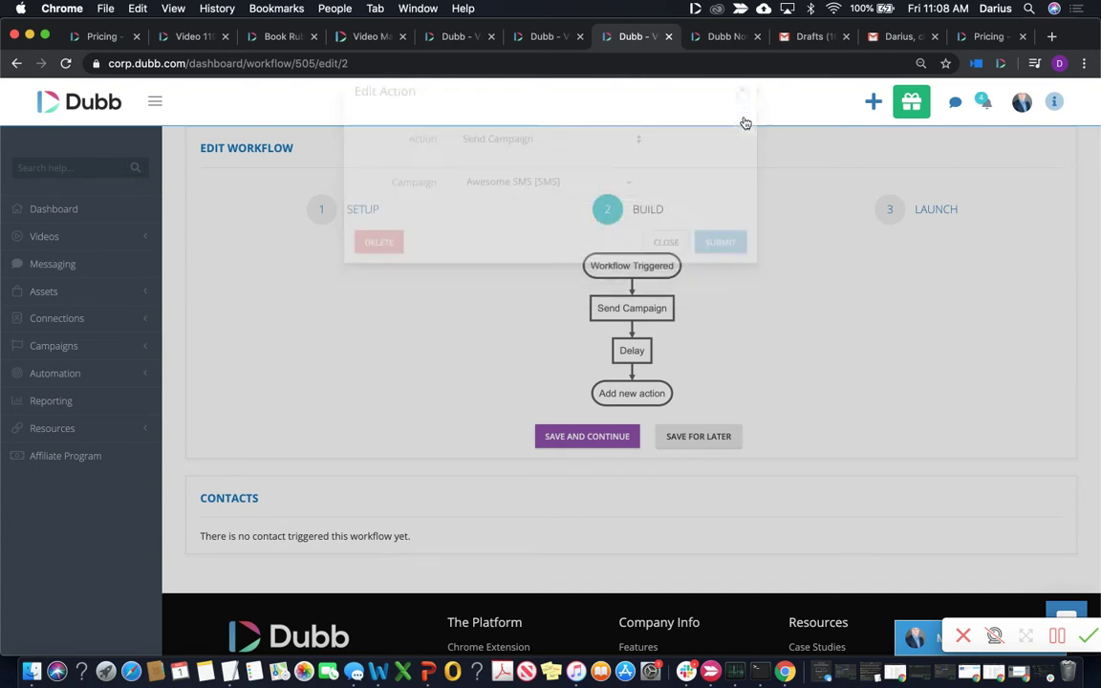
Step: Try adding an If/Then Branch action, review its conditions, then cancel it
click(631, 393)
click(541, 164)
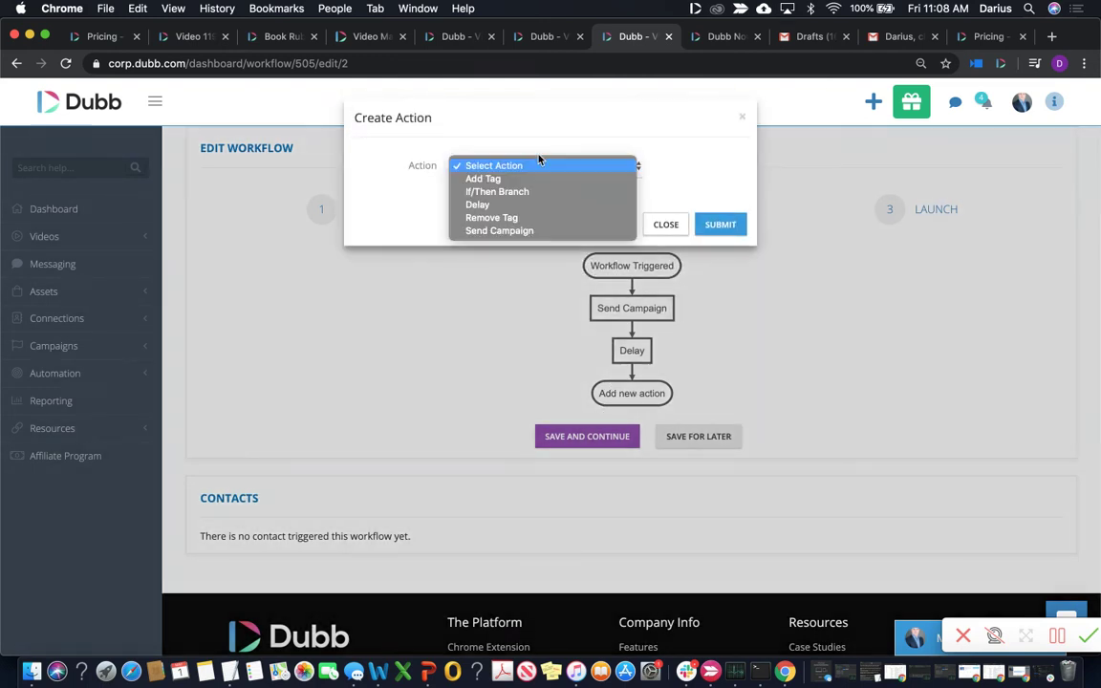
click(498, 191)
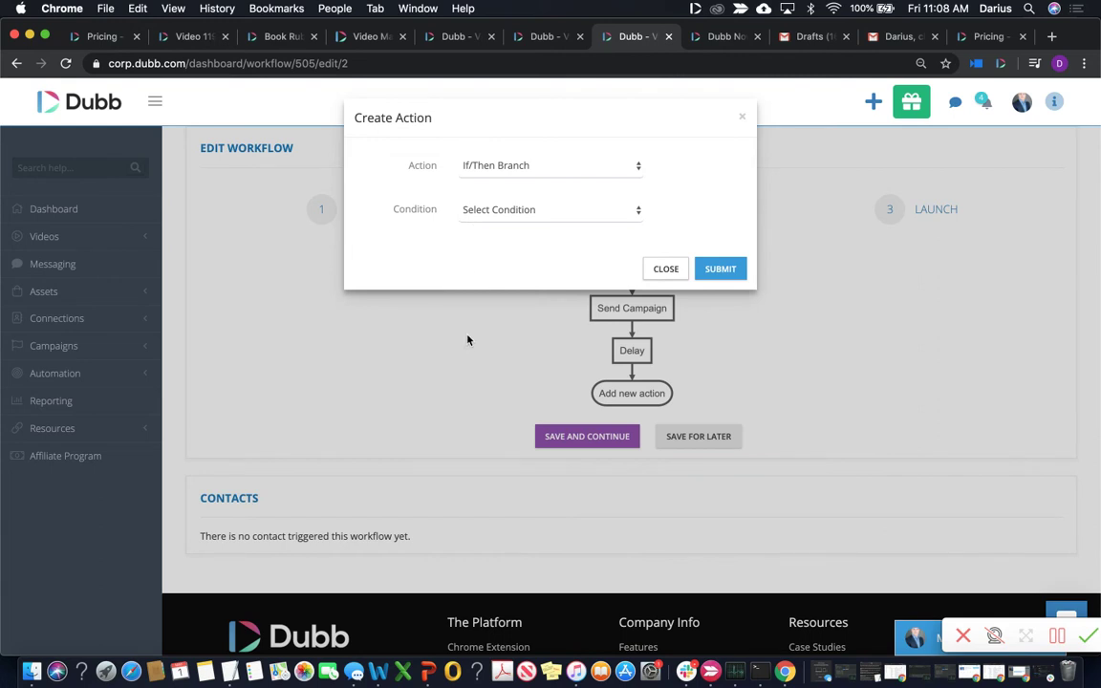
click(453, 206)
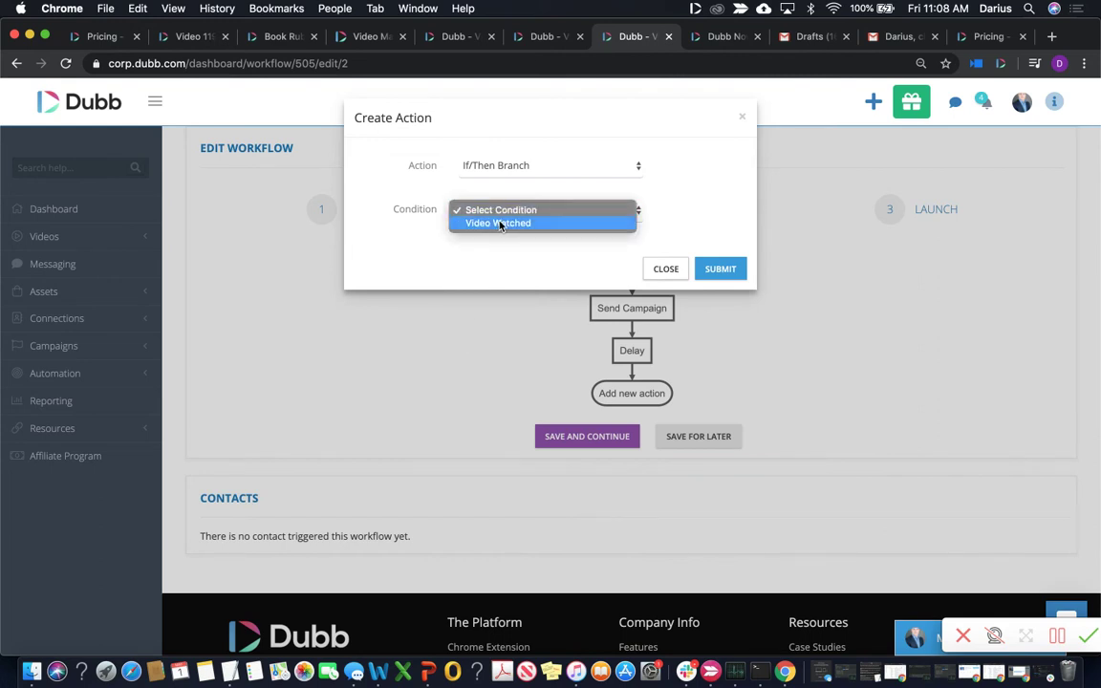
click(744, 124)
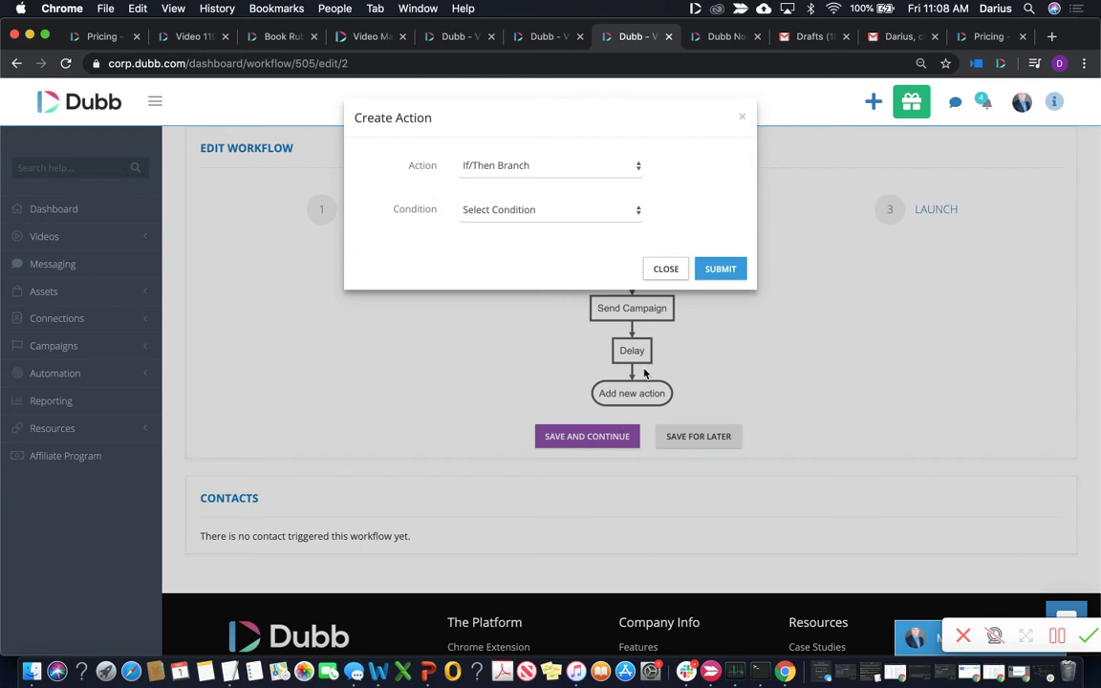
click(583, 336)
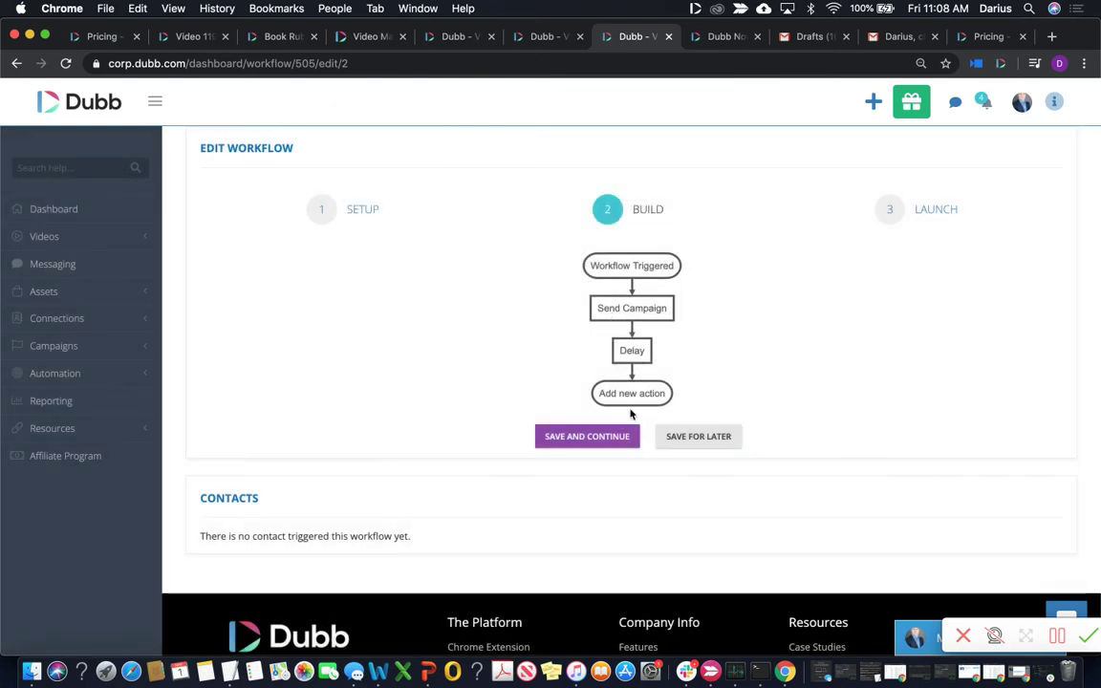
Step: Browse the new-action types again and cancel without adding an action
click(630, 394)
click(543, 165)
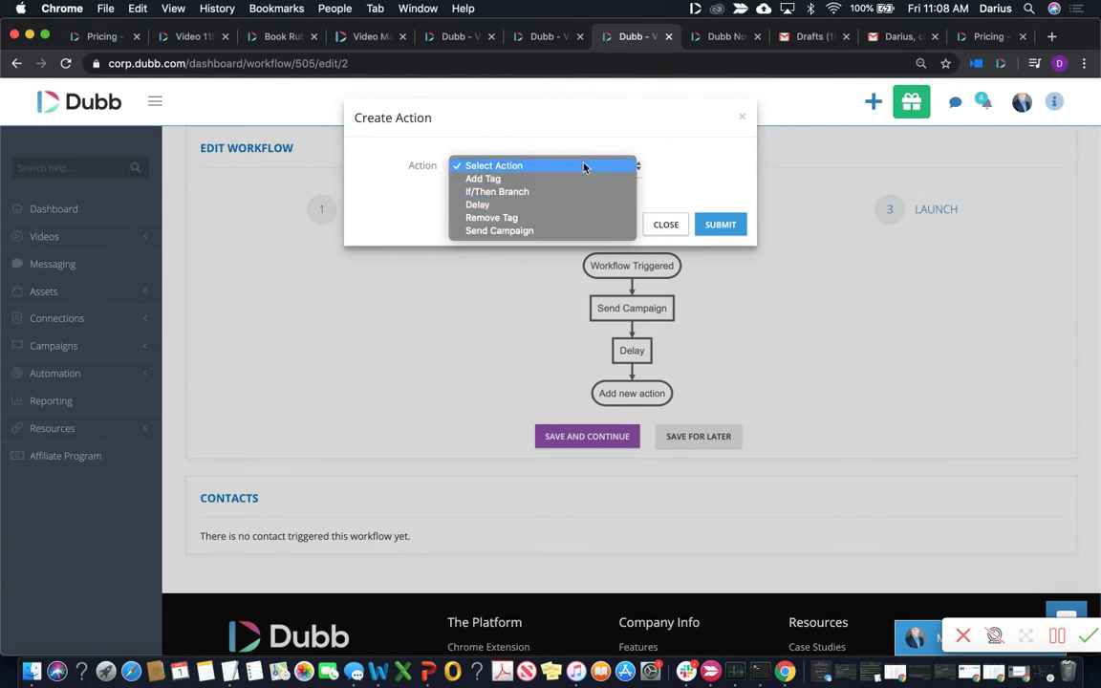
click(743, 118)
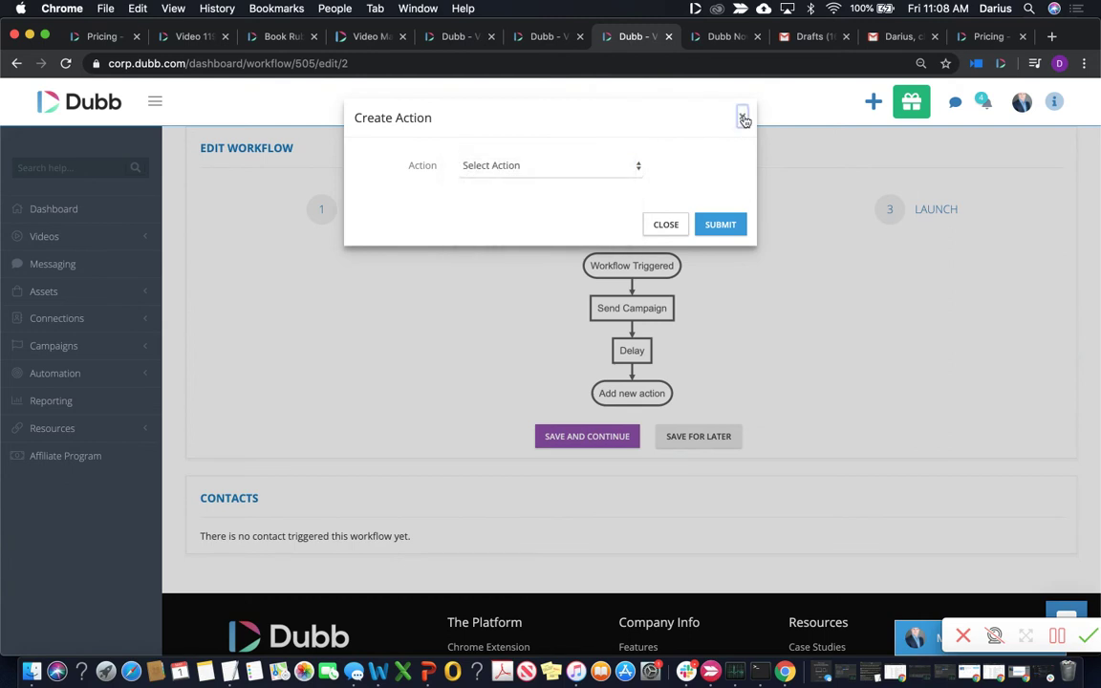
click(744, 118)
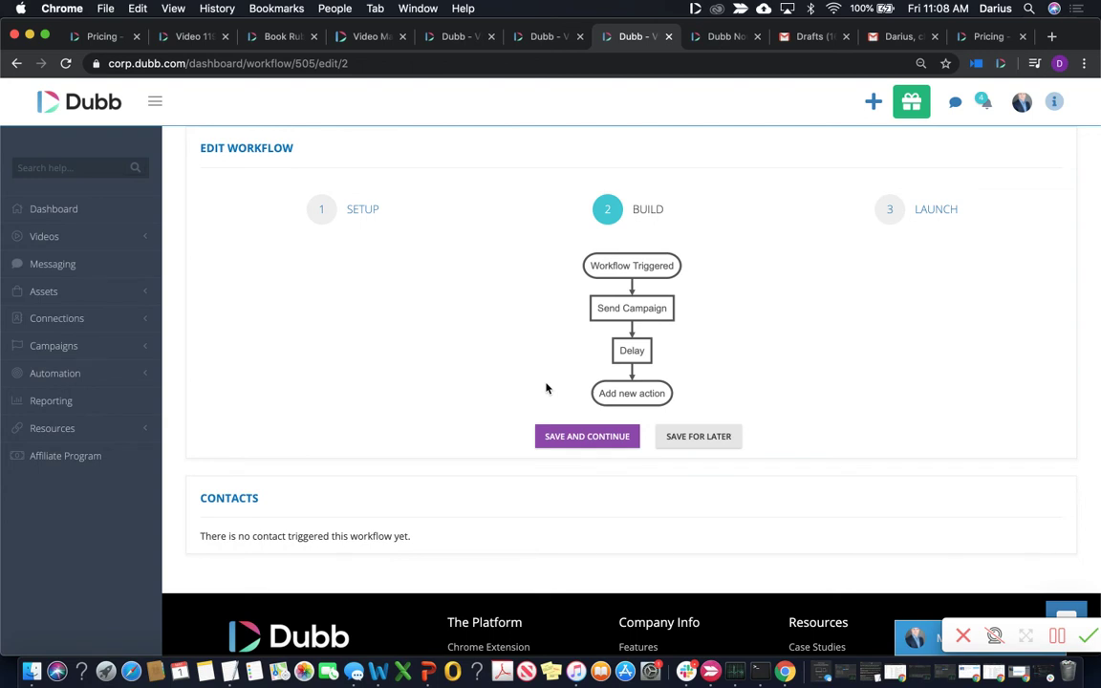
Step: View the Newsletter April 21 stats (17630 recipients, 66% watch rate) tiled beside Wistia
click(715, 37)
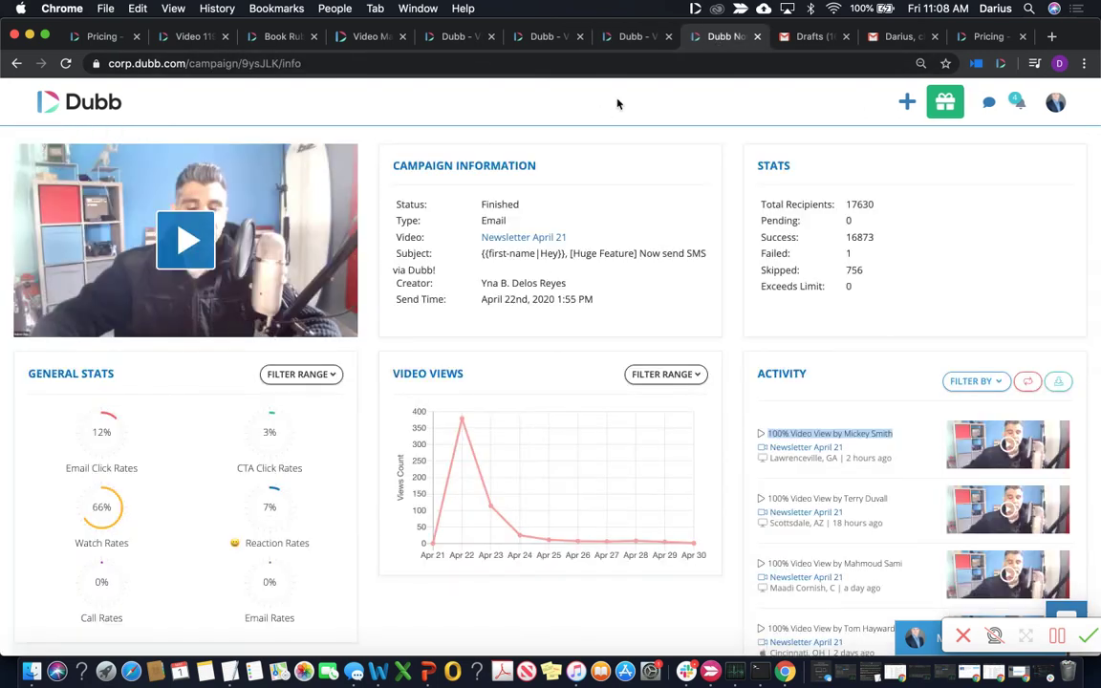
drag(896, 208, 763, 218)
scroll(817, 456, down, 2)
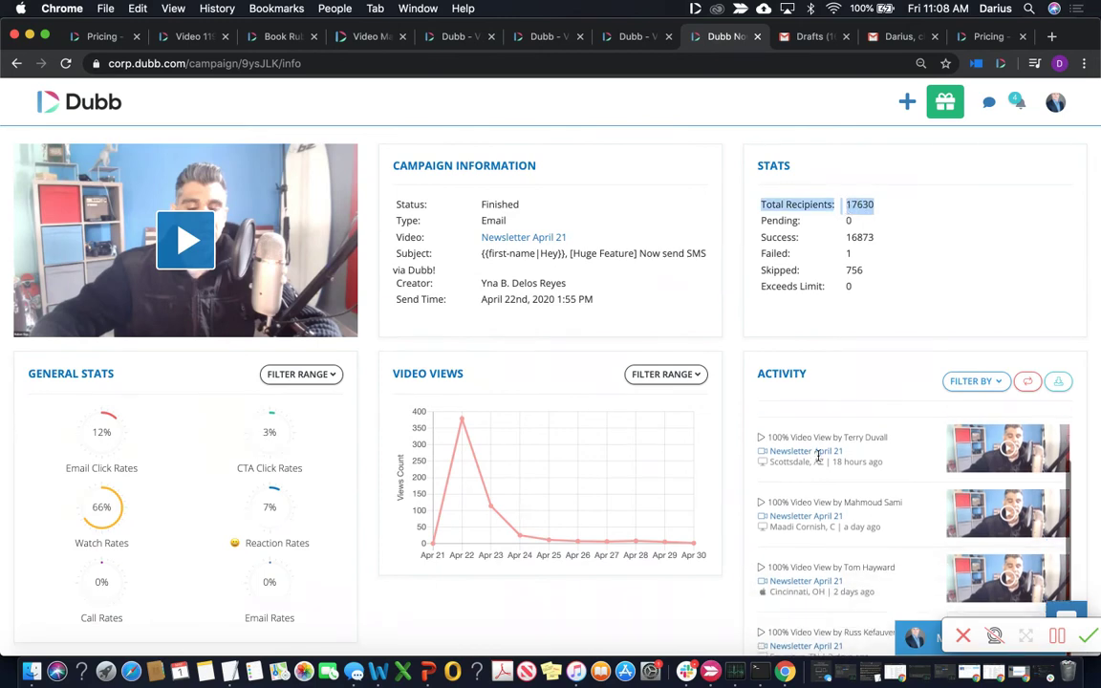
scroll(818, 456, up, 2)
drag(894, 433, 768, 439)
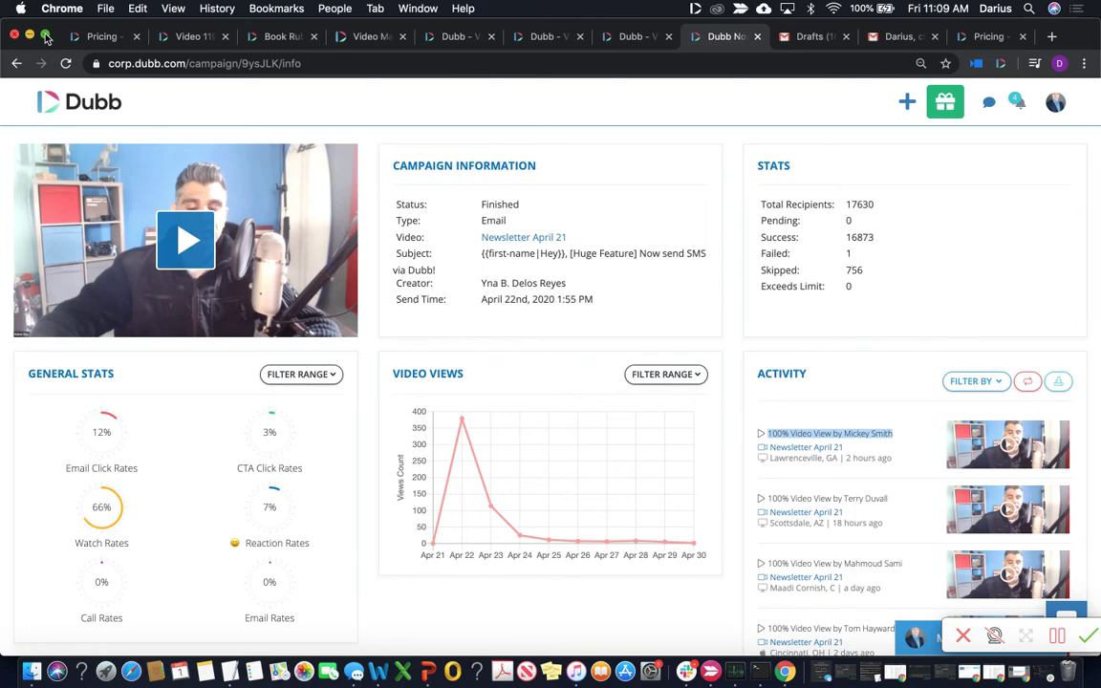
drag(45, 36, 822, 286)
click(522, 223)
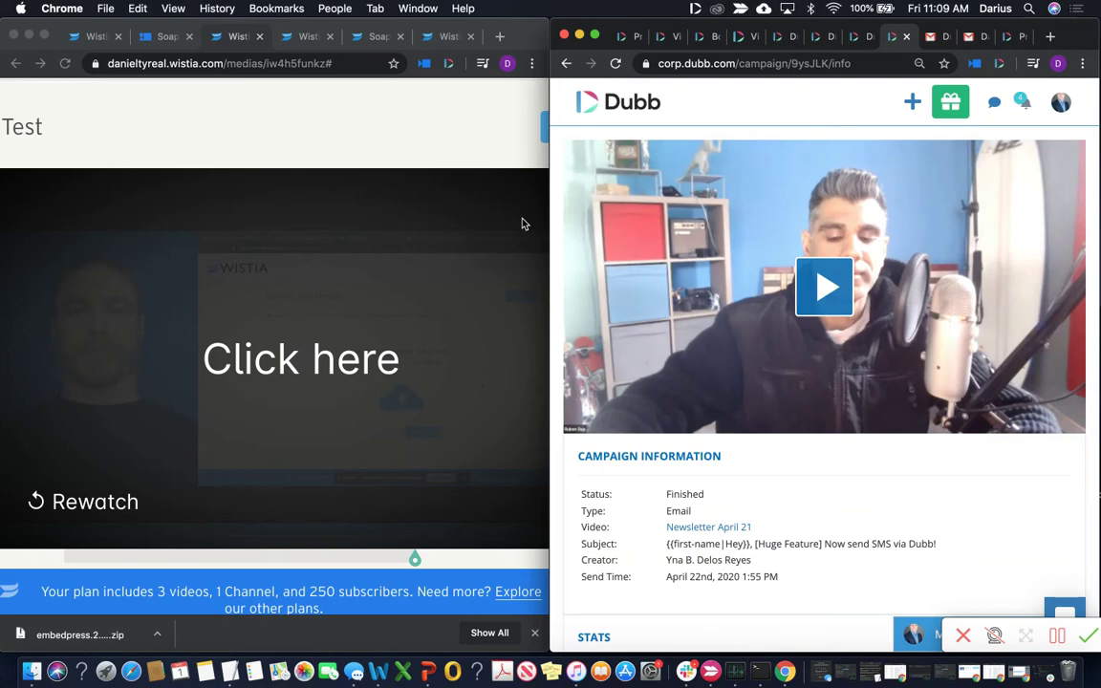
Step: Maximise the Chrome window holding Wistia's pricing pages
click(369, 38)
click(445, 36)
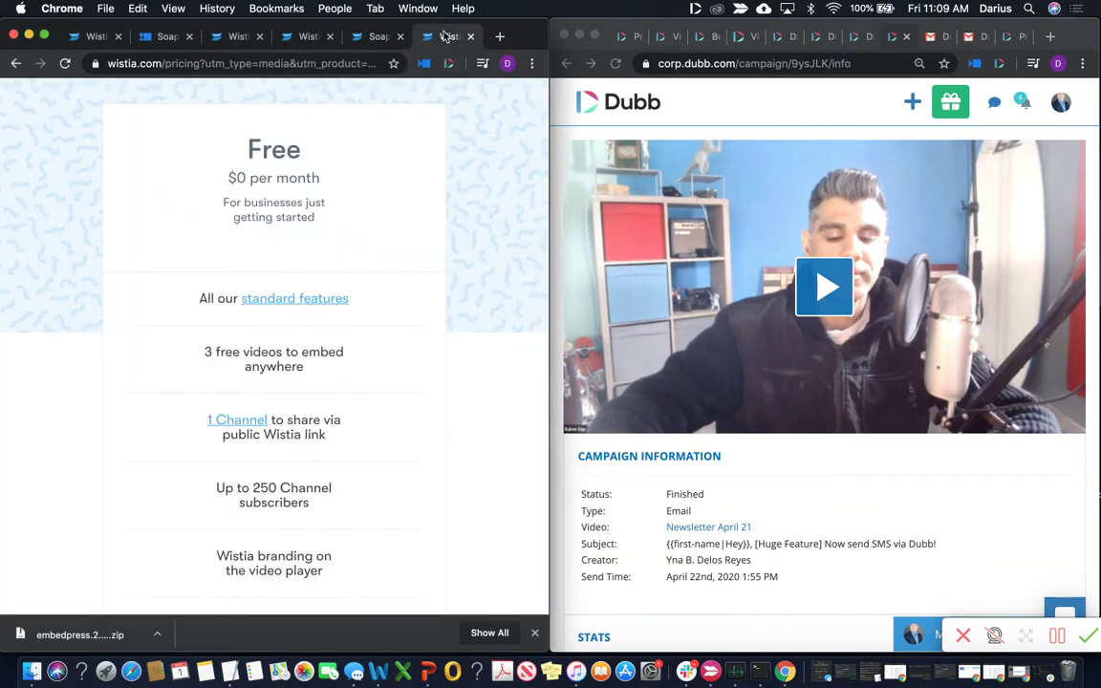
click(44, 35)
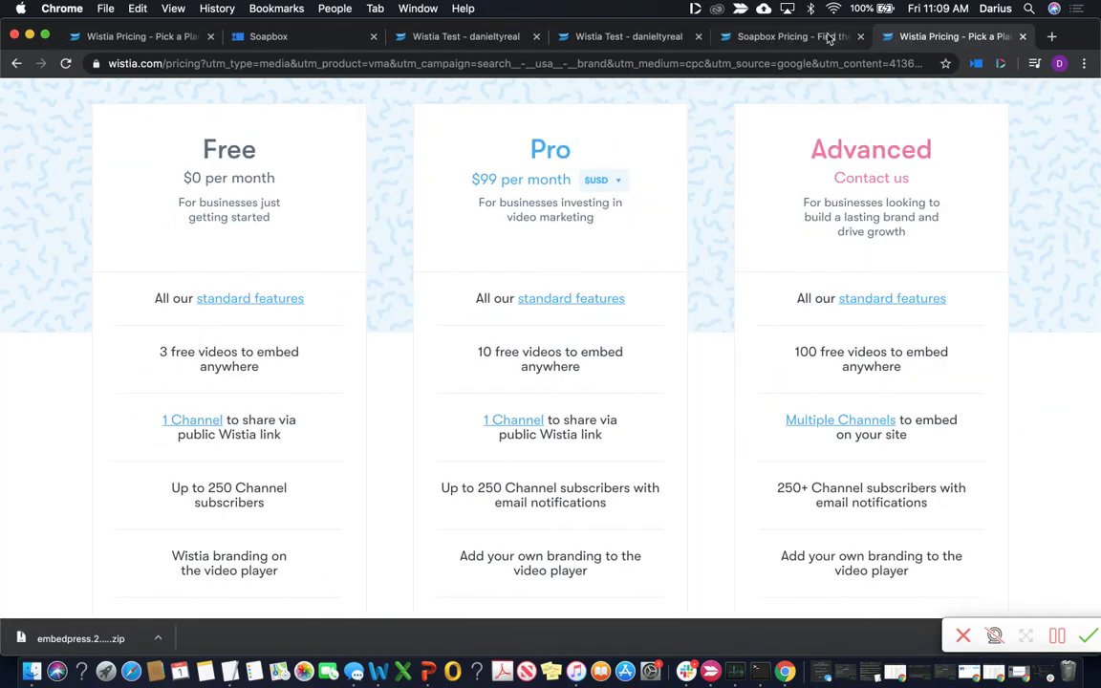
Step: Scroll Soapbox's pricing table: Free $0, Solo $300/year, Teams contact-for-price
click(786, 35)
scroll(635, 394, down, 2)
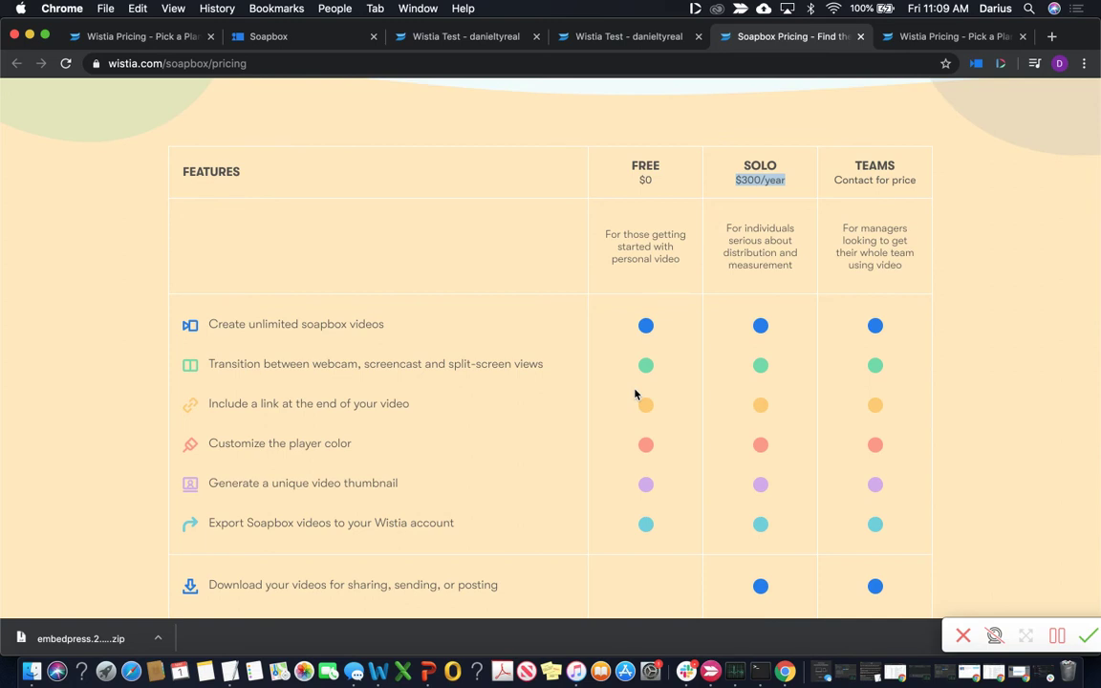
scroll(635, 393, down, 3)
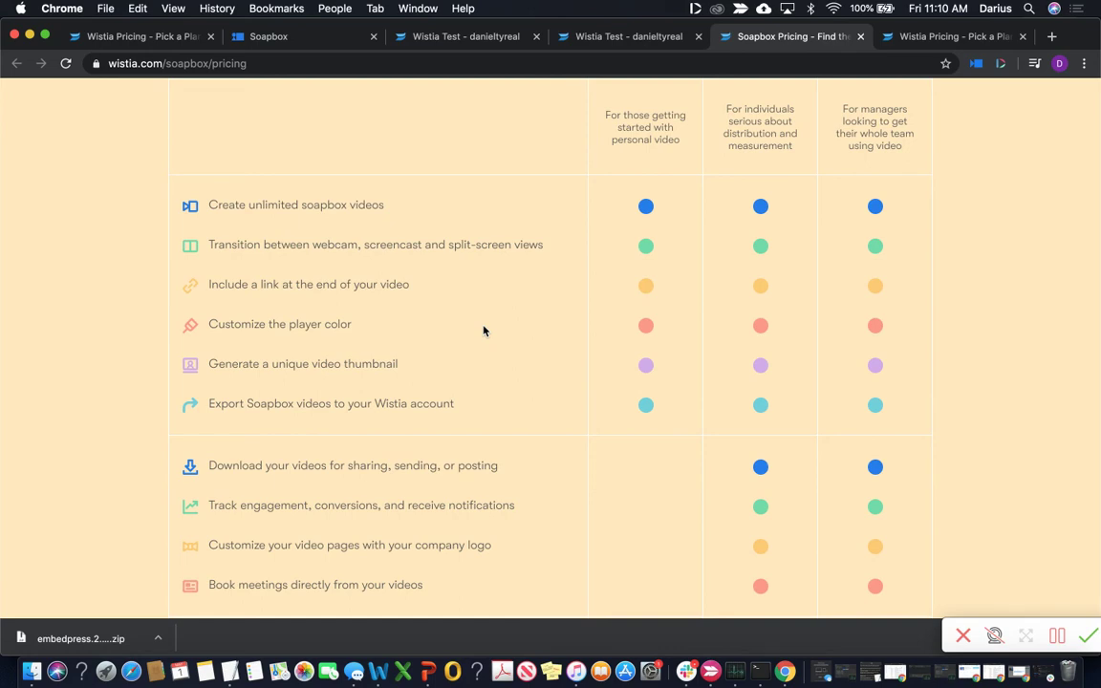
scroll(770, 288, up, 3)
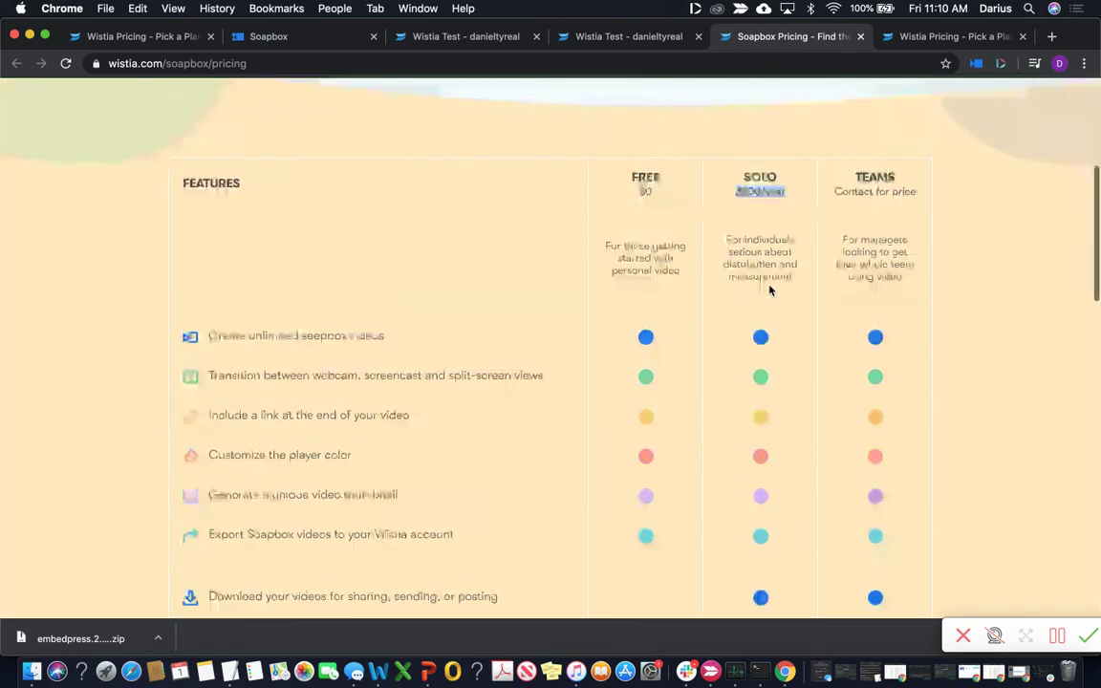
scroll(766, 346, down, 4)
scroll(760, 482, down, 2)
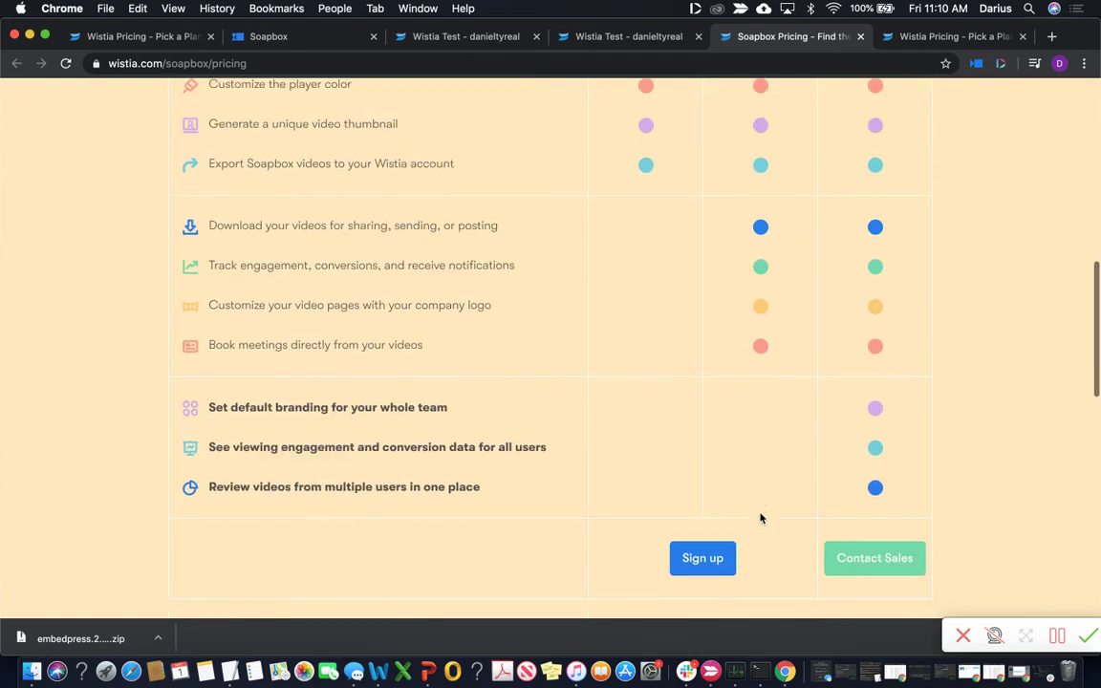
scroll(760, 516, up, 6)
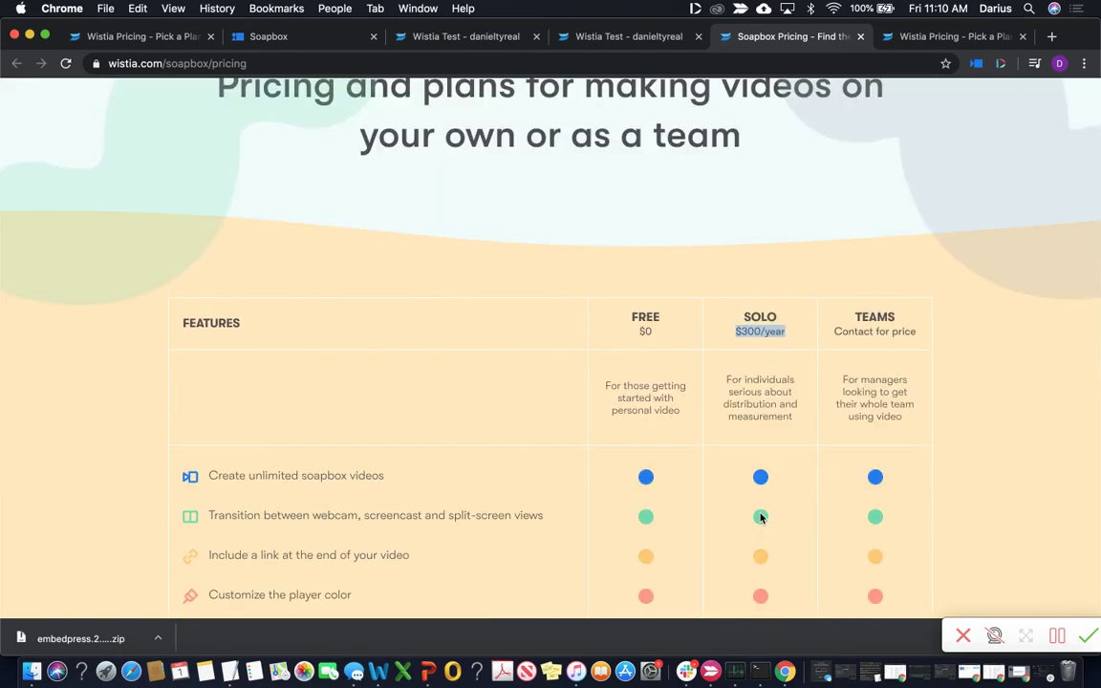
scroll(761, 517, down, 2)
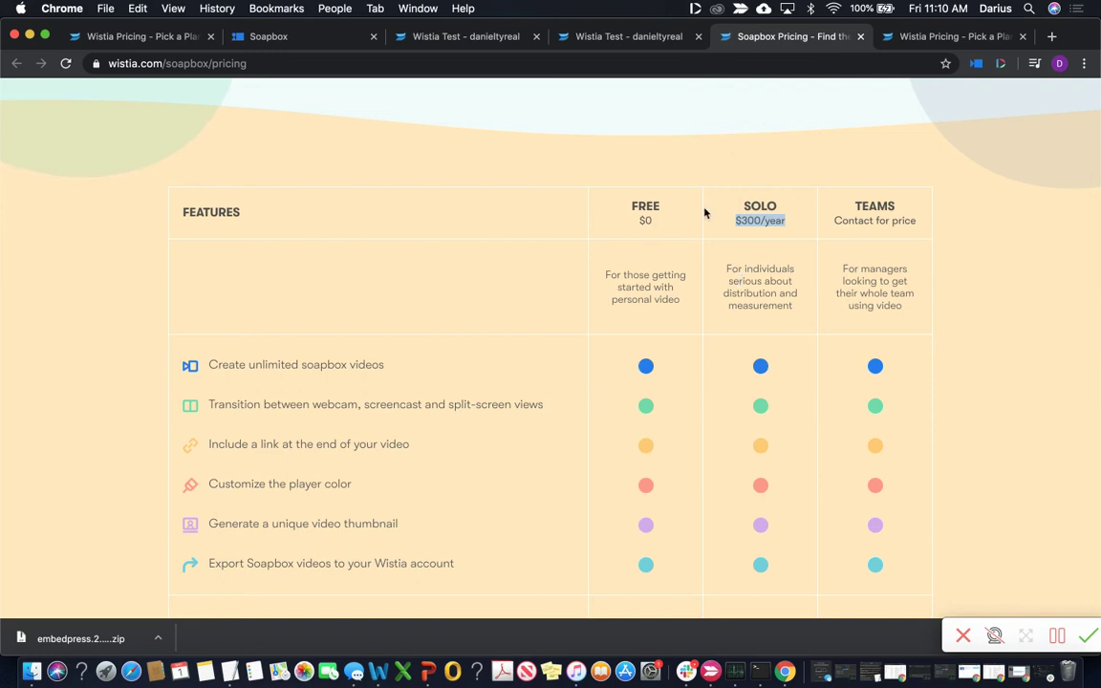
Step: Review Wistia's Free $0, Pro $99/month and Advanced plans, highlighting the Free plan's branding line
click(941, 37)
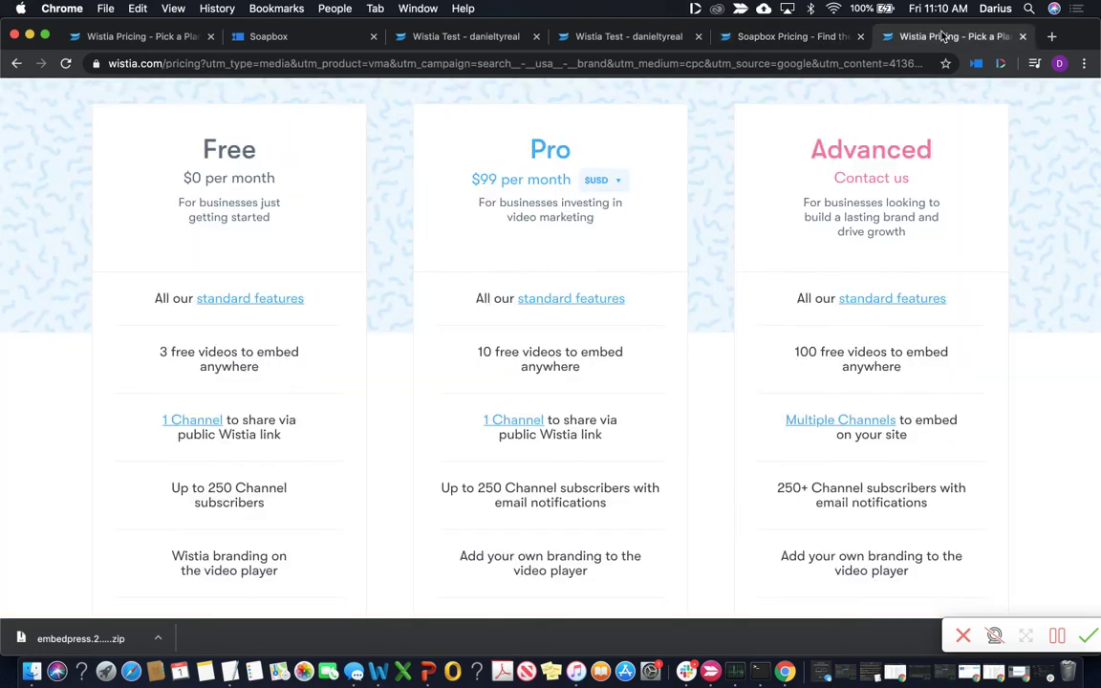
scroll(576, 196, up, 3)
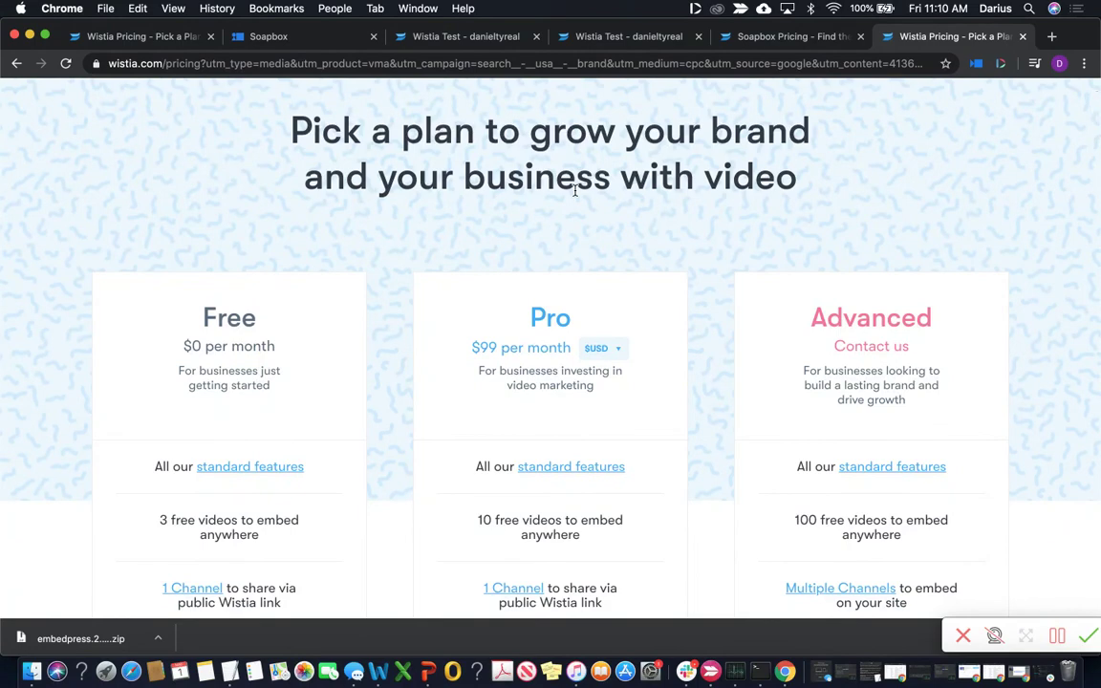
scroll(551, 452, down, 2)
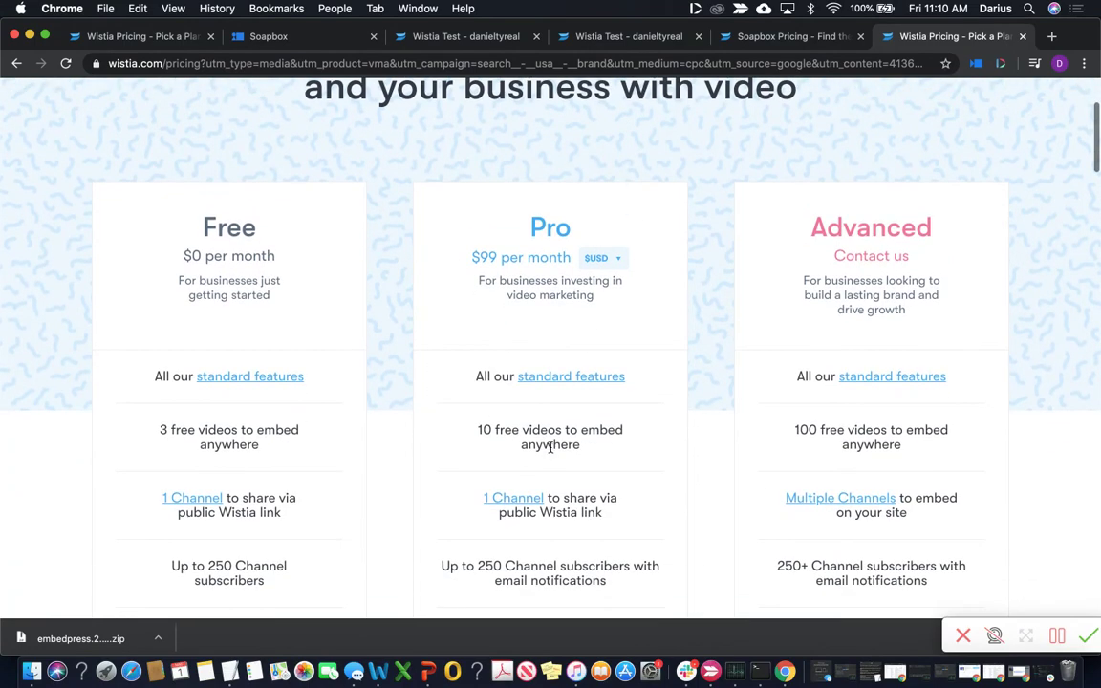
scroll(477, 521, down, 2)
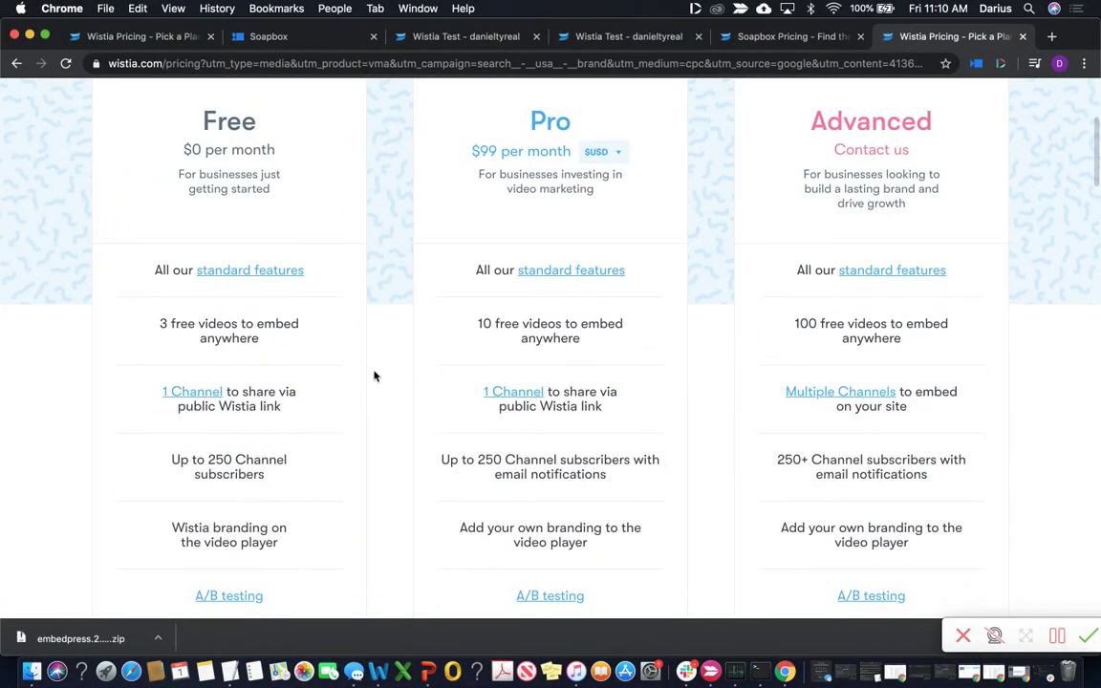
scroll(209, 306, down, 3)
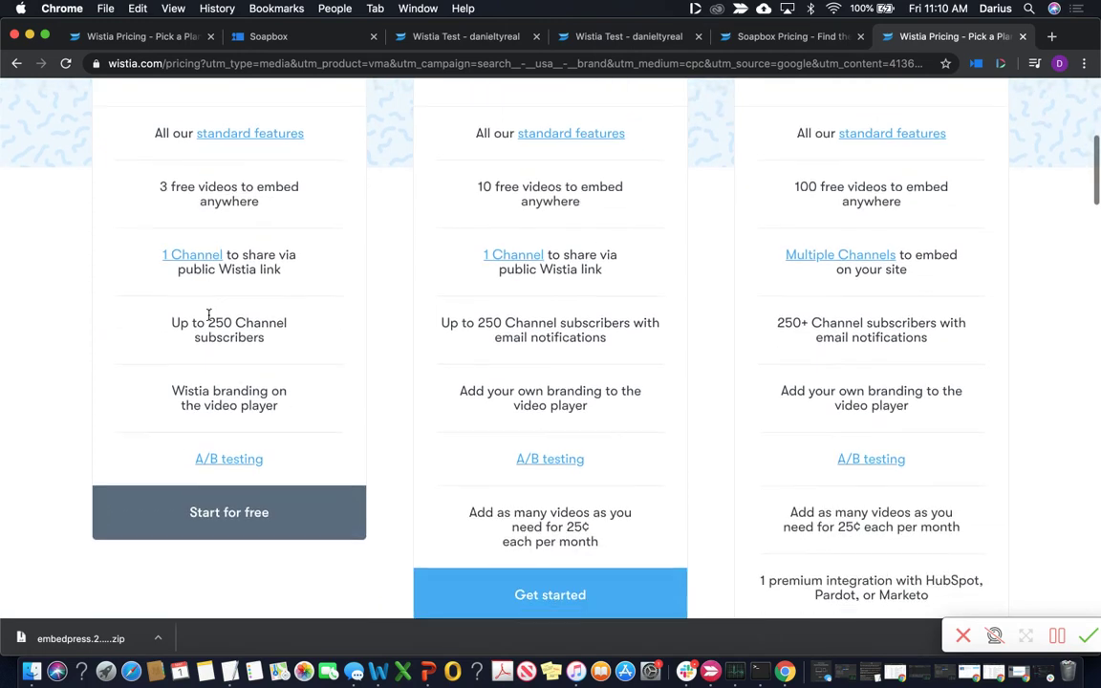
scroll(208, 316, up, 2)
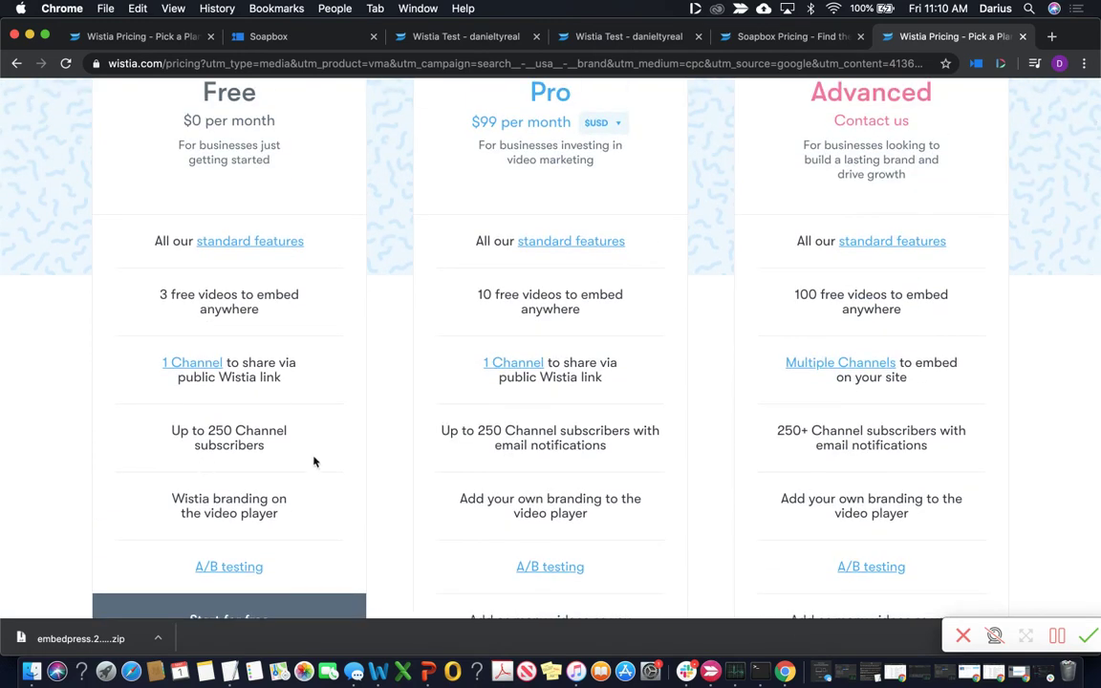
triple_click(268, 498)
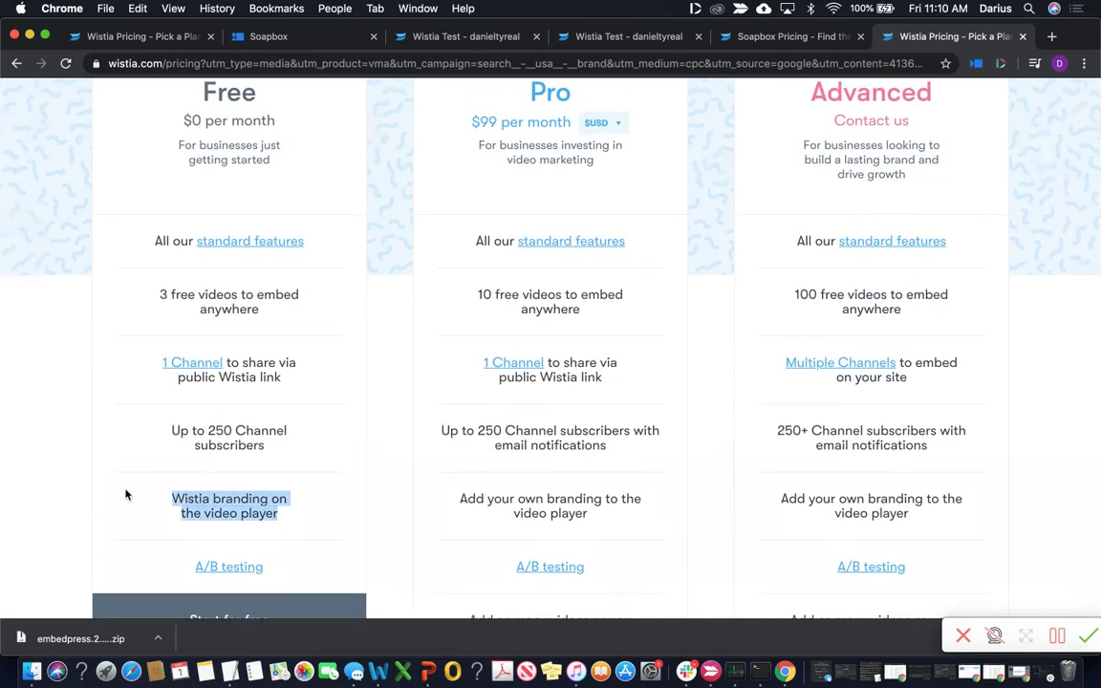
scroll(619, 550, down, 4)
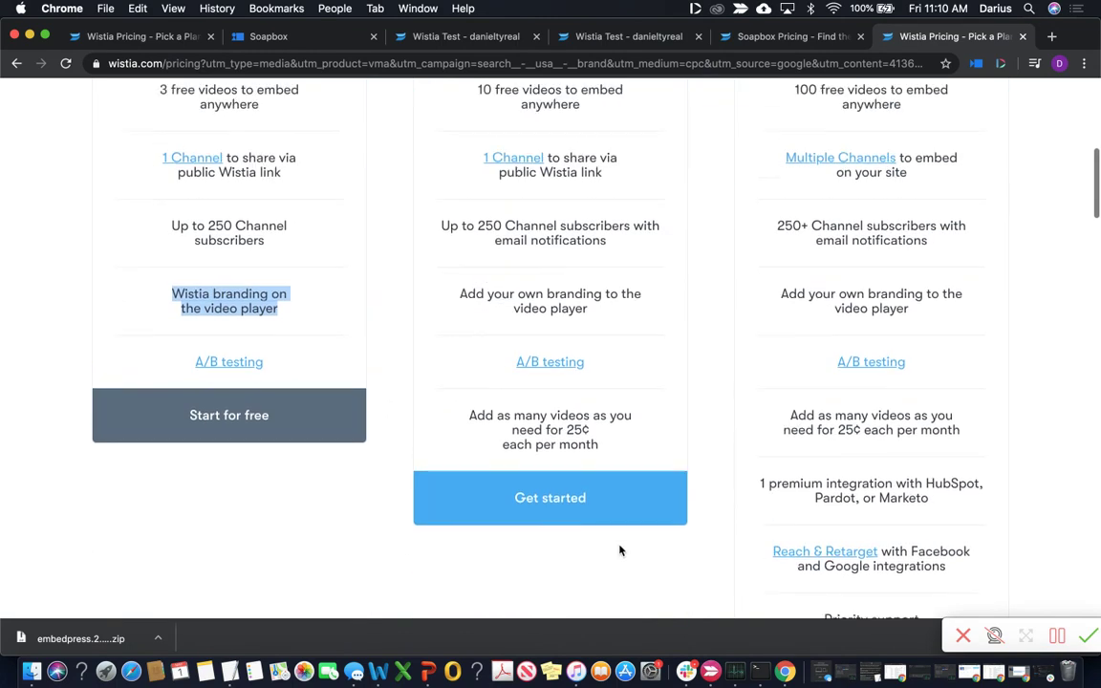
scroll(619, 551, up, 2)
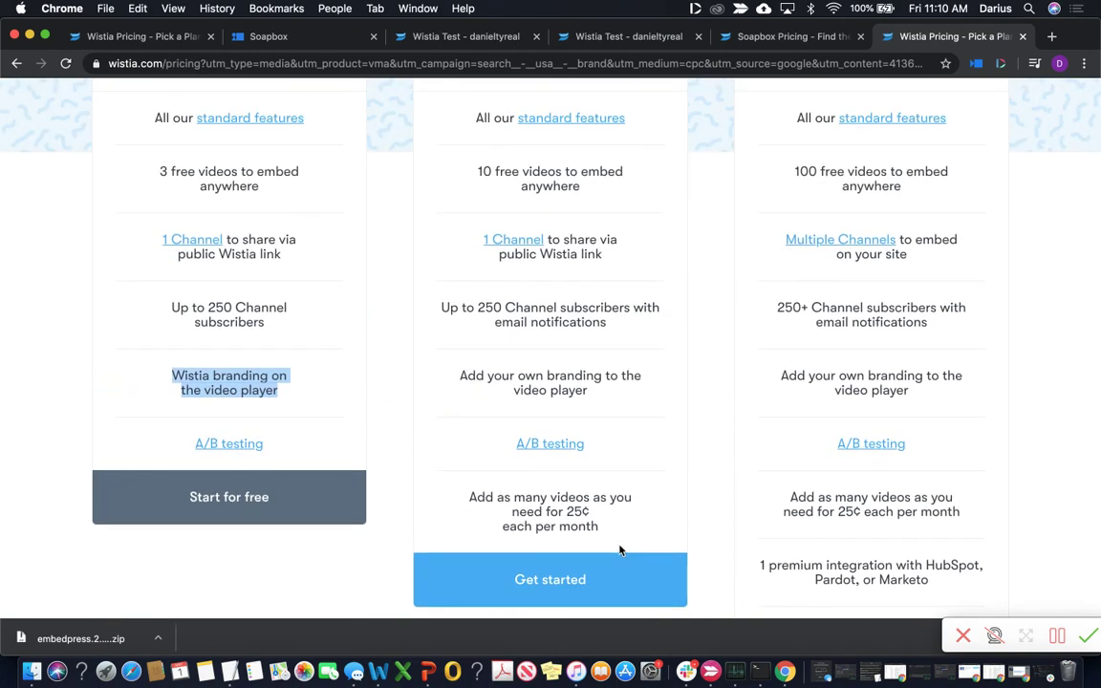
scroll(619, 550, up, 3)
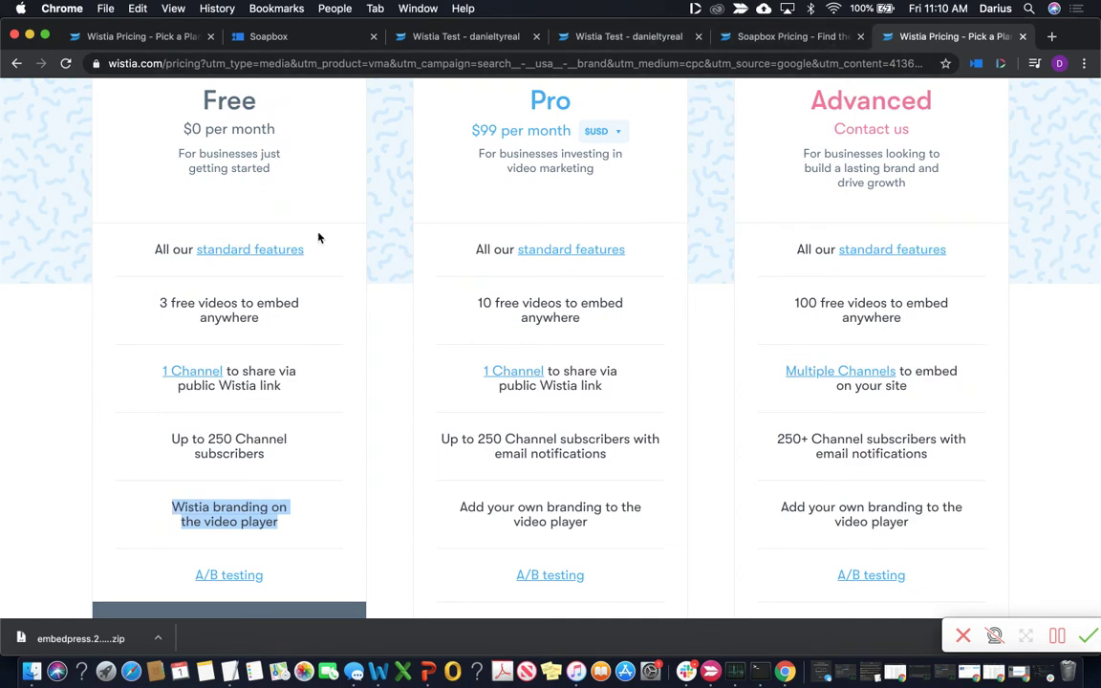
Step: Show Dubb's pricing beside Wistia on annual billing: Starter $0, Pro $32, Pro Plus $80
click(45, 35)
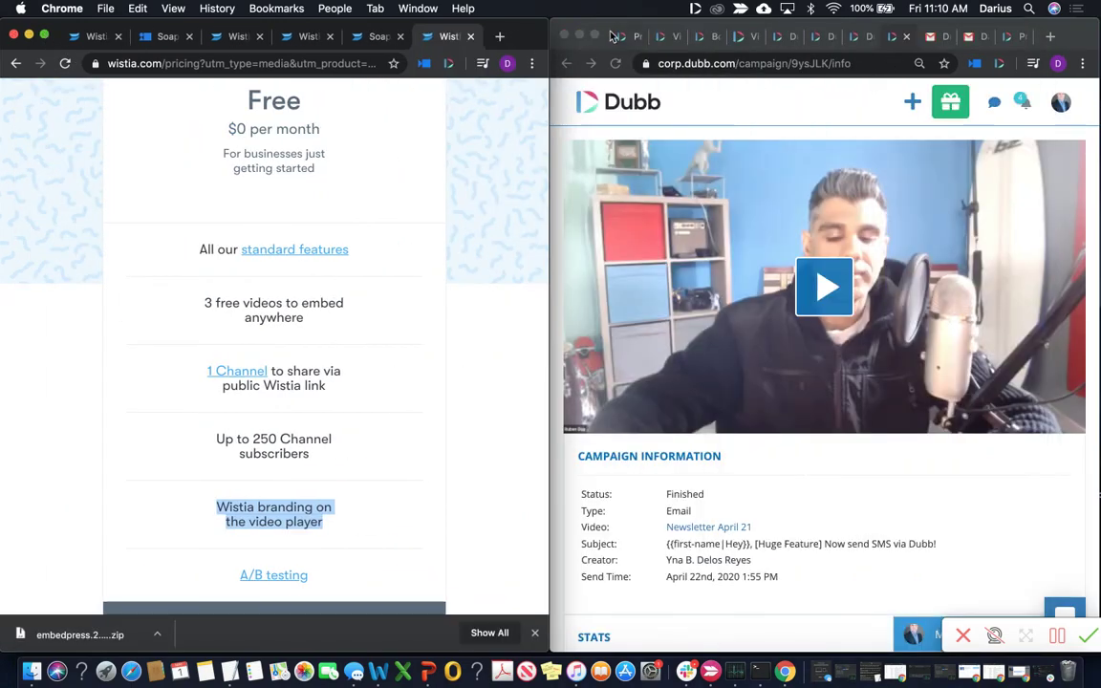
drag(612, 36, 953, 7)
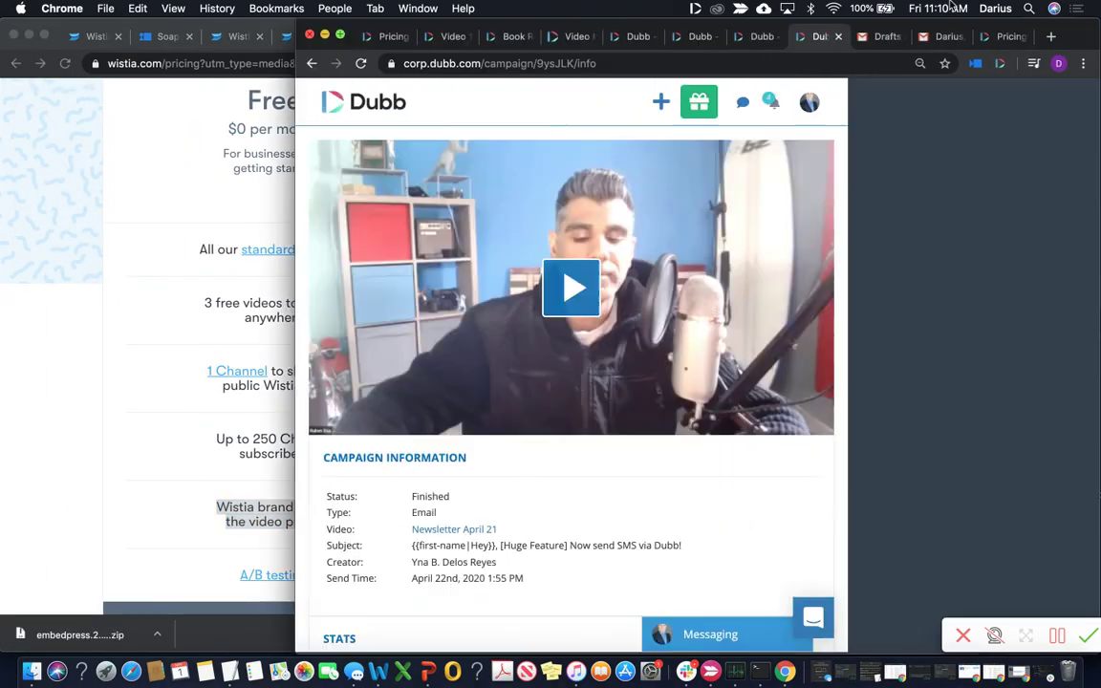
click(989, 37)
scroll(656, 366, down, 2)
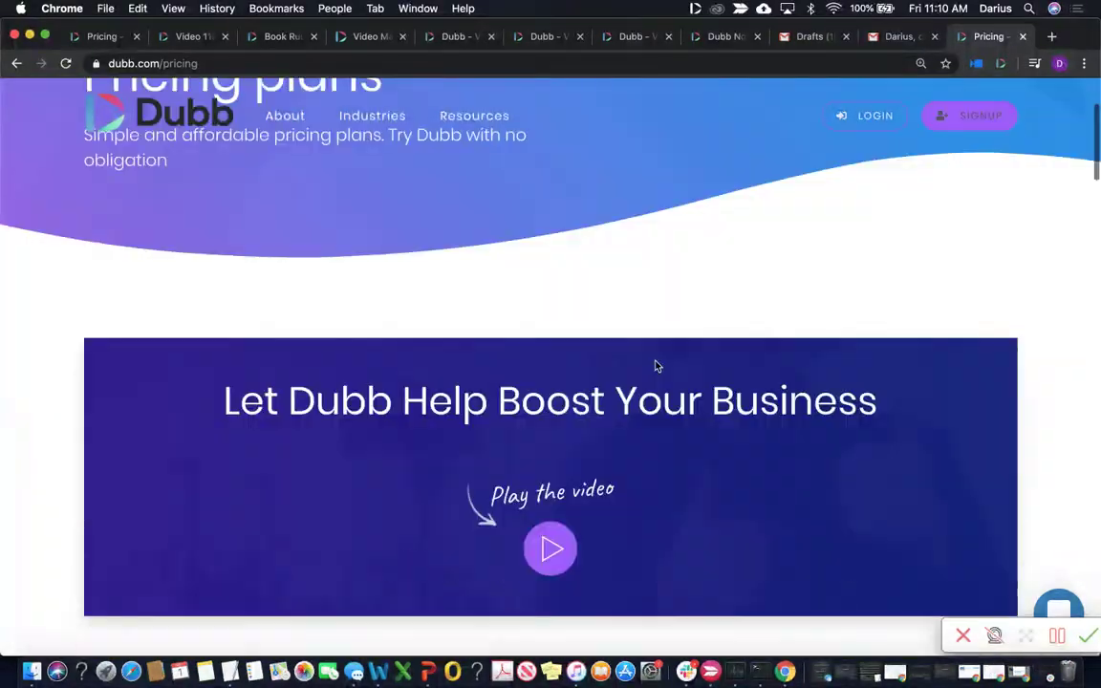
scroll(653, 363, down, 2)
scroll(653, 363, up, 4)
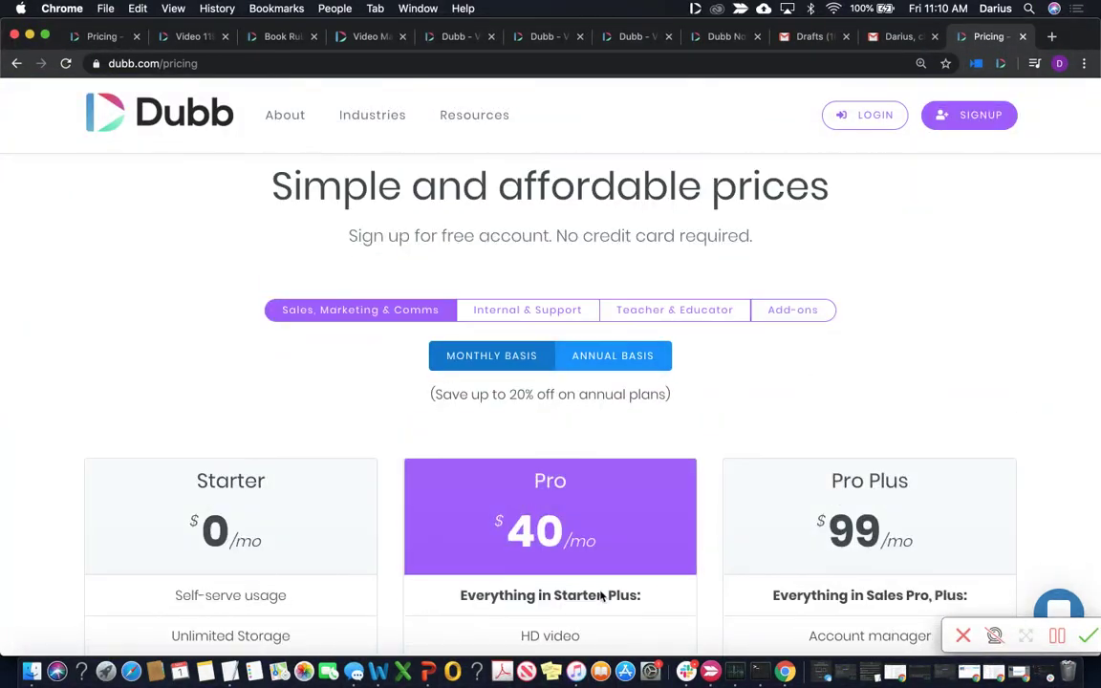
scroll(607, 555, down, 4)
scroll(606, 558, up, 2)
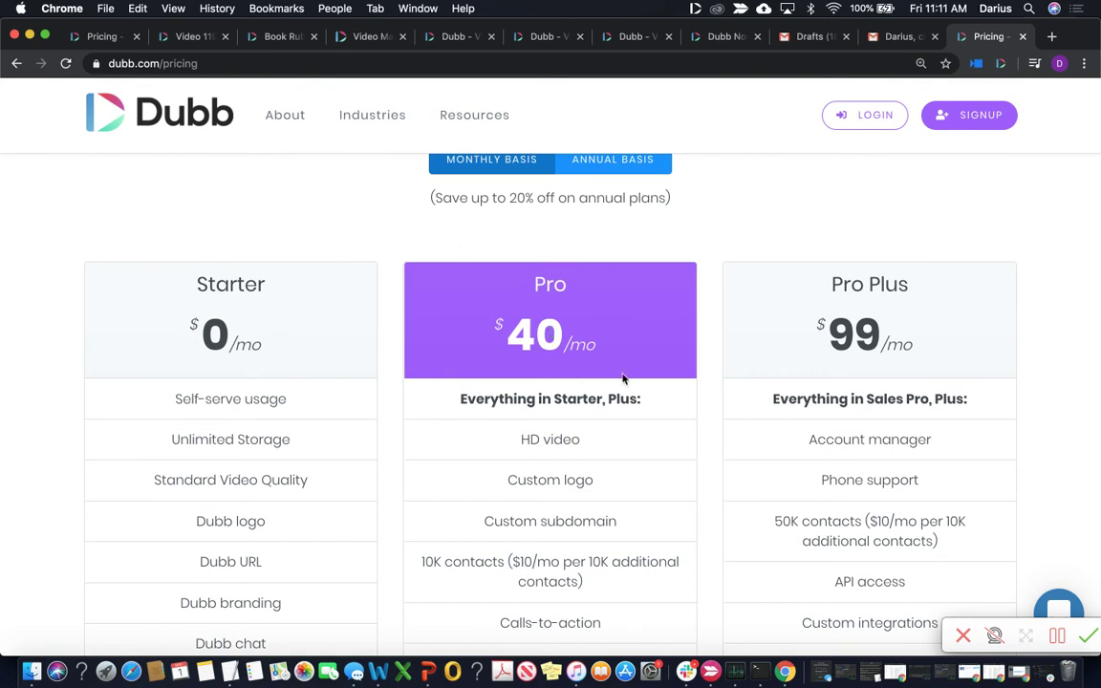
click(639, 164)
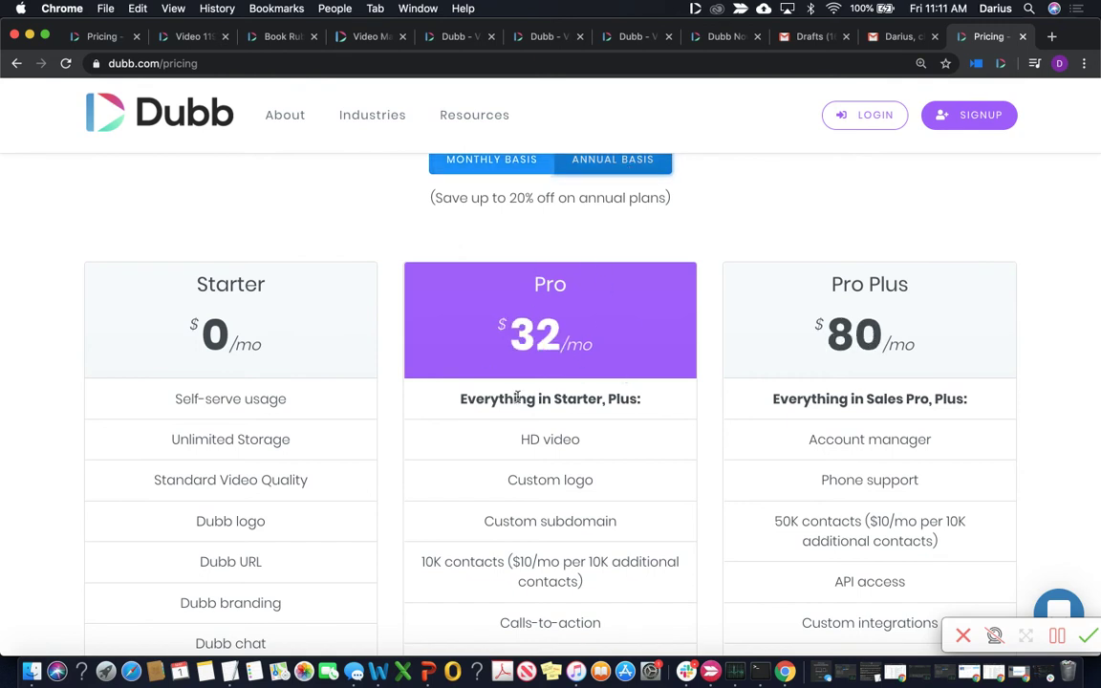
Step: Compare Wistia's $99 Pro plan with Dubb, then make Dubb's pricing page full screen
click(46, 40)
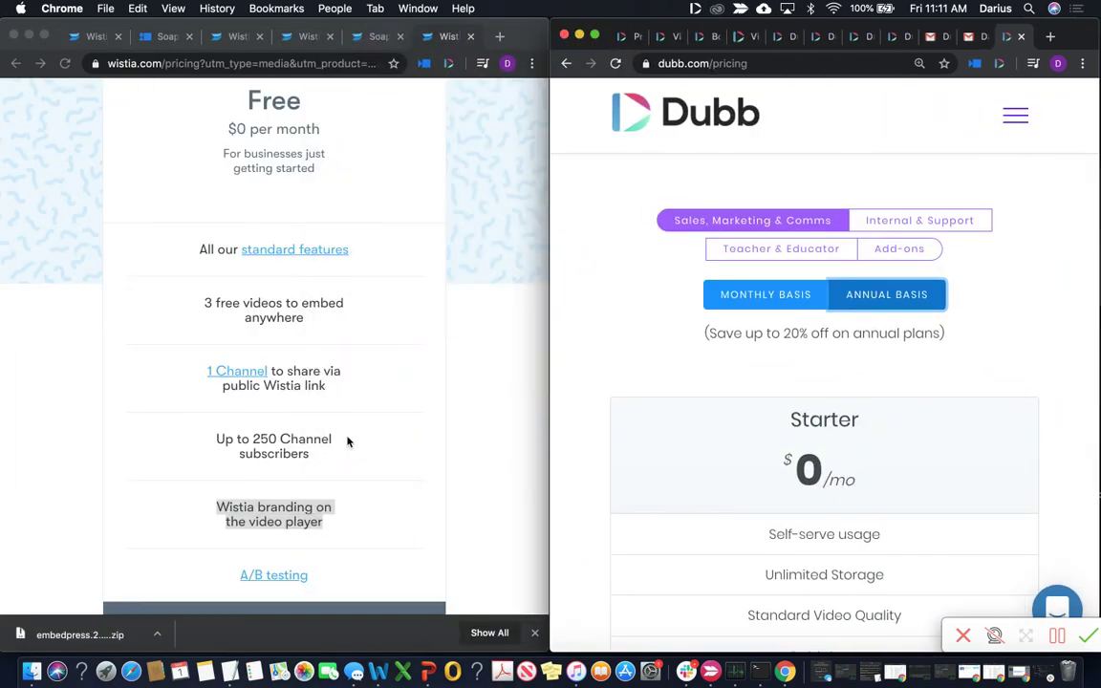
scroll(349, 442, down, 5)
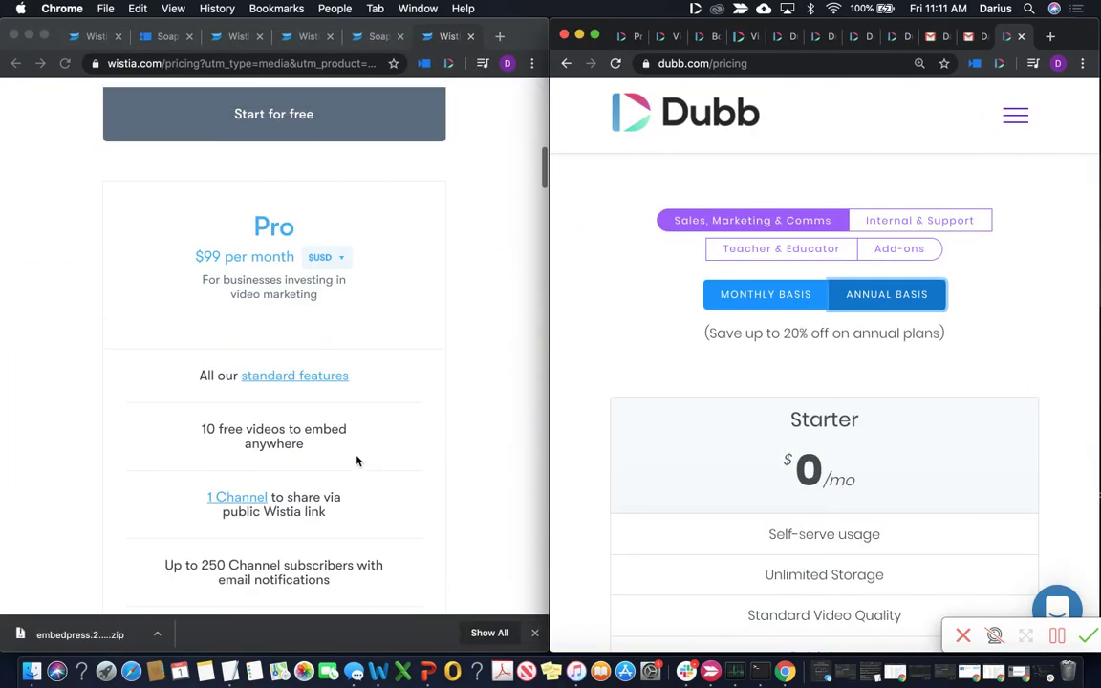
scroll(356, 462, up, 1)
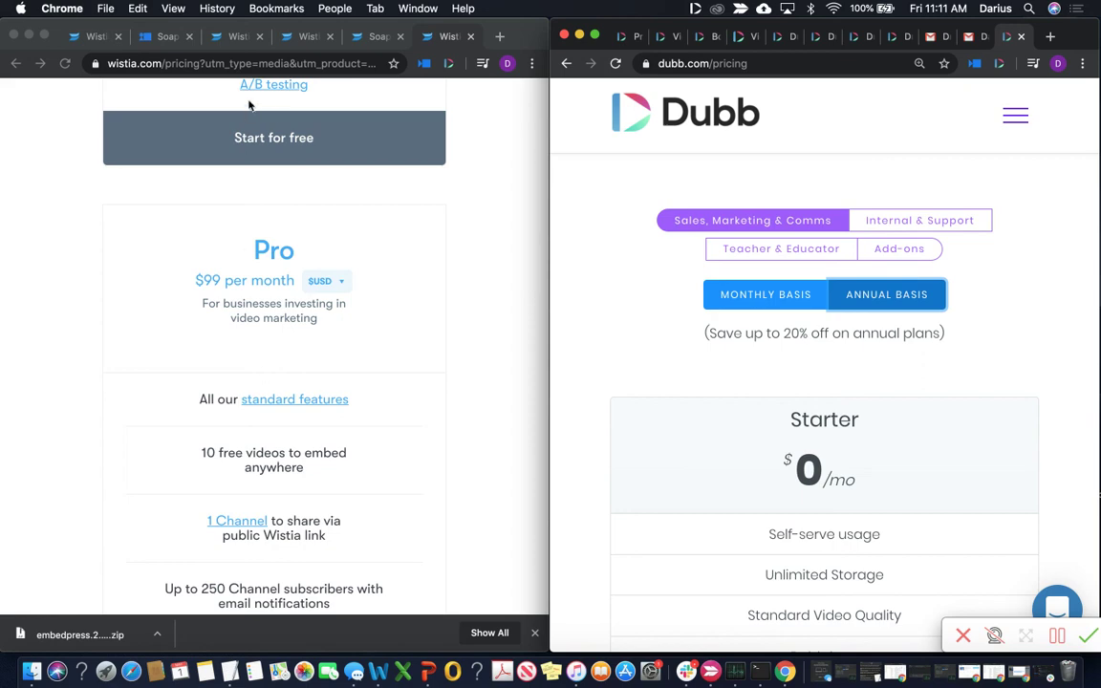
click(595, 36)
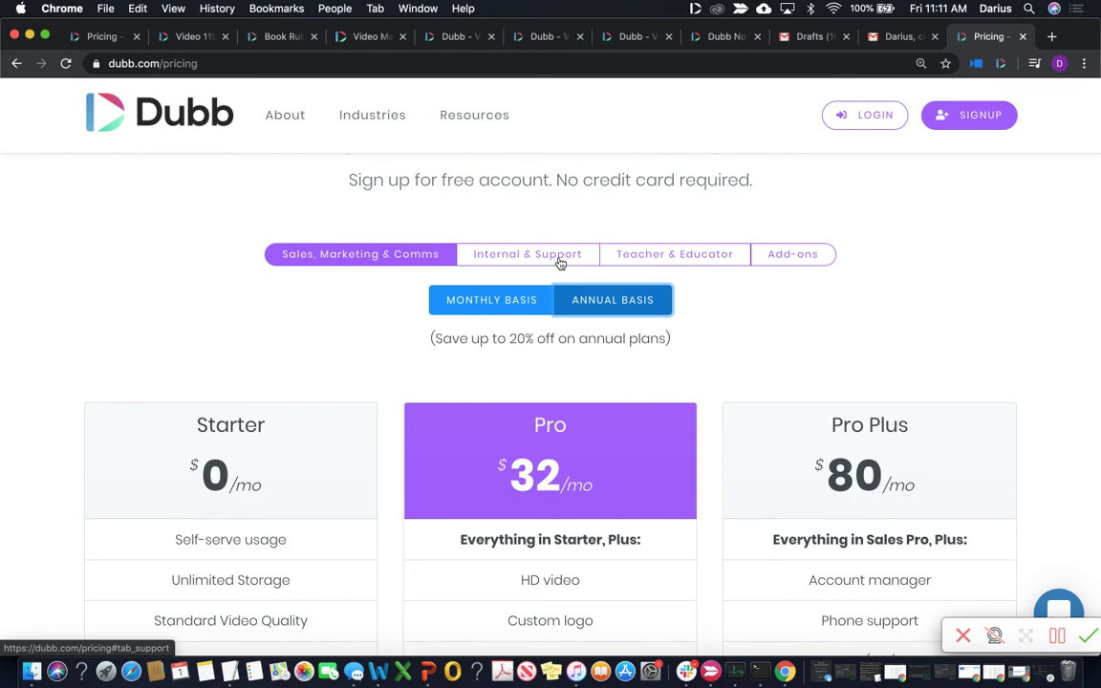
Step: Show Dubb's Internal & Support plans: Starter $0, Support Pro $8, Support Pro Plus $16 monthly
click(561, 258)
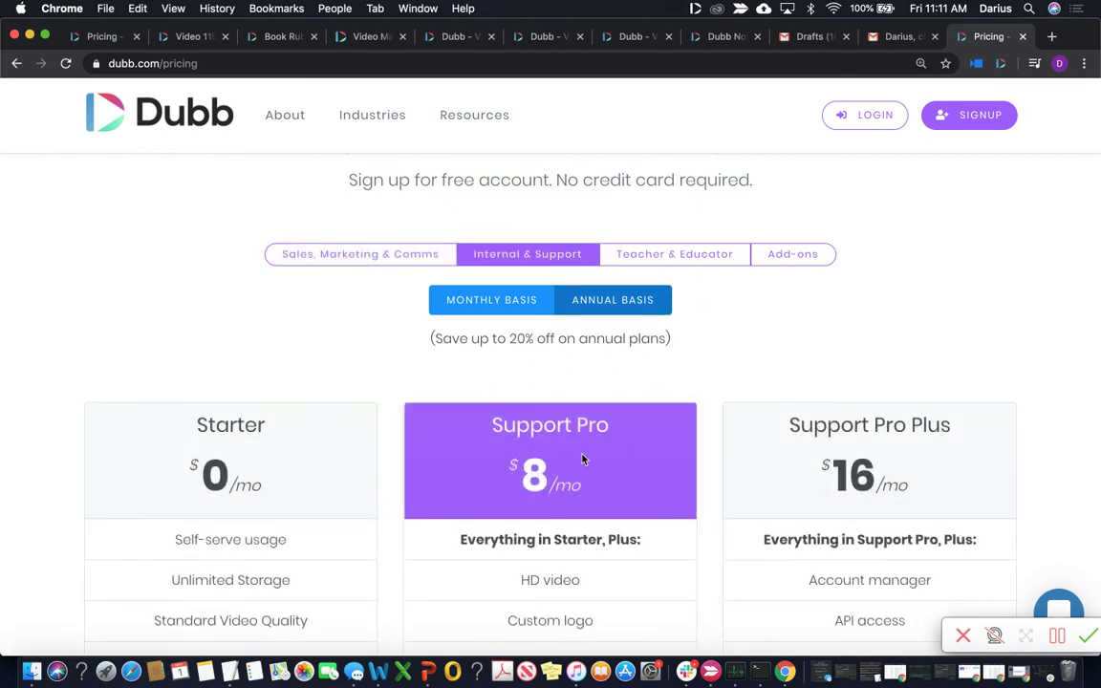
scroll(583, 460, down, 5)
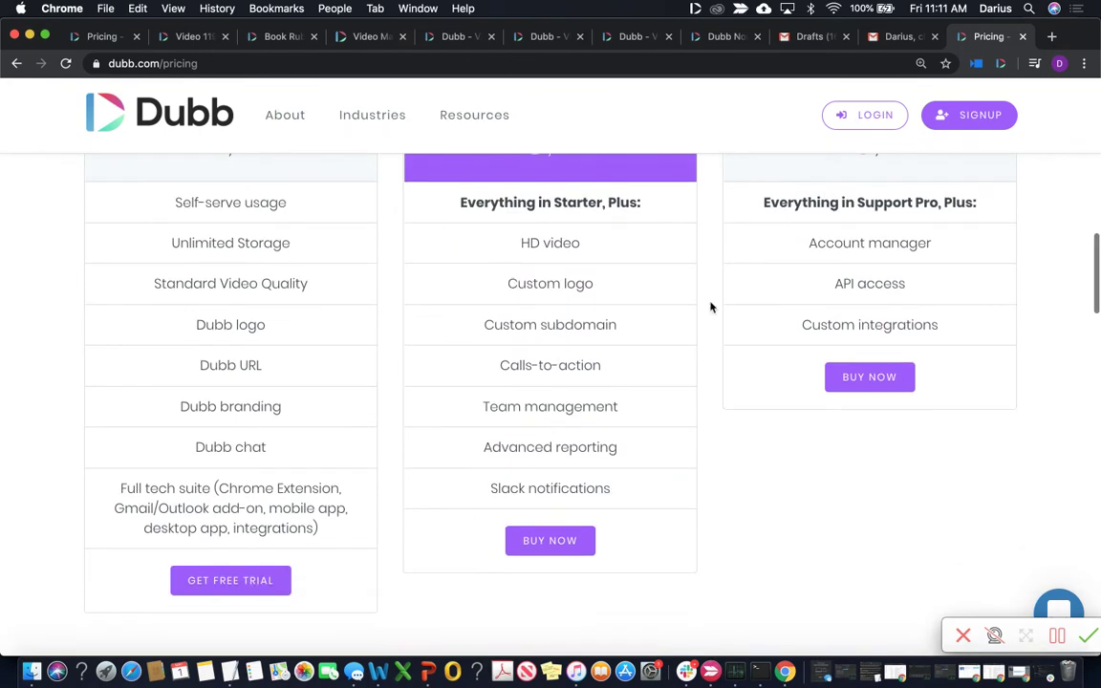
scroll(563, 334, up, 5)
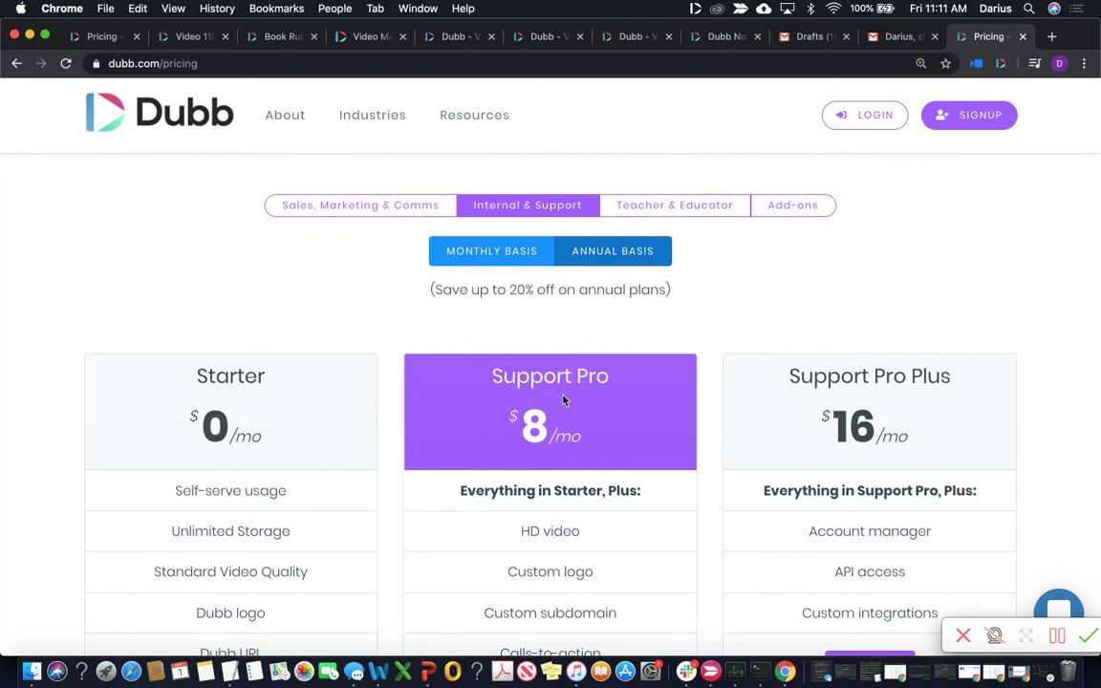
scroll(563, 400, down, 3)
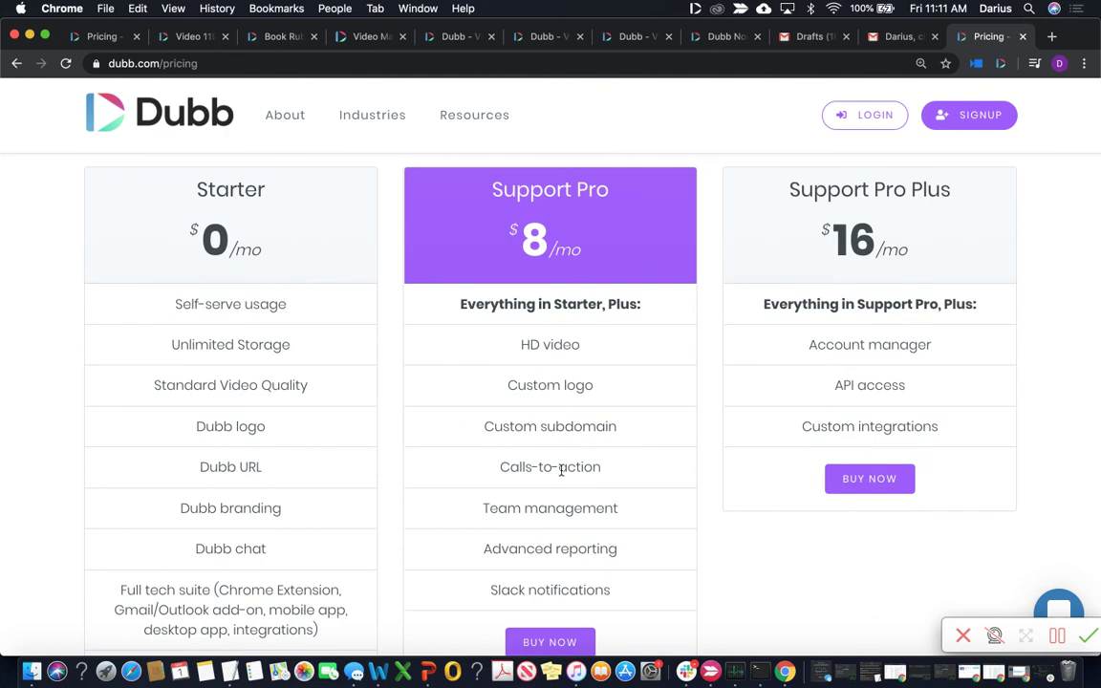
scroll(532, 348, up, 2)
scroll(523, 391, up, 6)
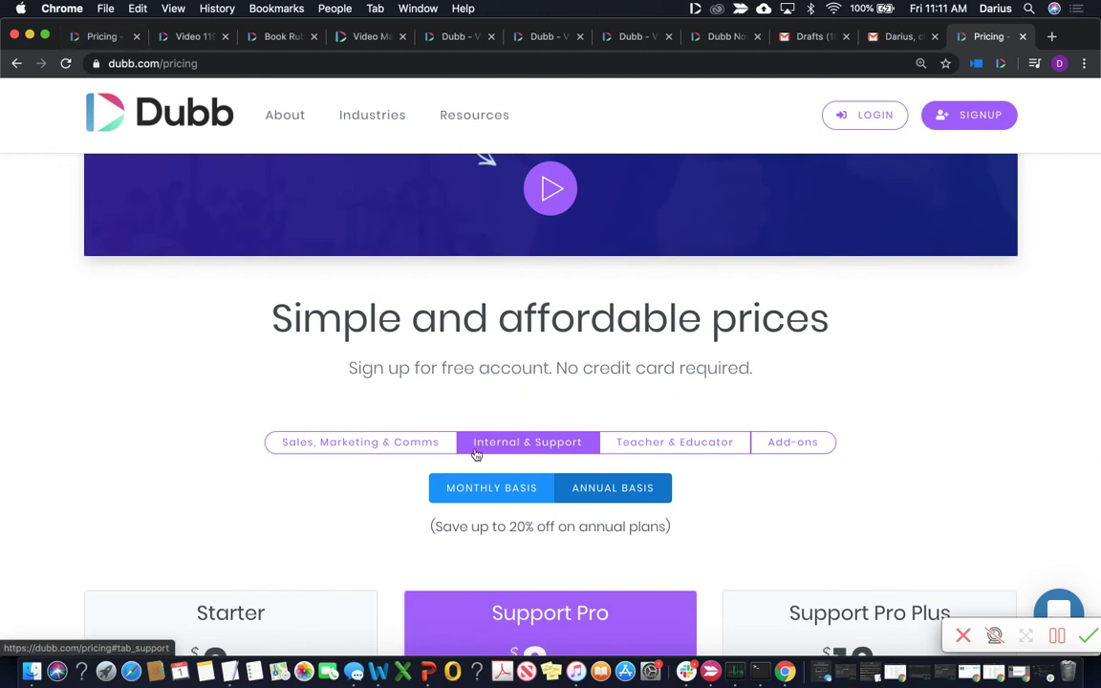
scroll(557, 586, down, 2)
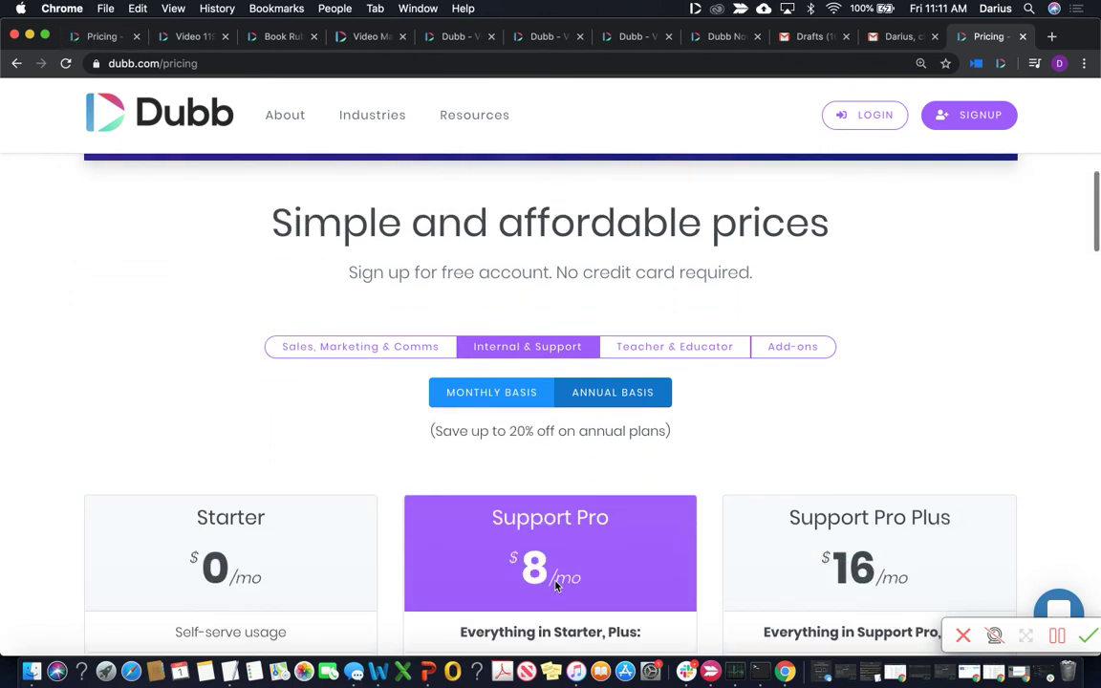
scroll(557, 586, up, 1)
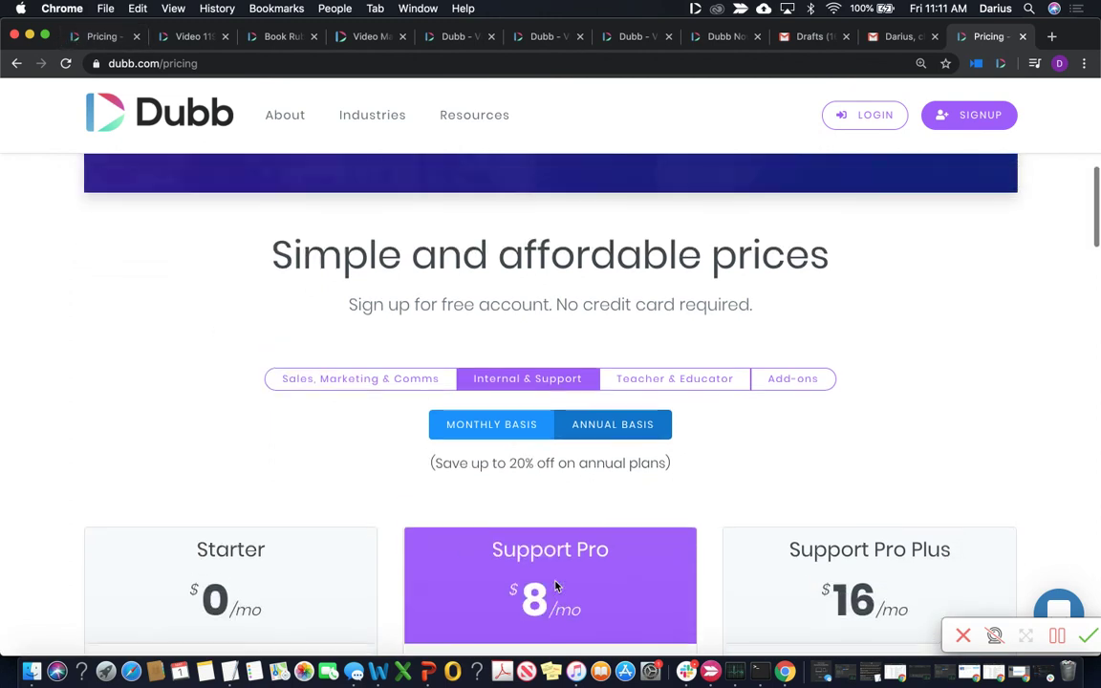
click(45, 38)
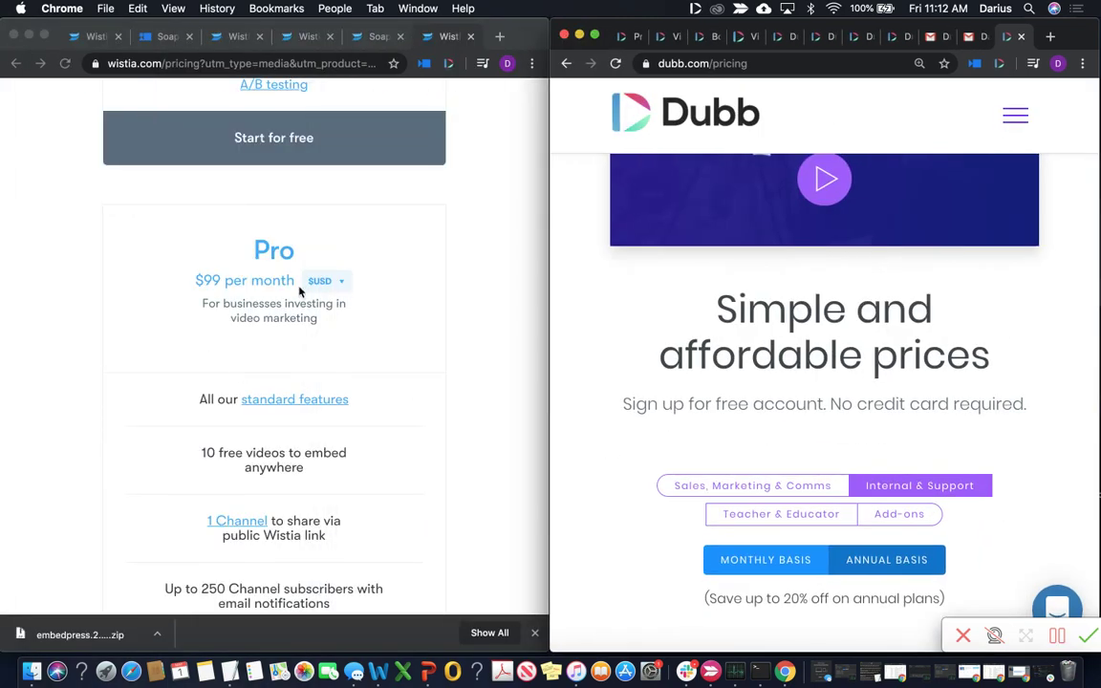
scroll(302, 290, up, 5)
scroll(302, 290, down, 5)
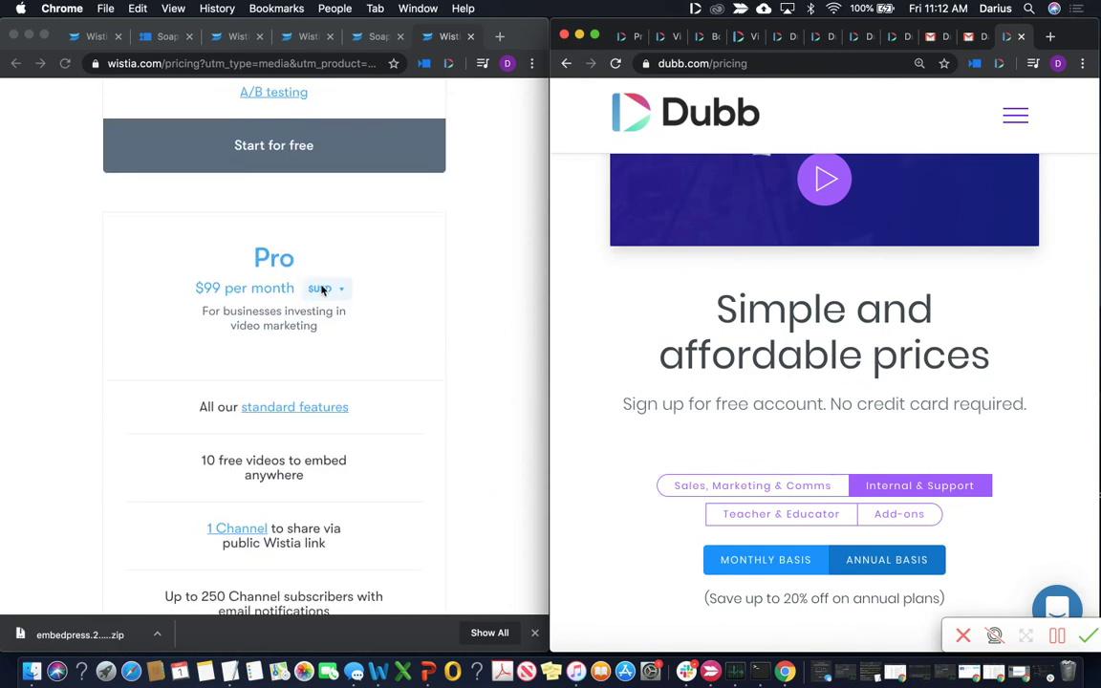
click(368, 36)
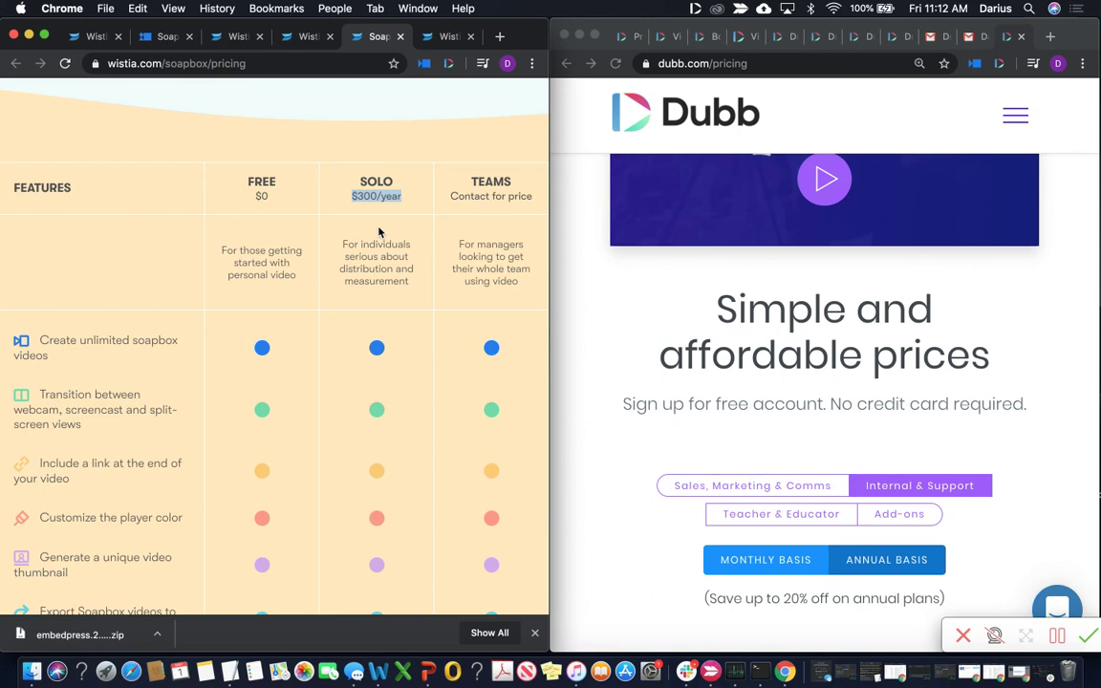
scroll(378, 232, up, 6)
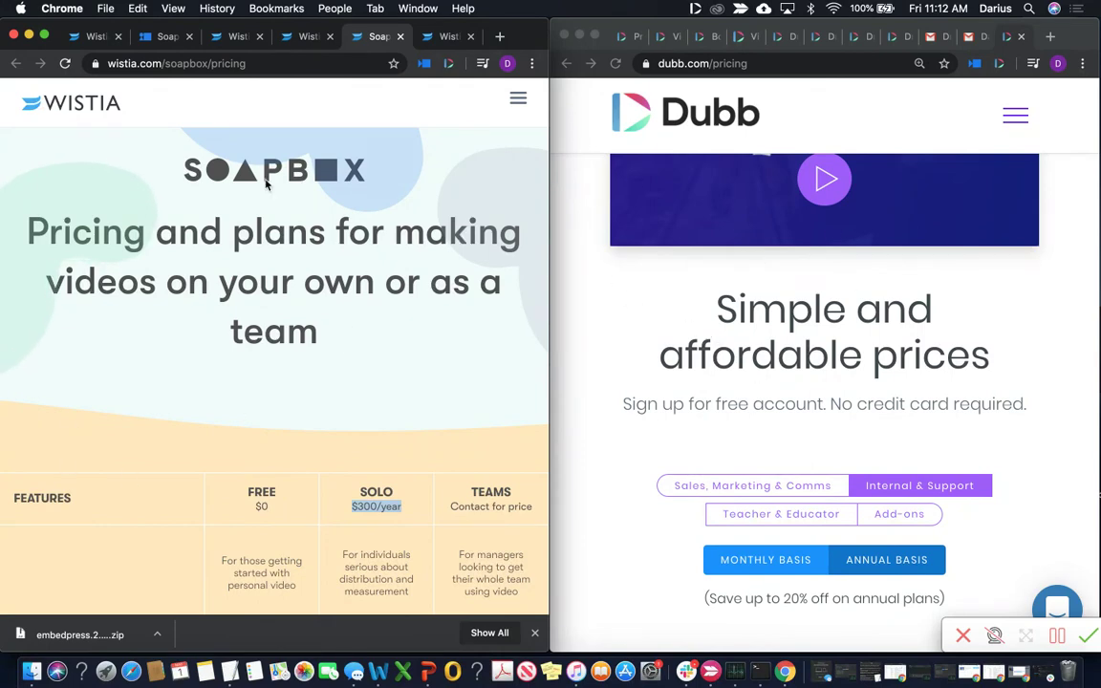
click(446, 38)
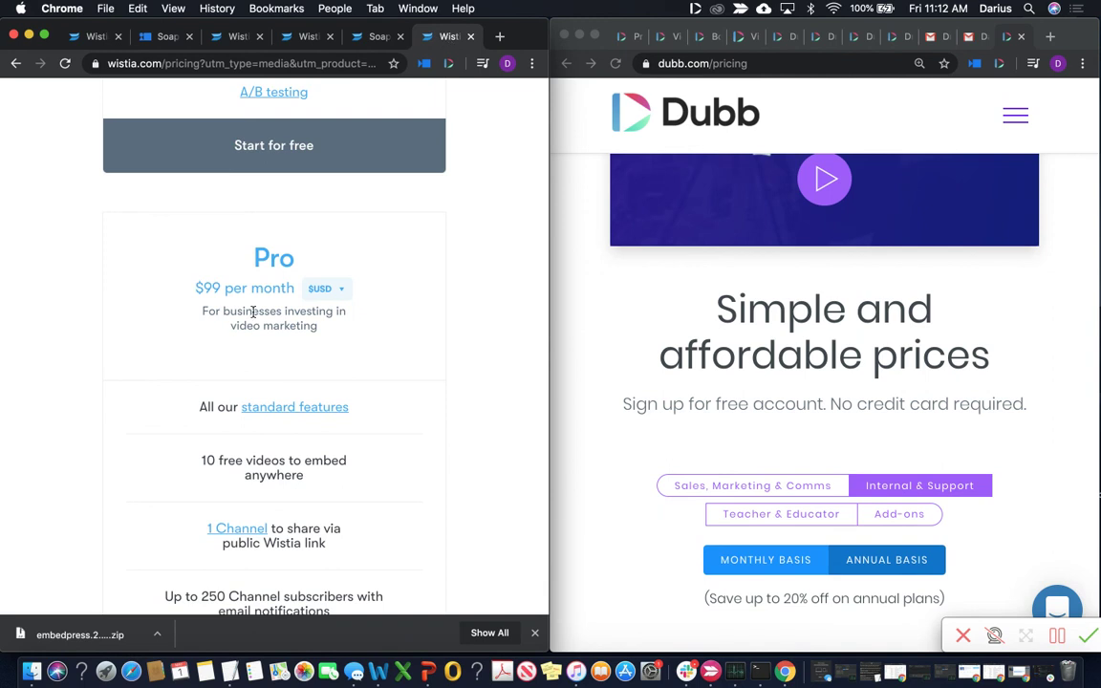
scroll(258, 308, up, 2)
scroll(265, 307, down, 3)
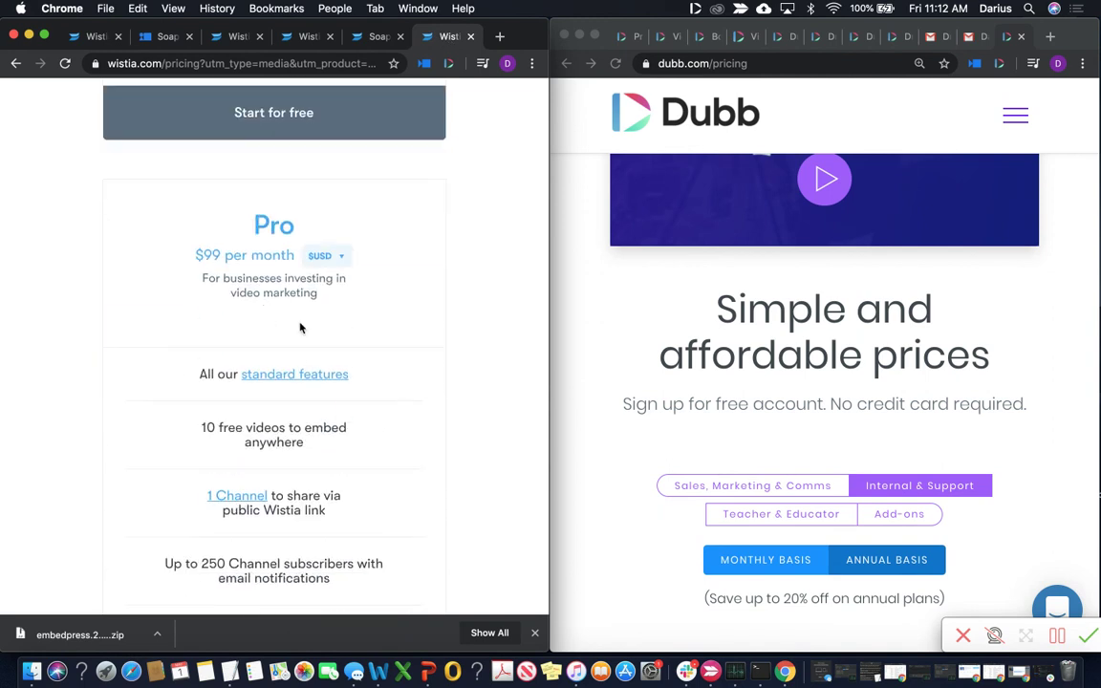